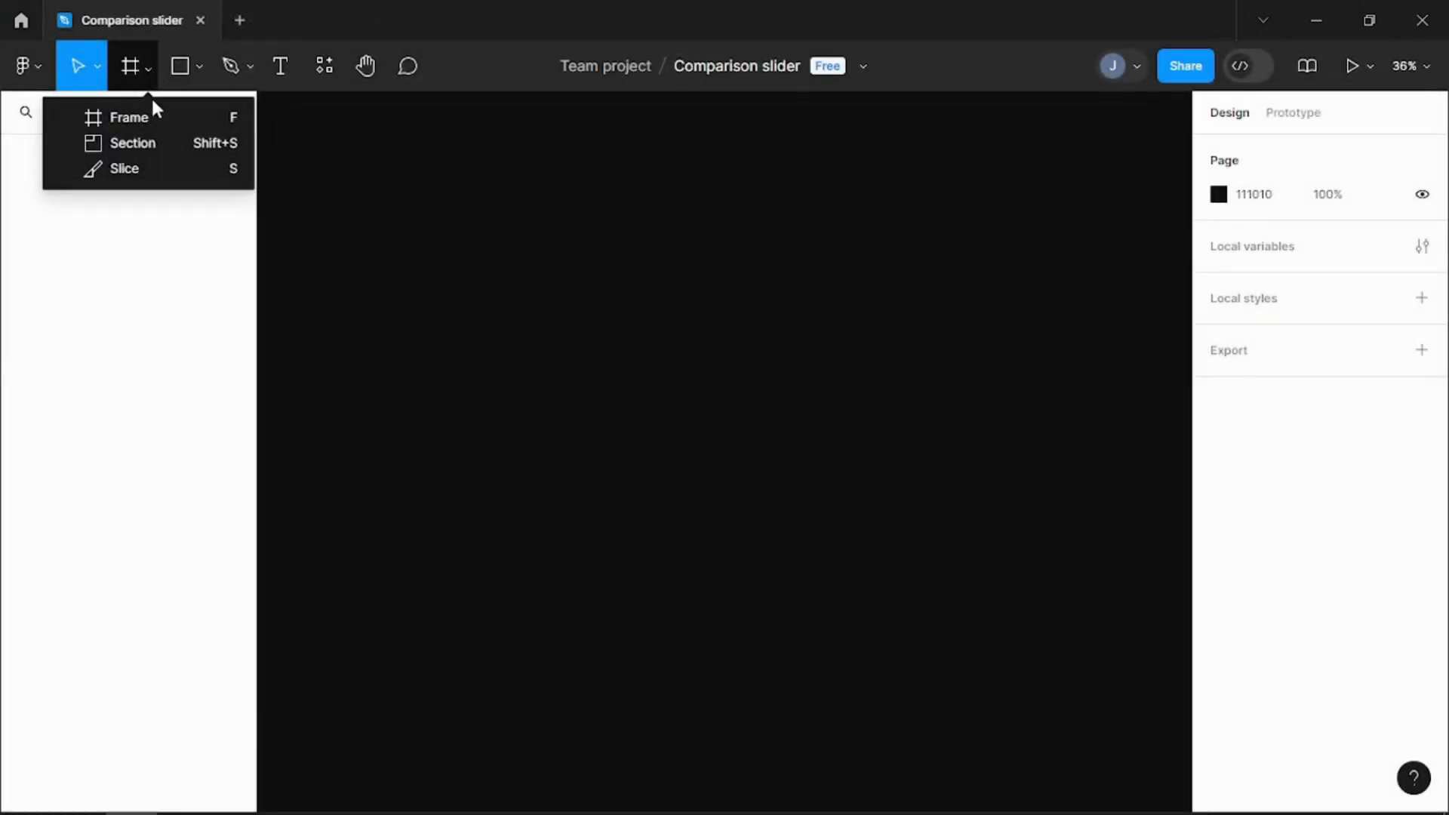
# Step: Add a MacBook Pro 16" frame, 1728 × 1117, to the empty page
pyautogui.click(130, 117)
pyautogui.click(1272, 358)
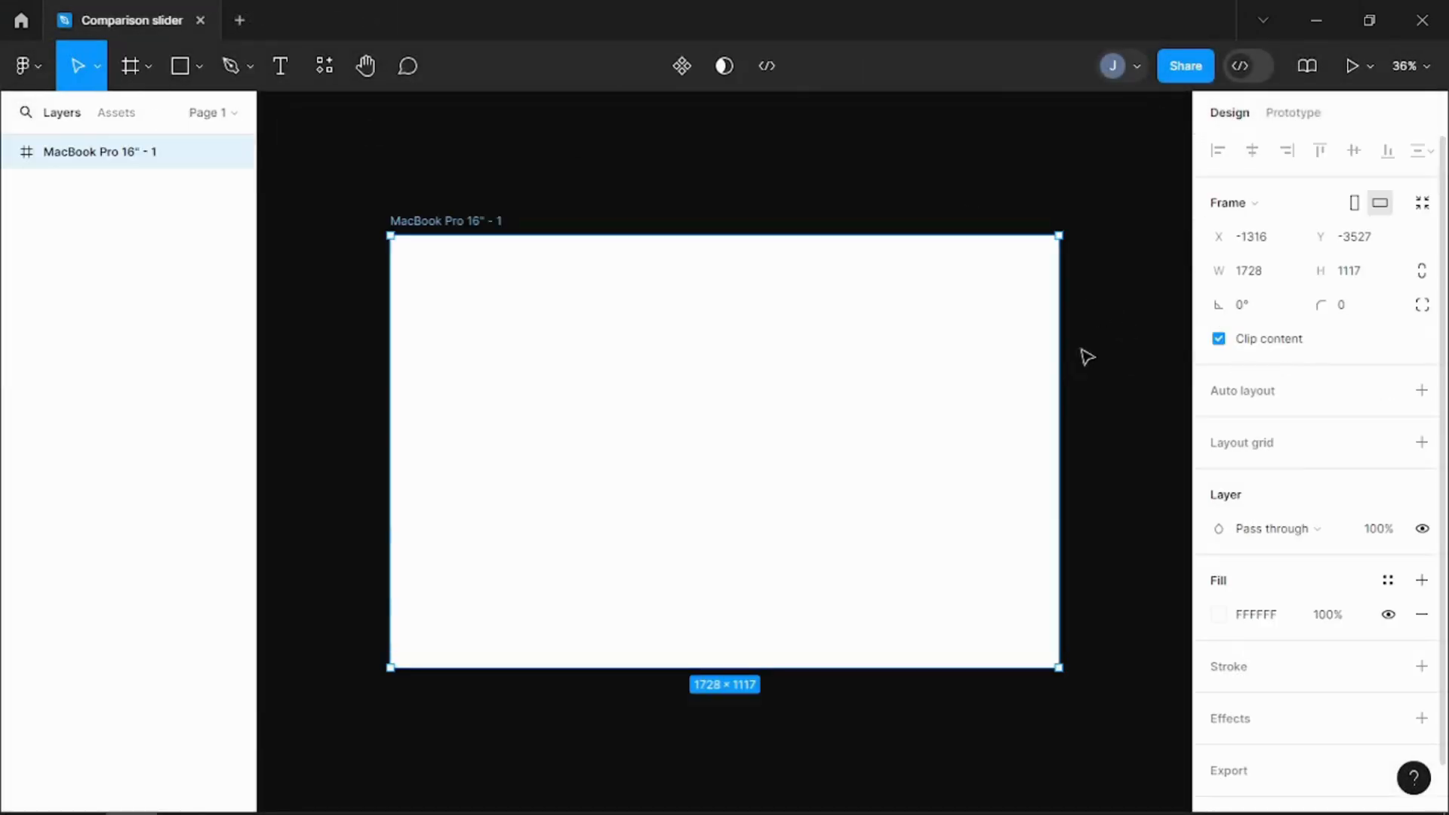
pyautogui.scroll(2, 1030, 359)
pyautogui.moveTo(957, 375); pyautogui.dragTo(1026, 364)
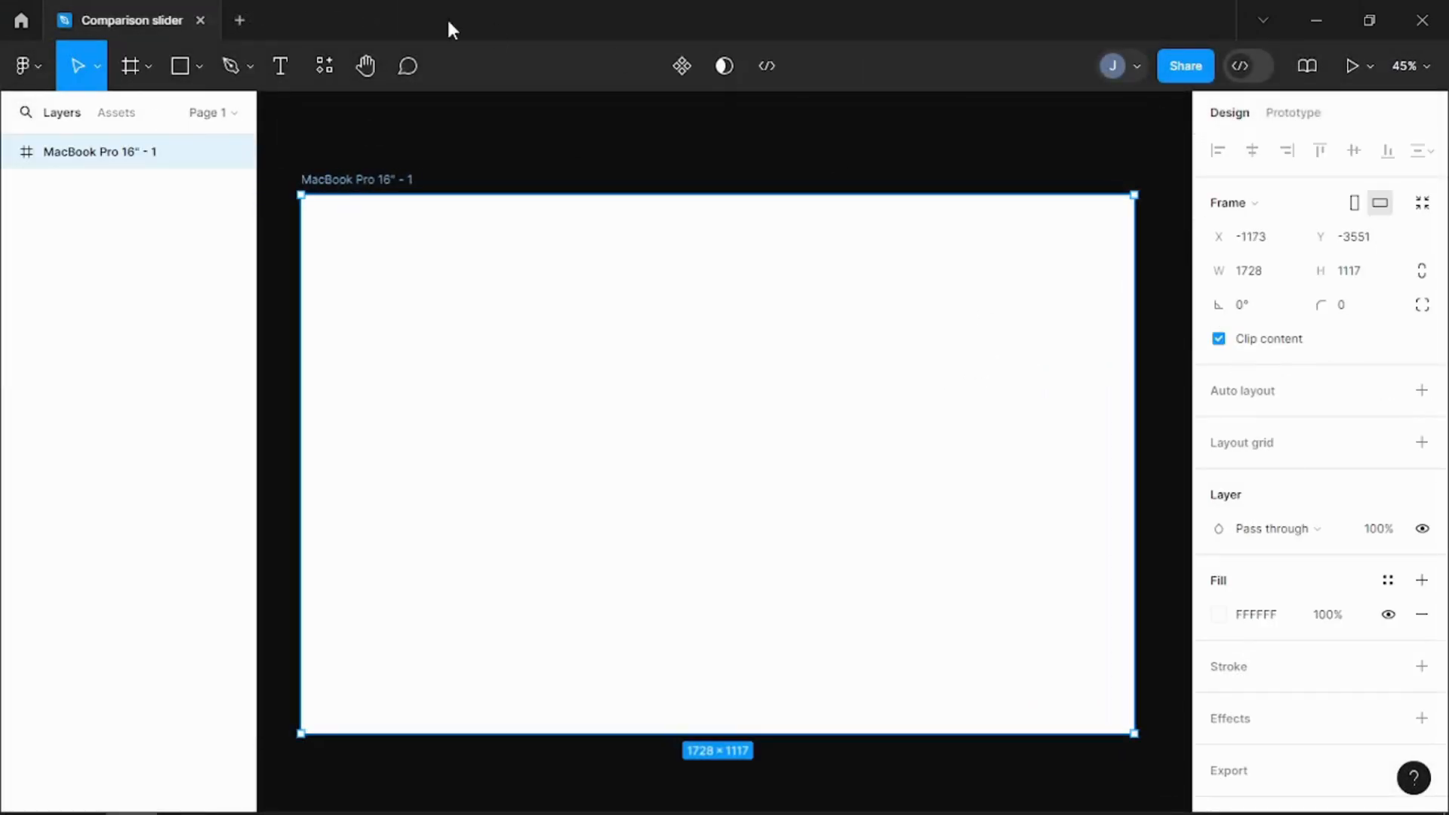
# Step: Add a rectangle at X 0, Y 0 in the frame and size it to 1728 × 1117
pyautogui.click(181, 76)
pyautogui.click(322, 209)
pyautogui.click(1269, 211)
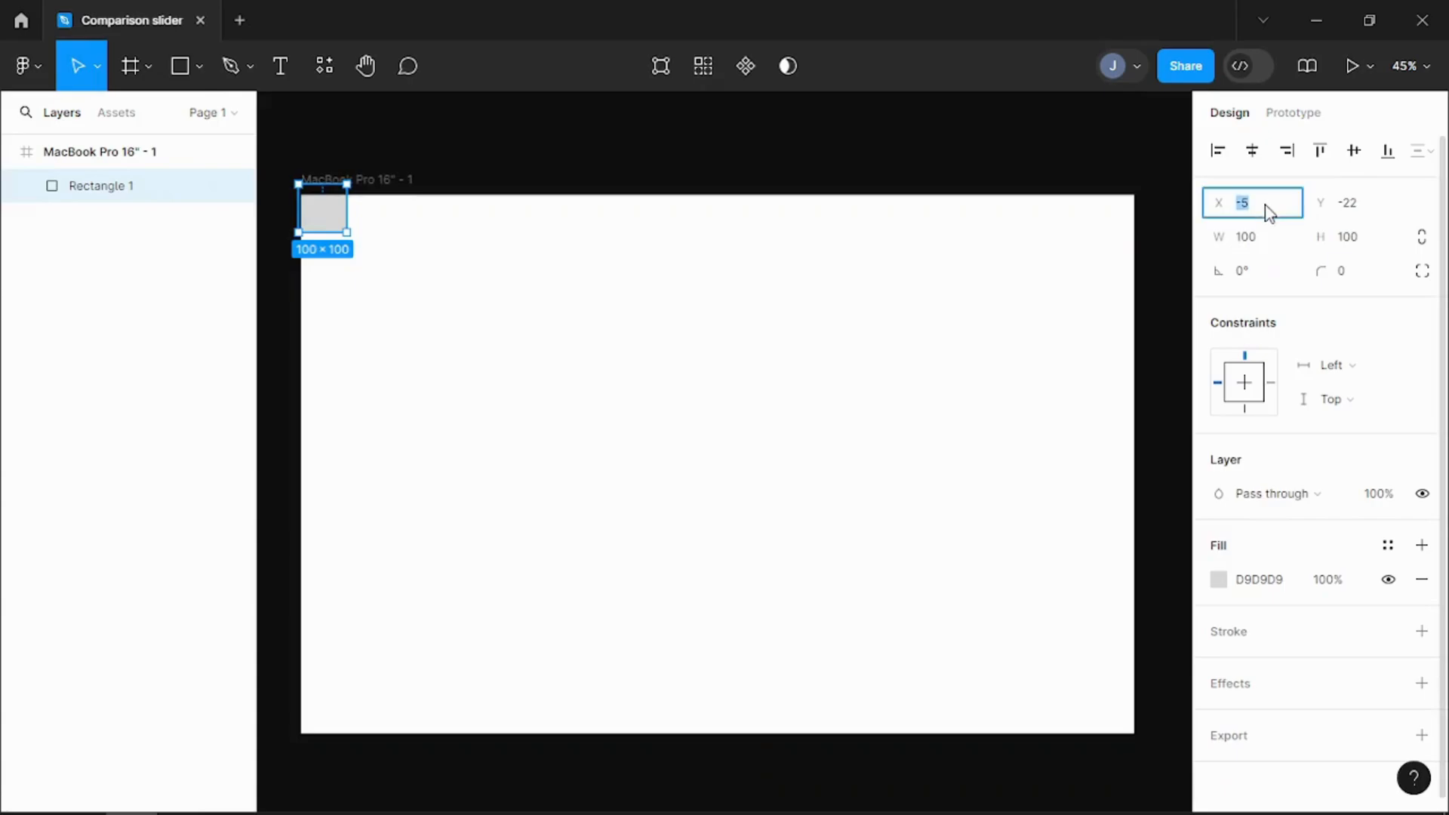
pyautogui.click(1261, 239)
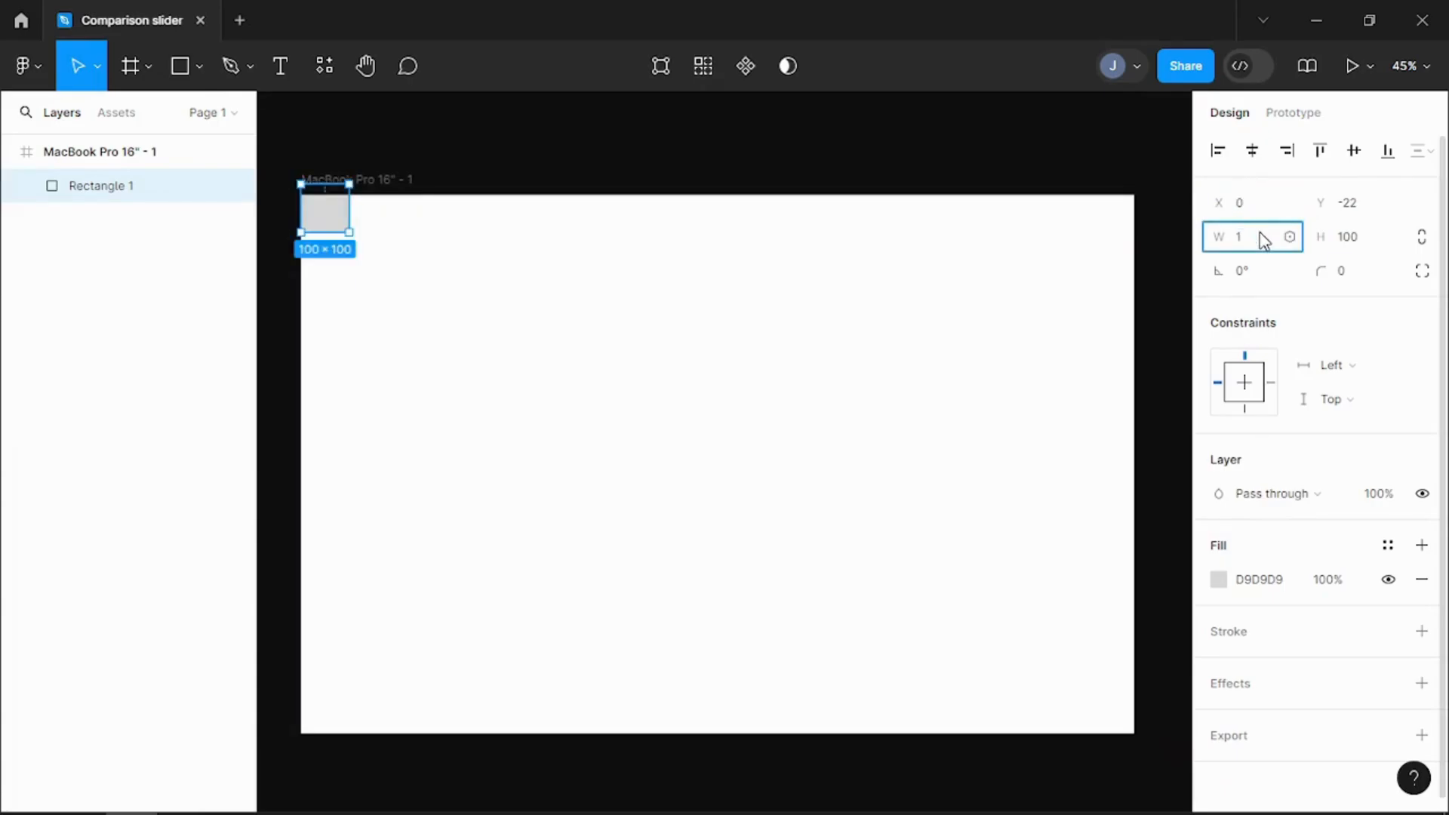
pyautogui.write('1728')
pyautogui.click(1350, 244)
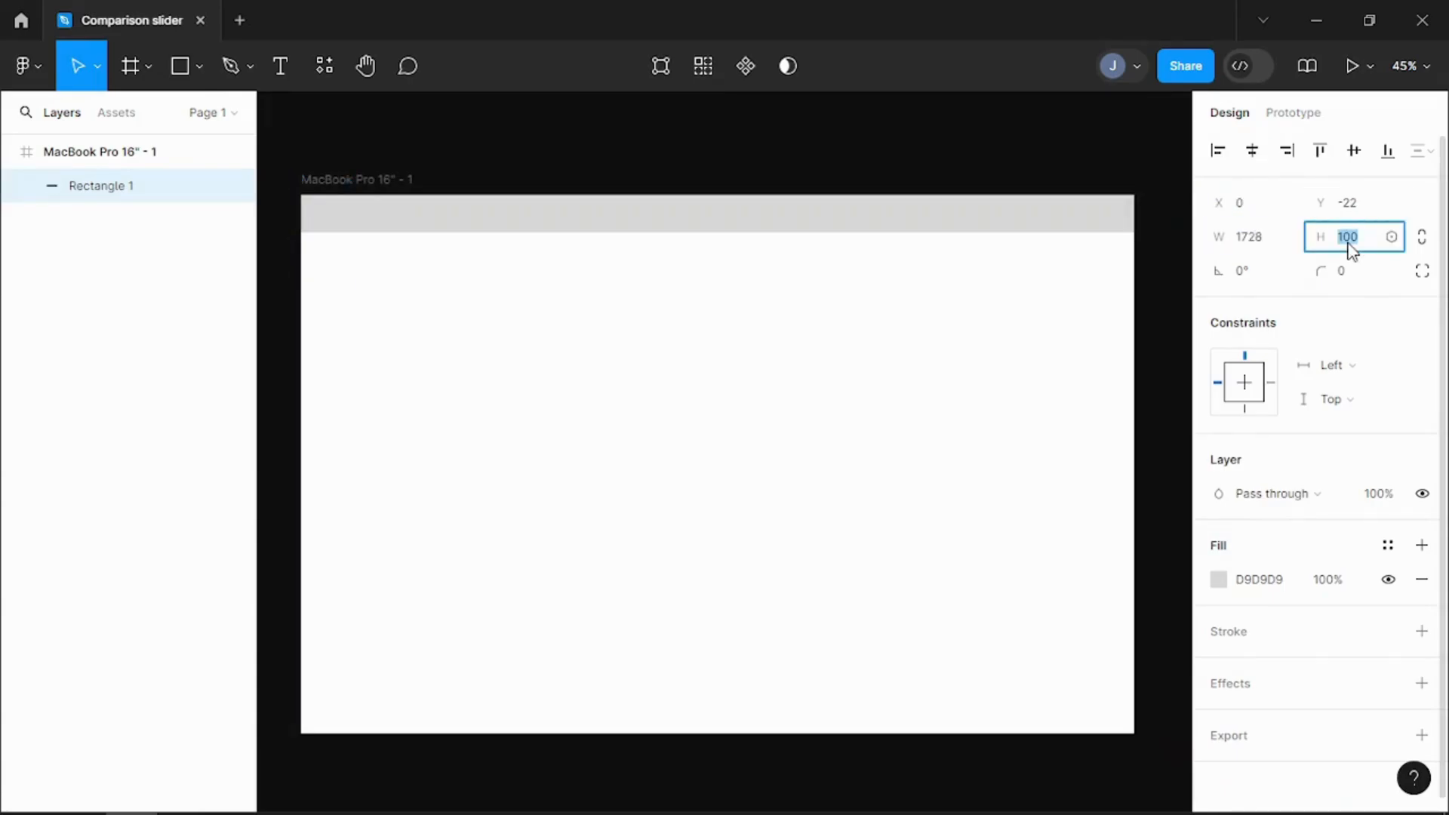
pyautogui.write('111')
pyautogui.press('Return')
pyautogui.moveTo(1029, 292); pyautogui.dragTo(1030, 304)
# Step: Fill the full-frame rectangle with the image UIUX (2) from the Downloads folder
pyautogui.click(1218, 579)
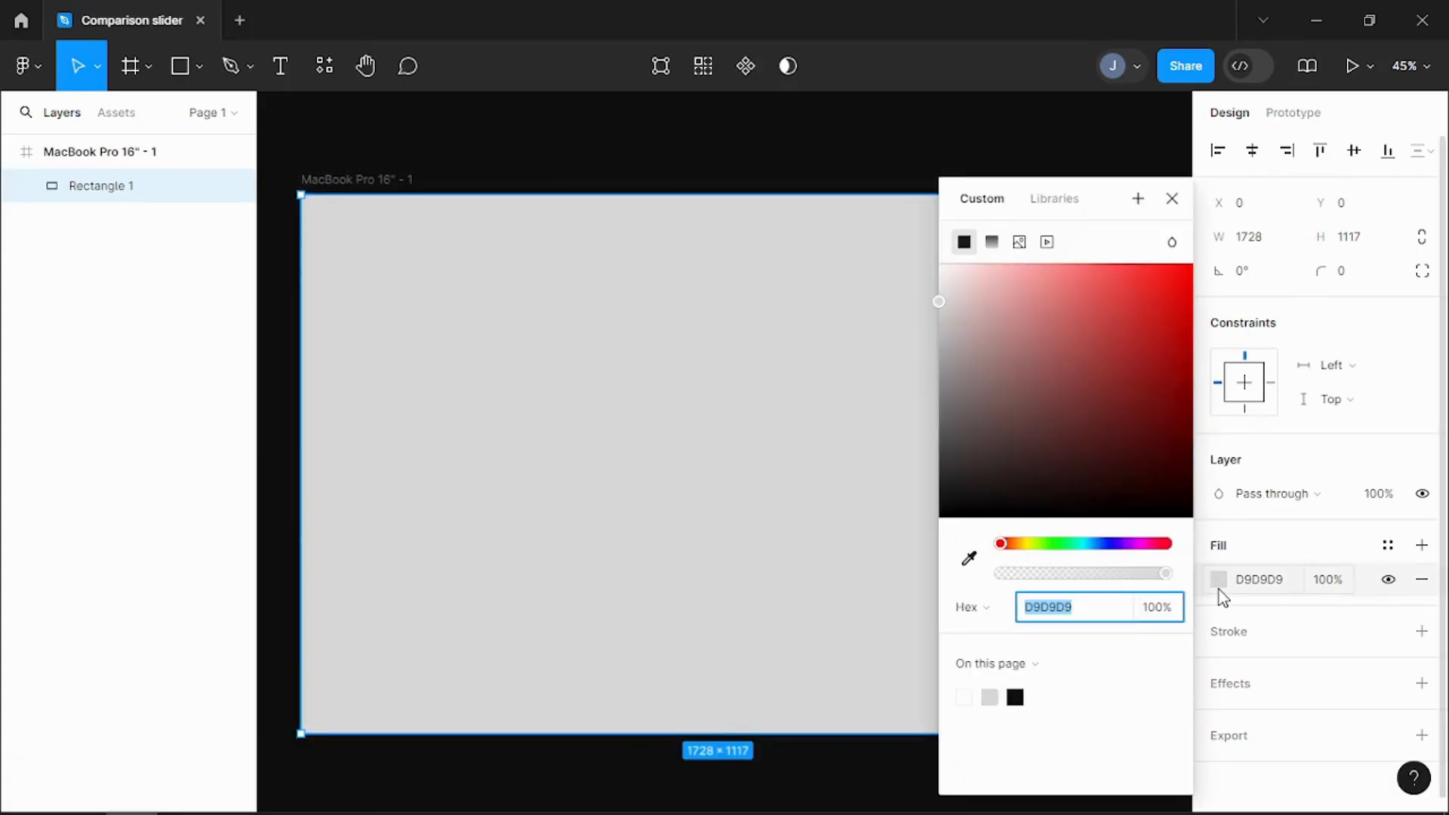
pyautogui.click(1019, 242)
pyautogui.click(1045, 396)
pyautogui.click(349, 295)
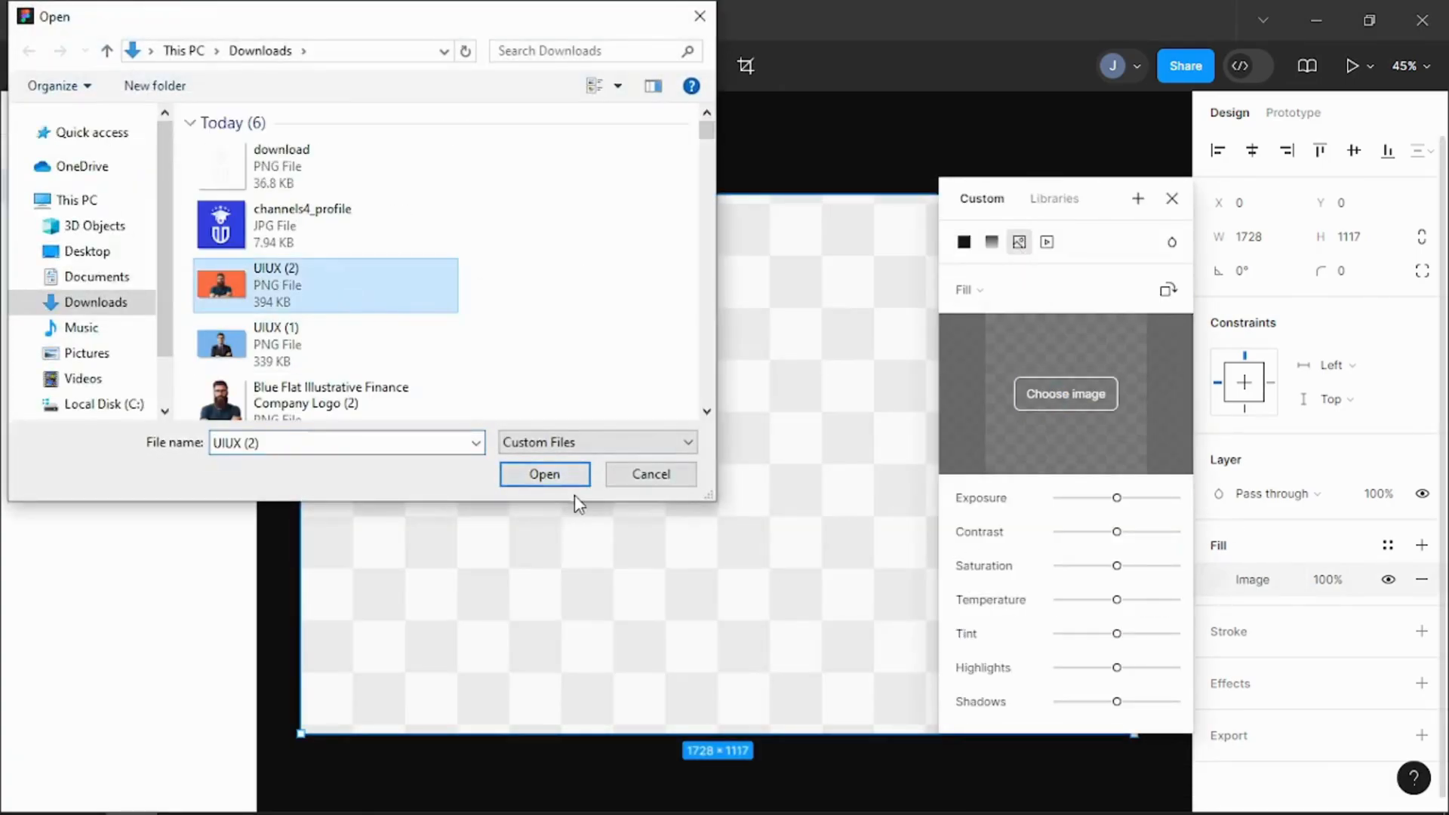
pyautogui.click(549, 472)
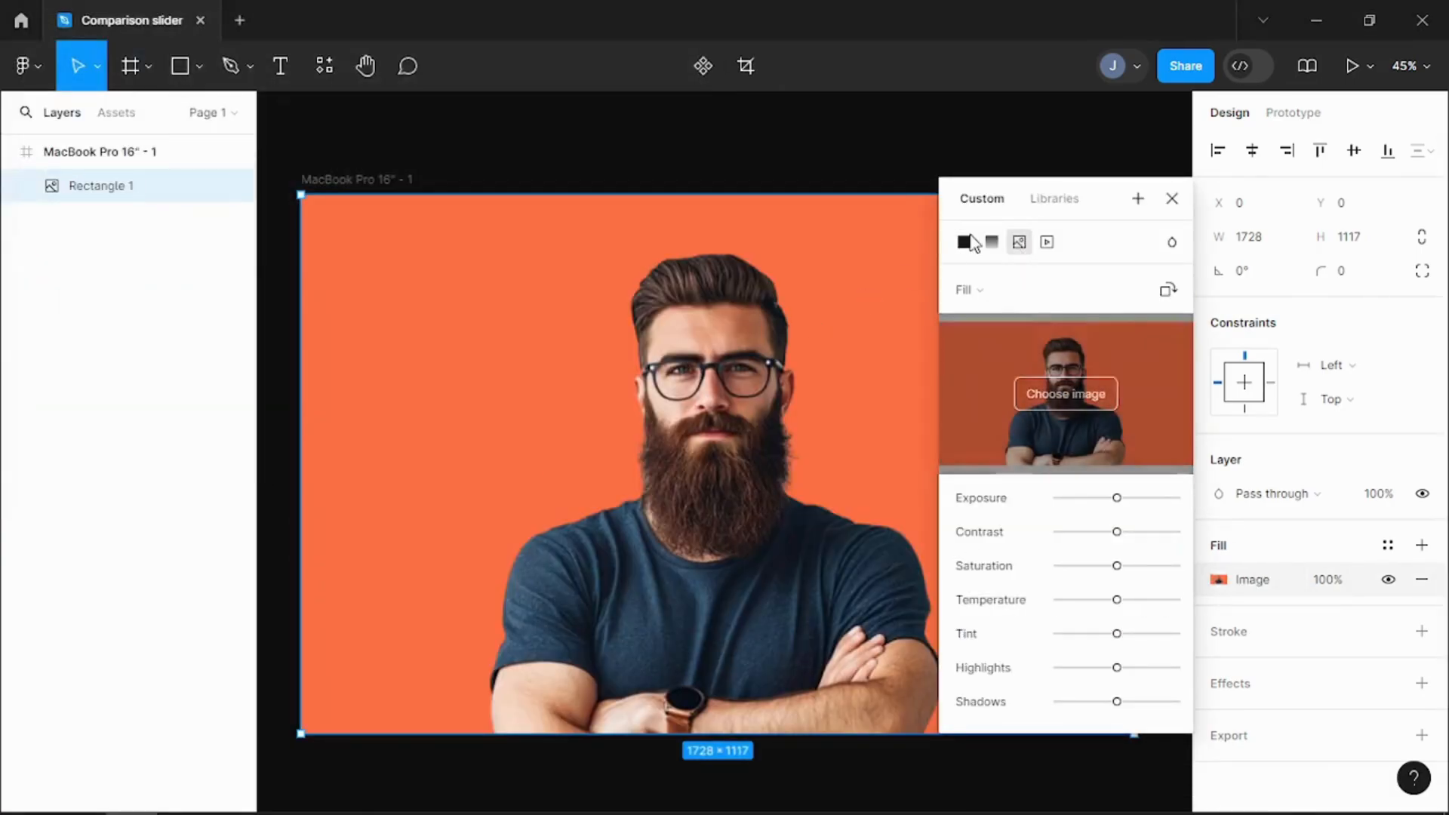
pyautogui.click(1171, 199)
pyautogui.click(903, 181)
# Step: Duplicate the MacBook Pro 16" frame and replace the copy's image fill with UIUX (1)
pyautogui.click(327, 182)
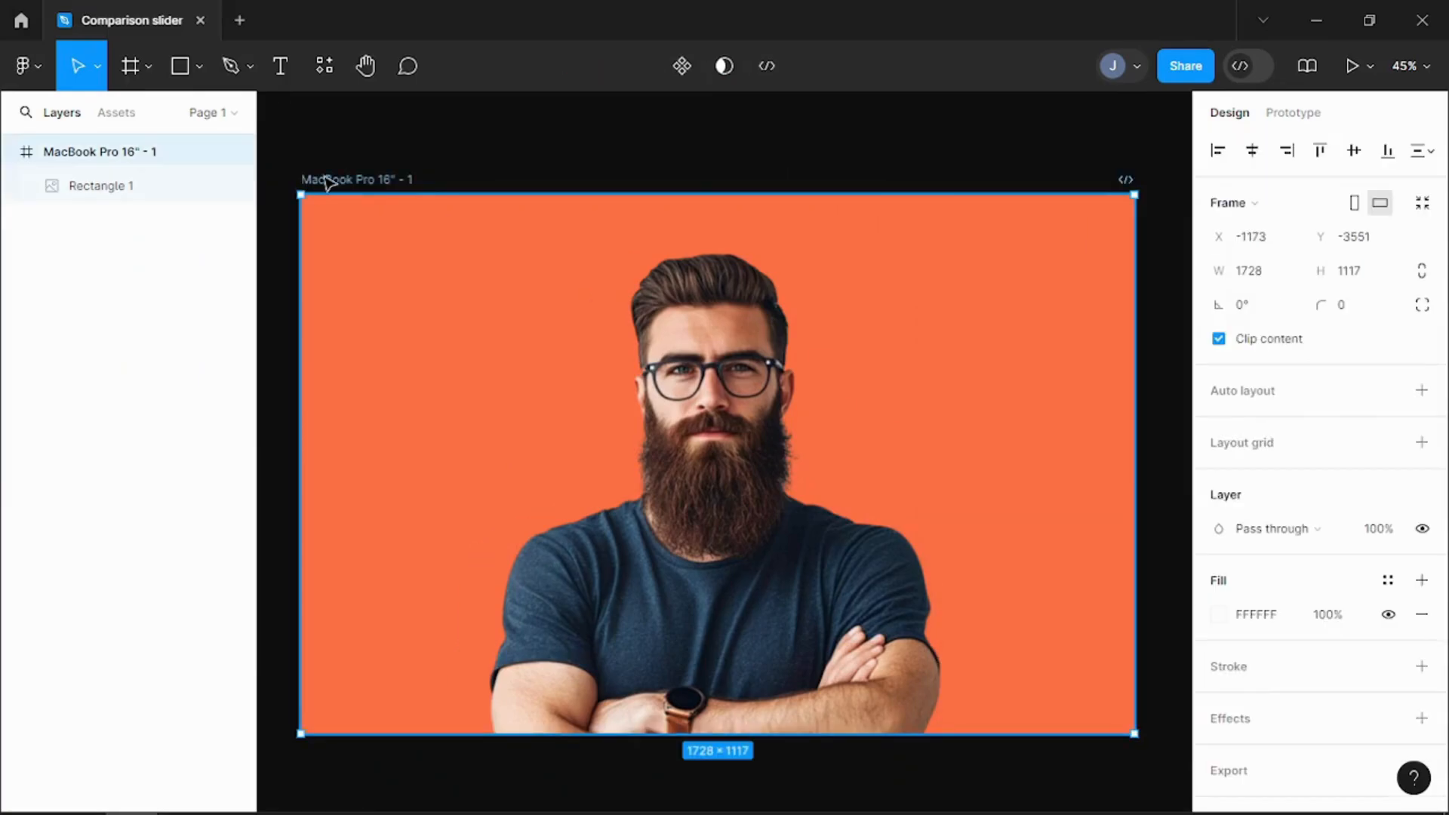
pyautogui.hotkey('ctrl', 'd')
pyautogui.moveTo(332, 182); pyautogui.dragTo(352, 182)
pyautogui.click(967, 554)
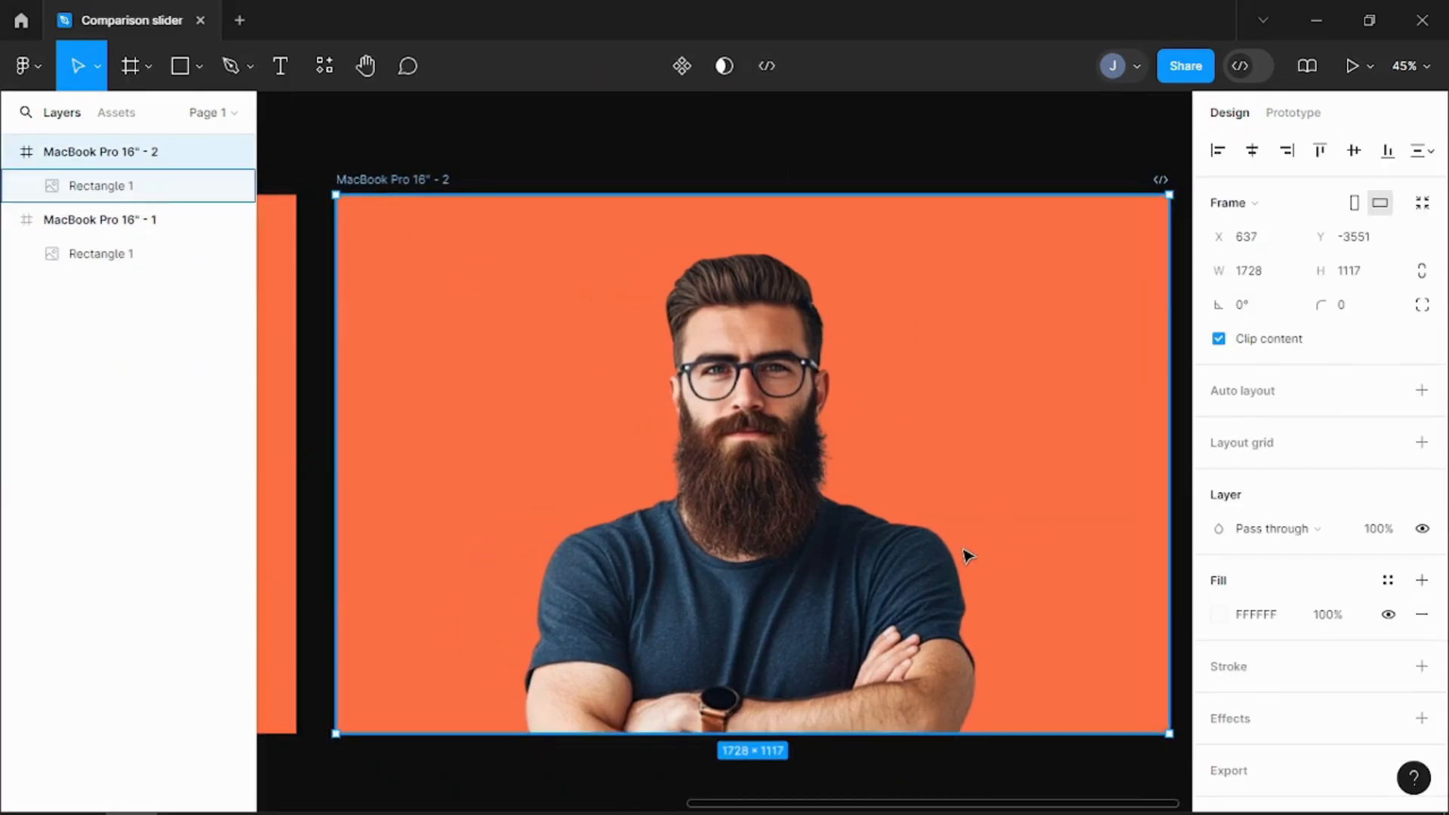
pyautogui.click(1219, 580)
pyautogui.click(1107, 459)
pyautogui.click(322, 333)
pyautogui.click(560, 479)
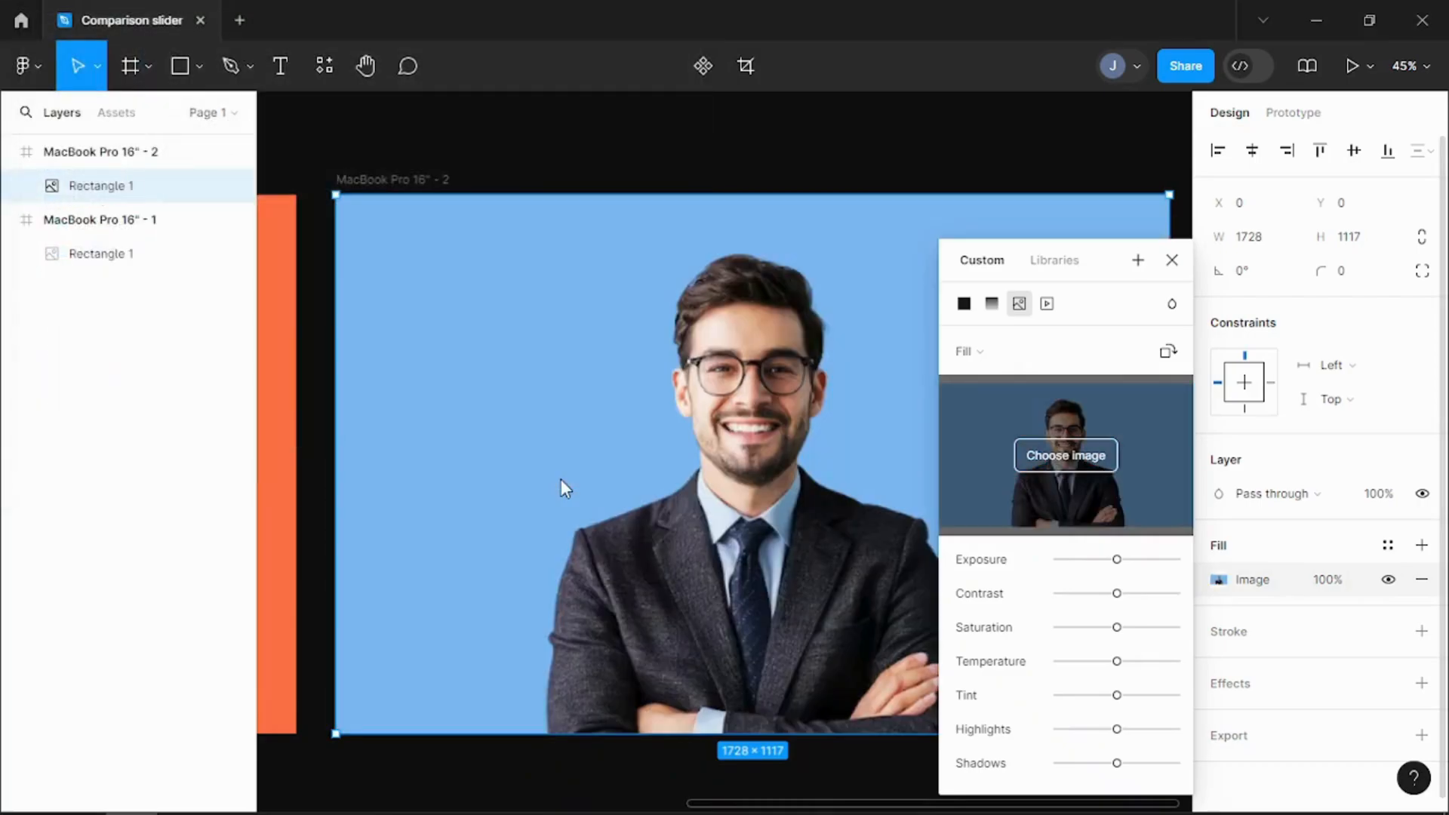
pyautogui.click(1172, 260)
# Step: Nest the blue portrait frame inside the orange portrait frame and center it horizontally and vertically
pyautogui.scroll(-5, 1026, 262)
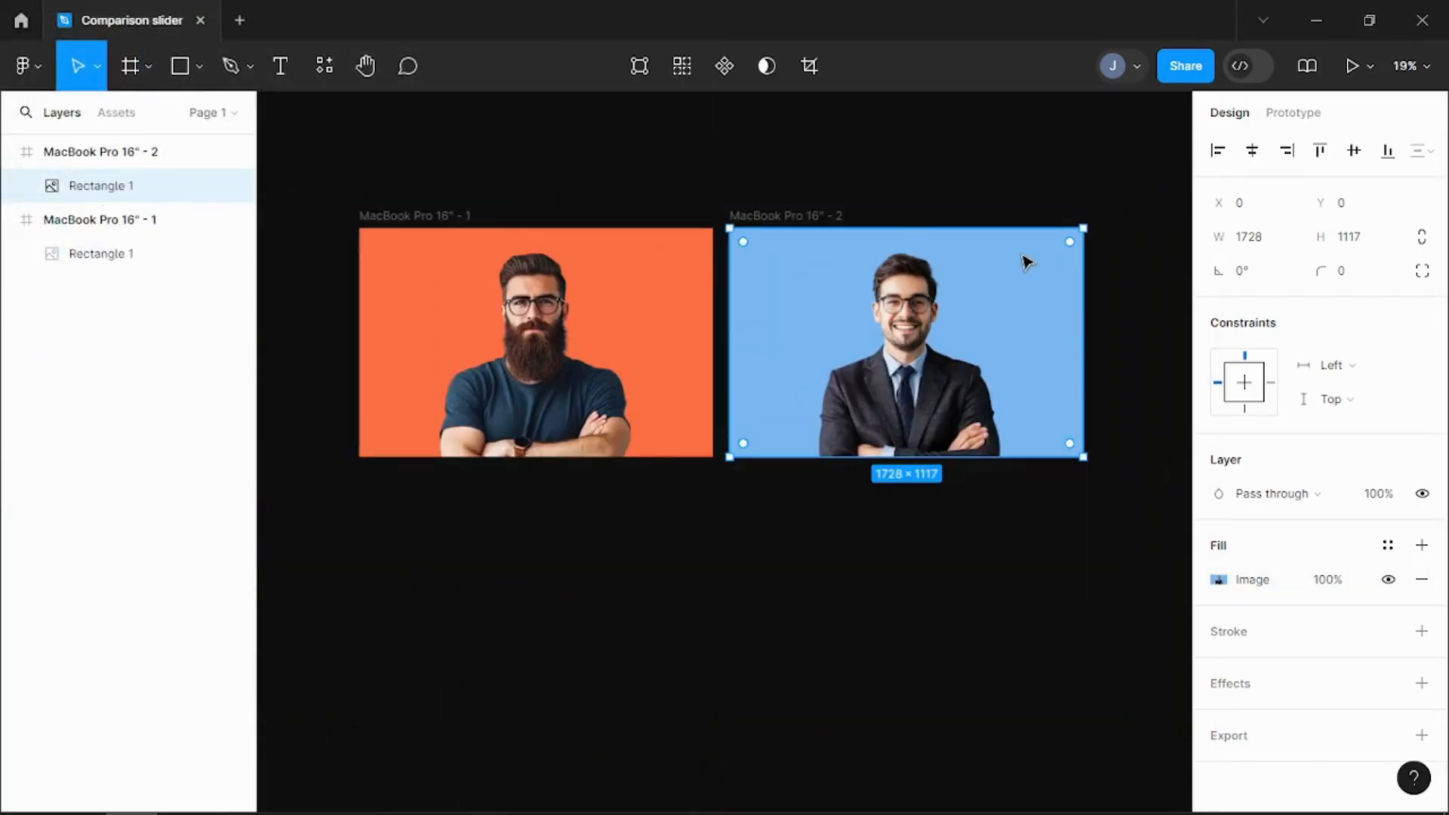
pyautogui.click(815, 226)
pyautogui.moveTo(792, 223); pyautogui.dragTo(576, 242)
pyautogui.click(1253, 150)
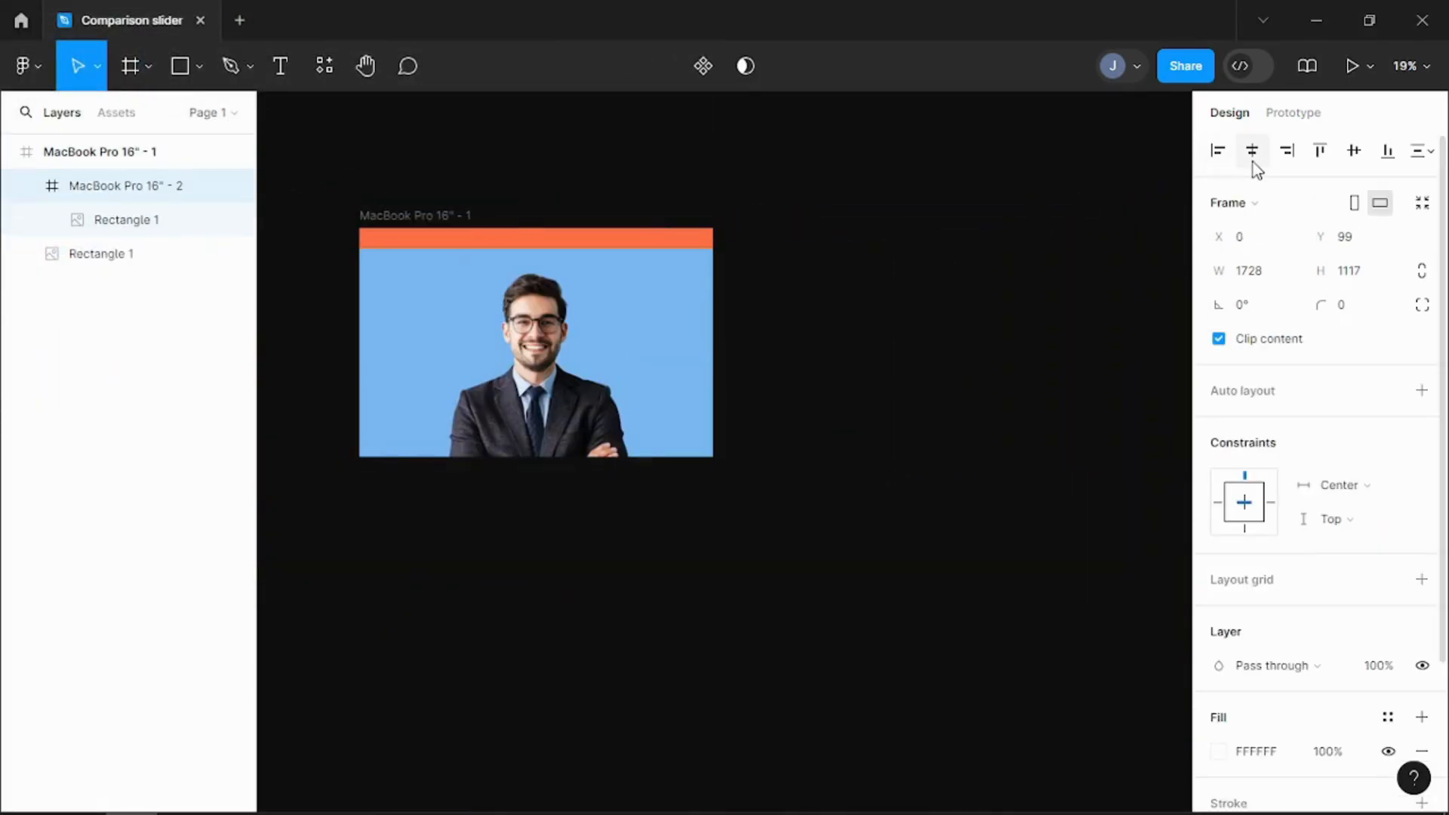
pyautogui.click(1354, 151)
pyautogui.moveTo(427, 218); pyautogui.dragTo(604, 245)
pyautogui.scroll(5, 604, 246)
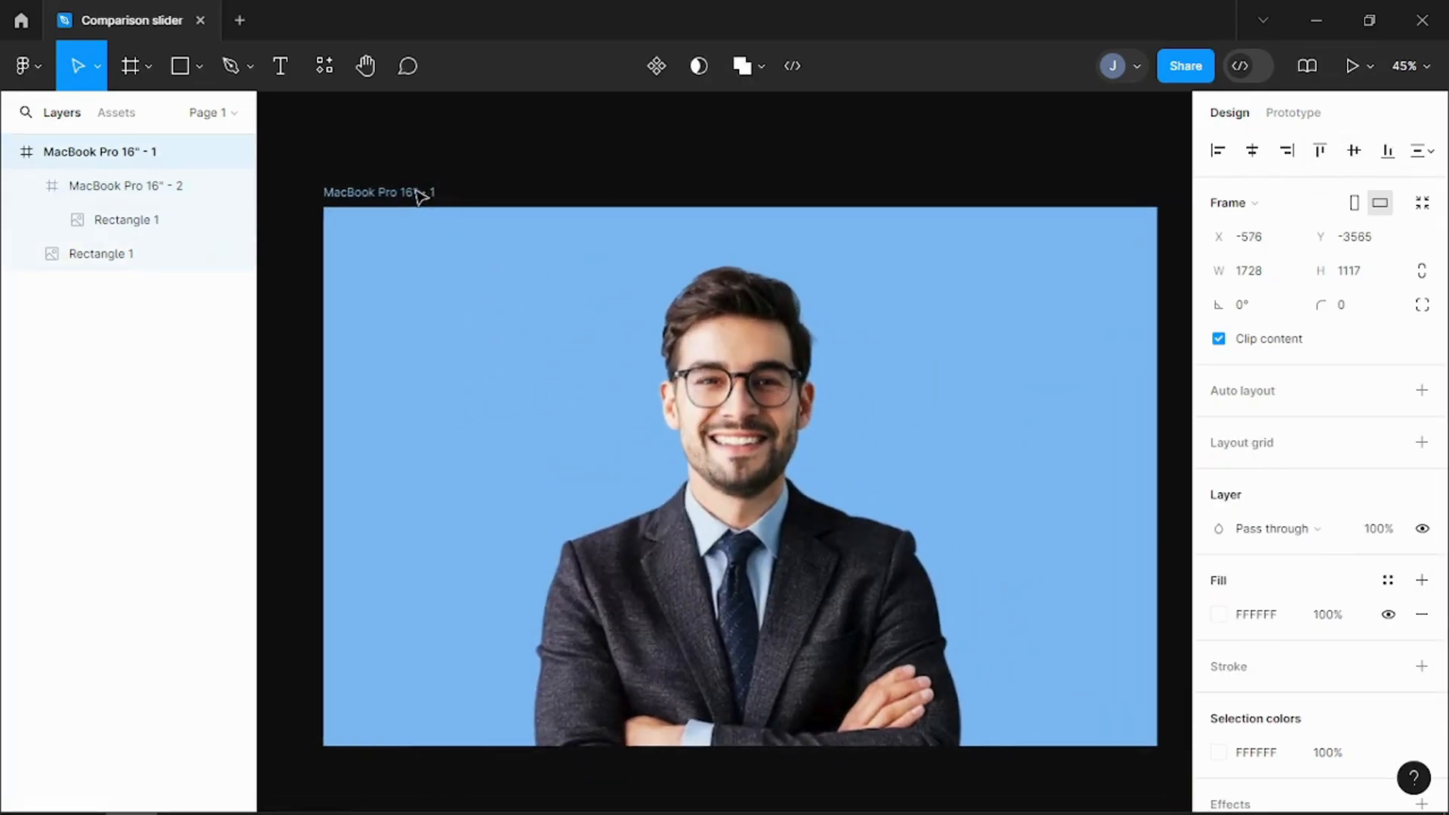
# Step: Add a rectangle at the nested frame's top-left corner, 1117 high and half the frame's width (864)
pyautogui.click(199, 66)
pyautogui.click(204, 105)
pyautogui.click(302, 209)
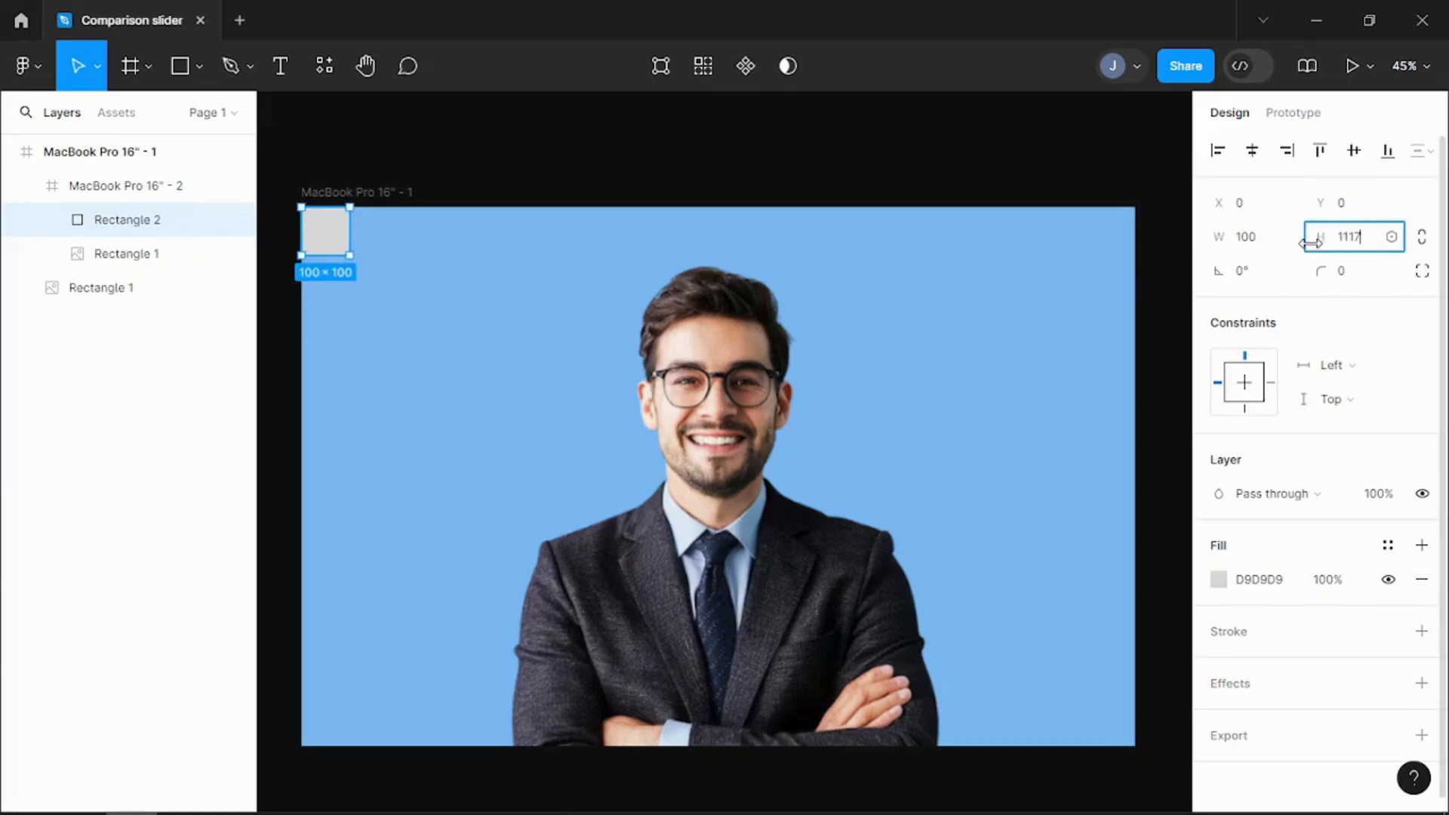
pyautogui.click(1259, 240)
pyautogui.write('1728')
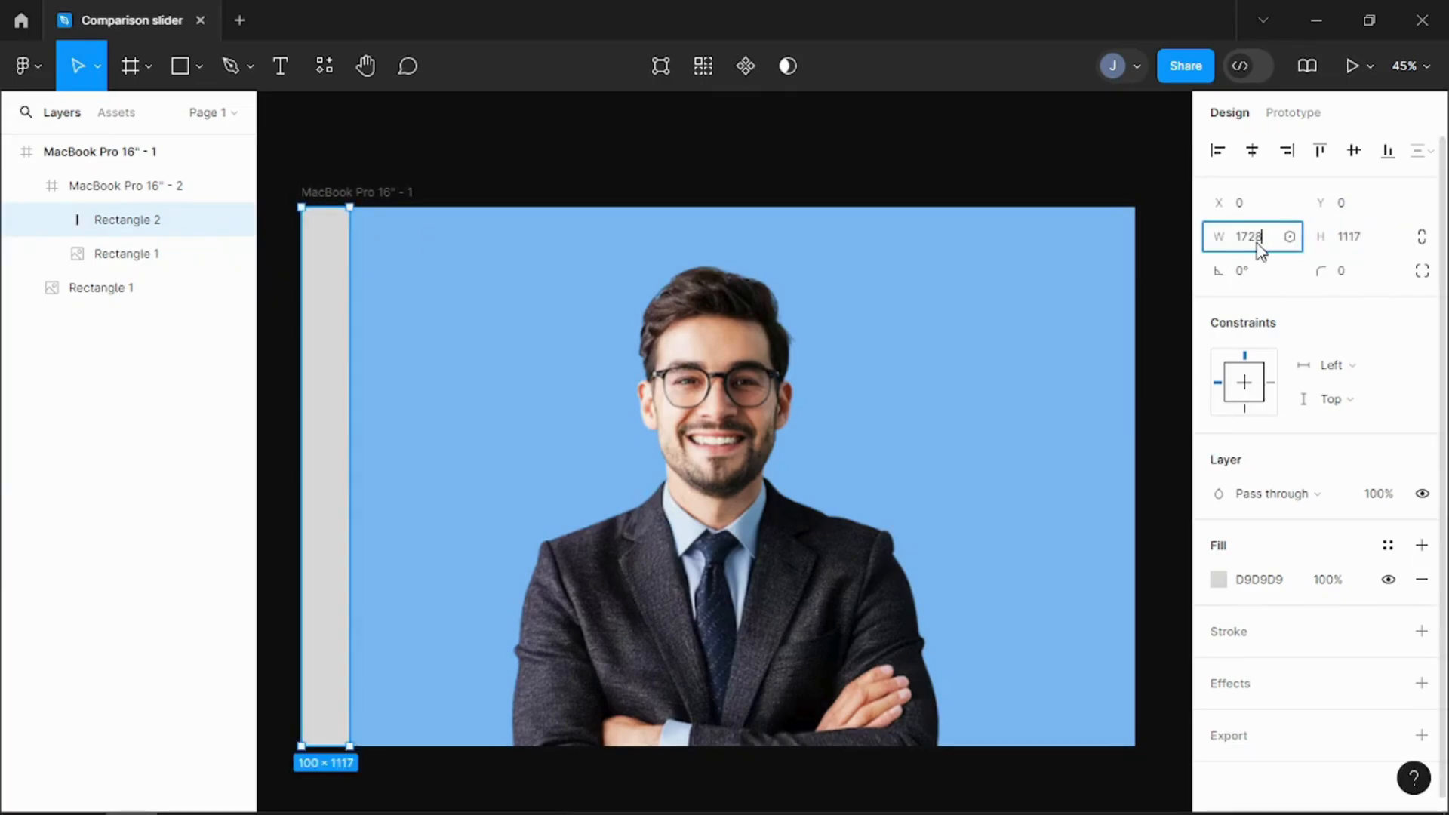
pyautogui.press('Return')
pyautogui.write('/2')
pyautogui.click(992, 186)
# Step: Move the orange portrait into the nested frame and mask the blue portrait with the half-width rectangle placed beneath it
pyautogui.moveTo(96, 291); pyautogui.dragTo(107, 284)
pyautogui.moveTo(114, 220); pyautogui.dragTo(124, 271)
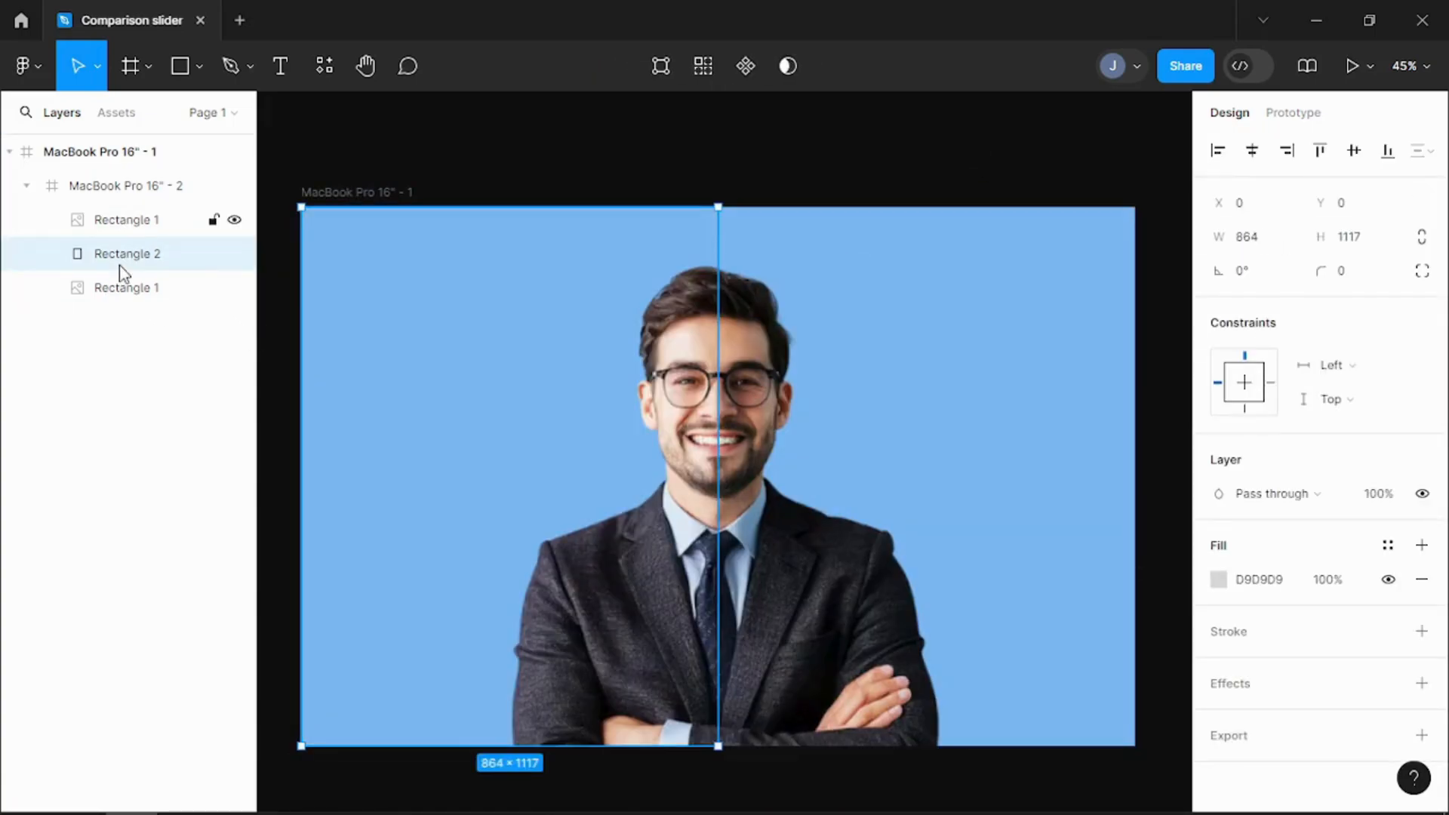
pyautogui.keyDown('shift'); pyautogui.click(143, 220); pyautogui.keyUp('shift')
pyautogui.click(749, 65)
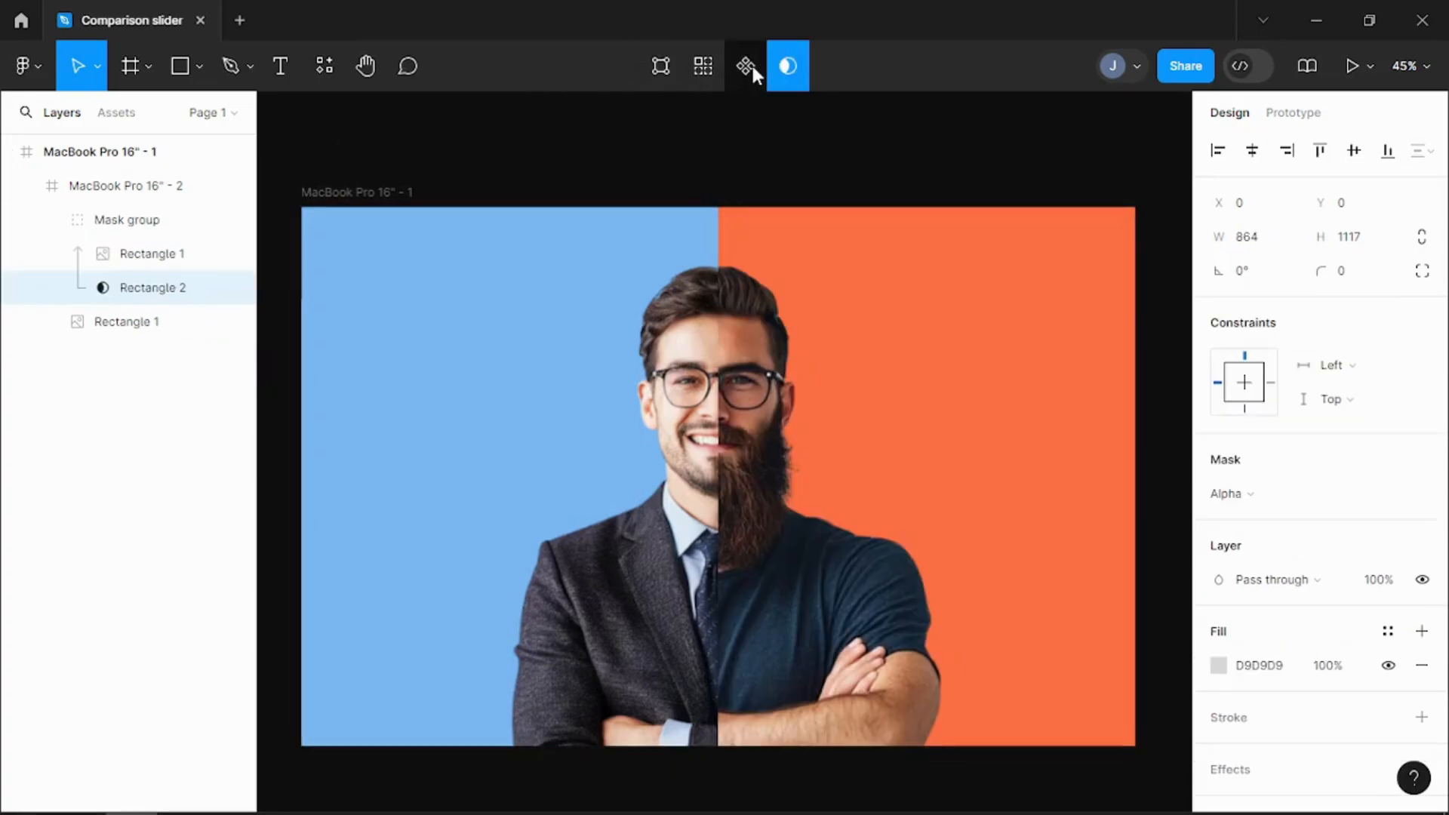
pyautogui.click(647, 143)
# Step: Add the text "office" on the blue half in Archivo Black with a white FFFFFF fill
pyautogui.press('t')
pyautogui.click(351, 387)
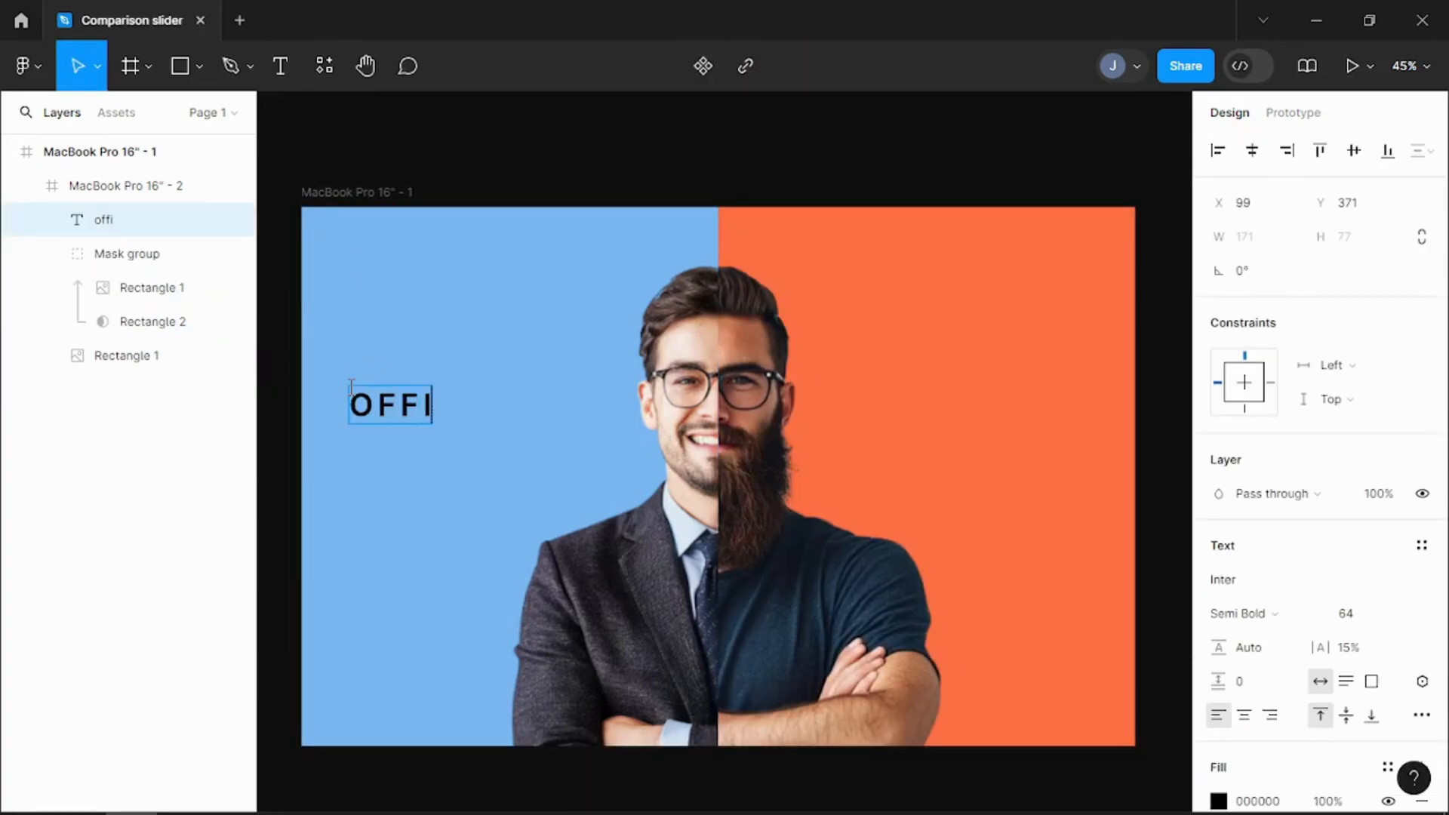
pyautogui.press('Escape')
pyautogui.click(1259, 589)
pyautogui.write('ar')
pyautogui.click(1079, 523)
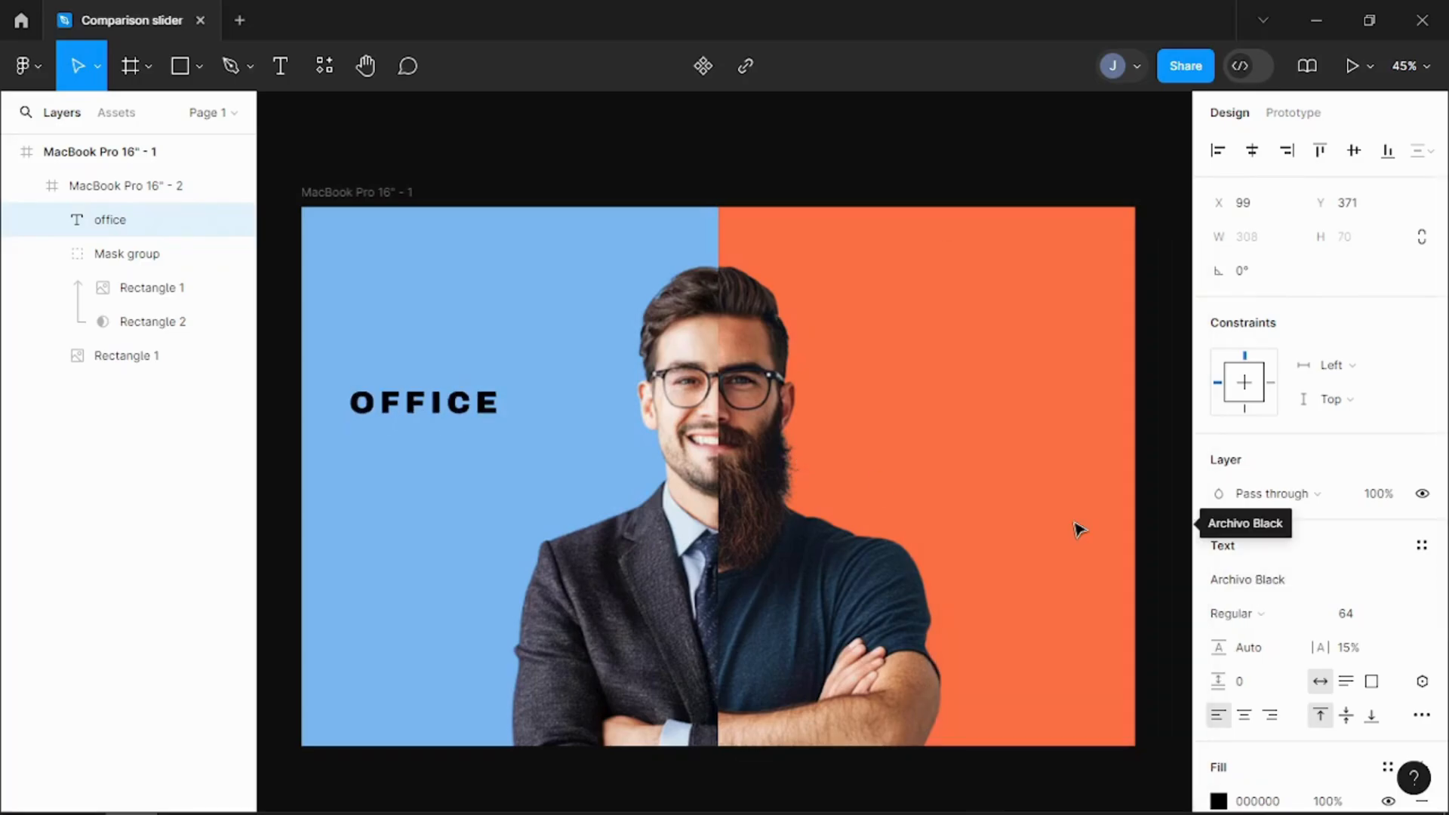
pyautogui.scroll(-3, 1262, 680)
pyautogui.click(1224, 594)
pyautogui.click(983, 692)
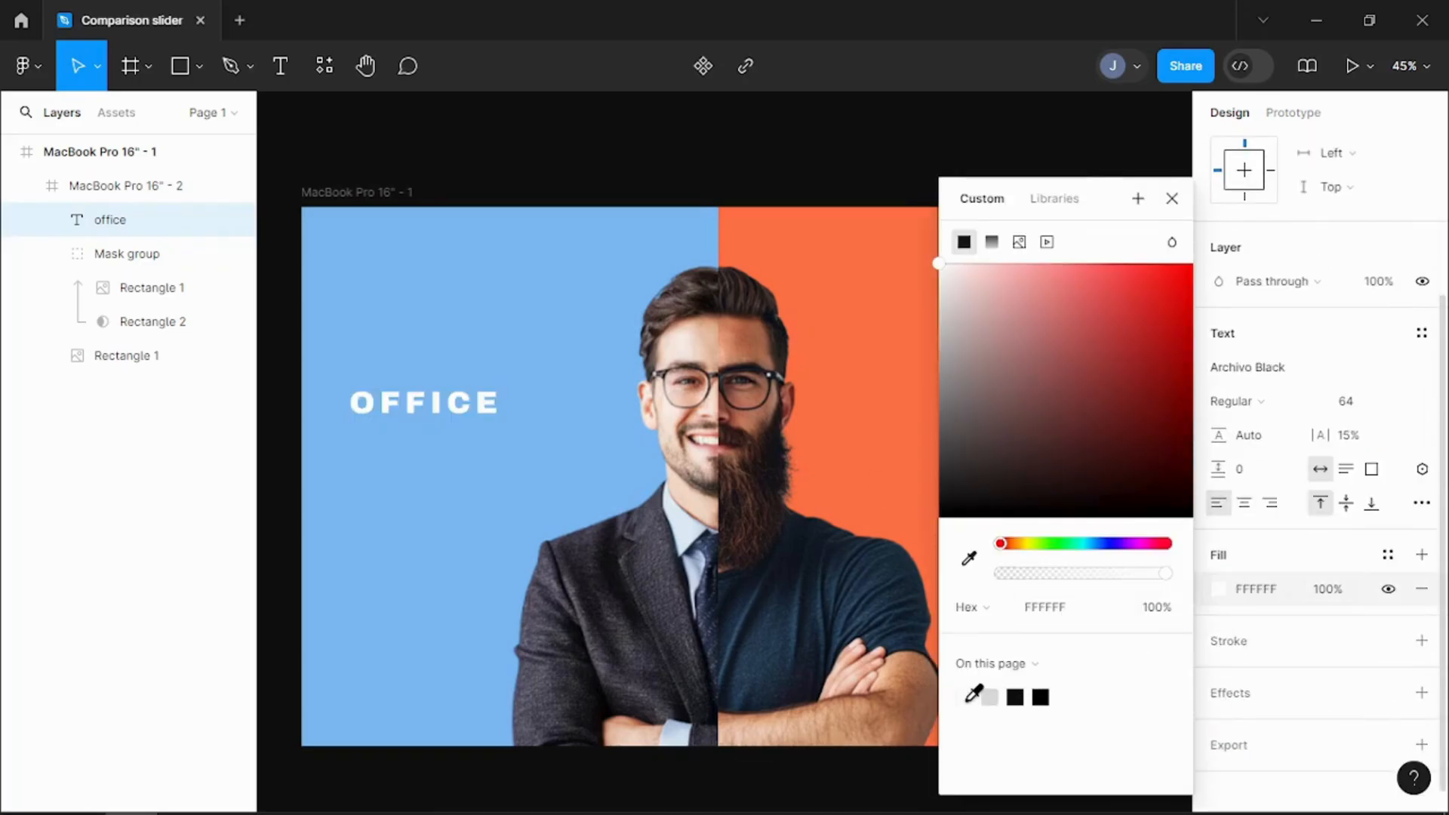
# Step: Duplicate the "office" text onto the orange half at the same height and change the copy to "freelance"
pyautogui.moveTo(416, 415); pyautogui.dragTo(942, 470)
pyautogui.hotkey('ctrl', 'd')
pyautogui.doubleClick(944, 468)
pyautogui.write('fre')
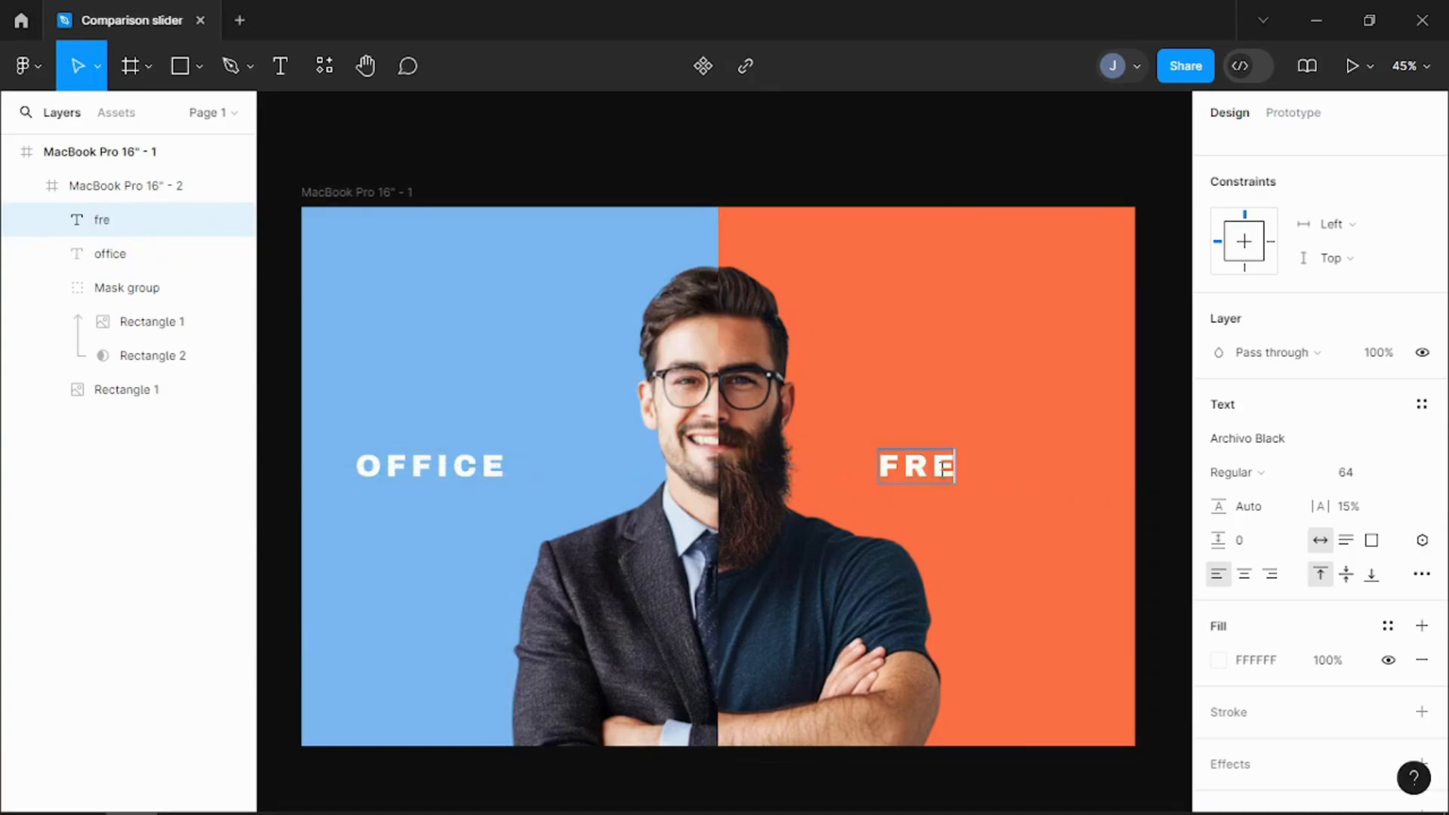
pyautogui.press('Escape')
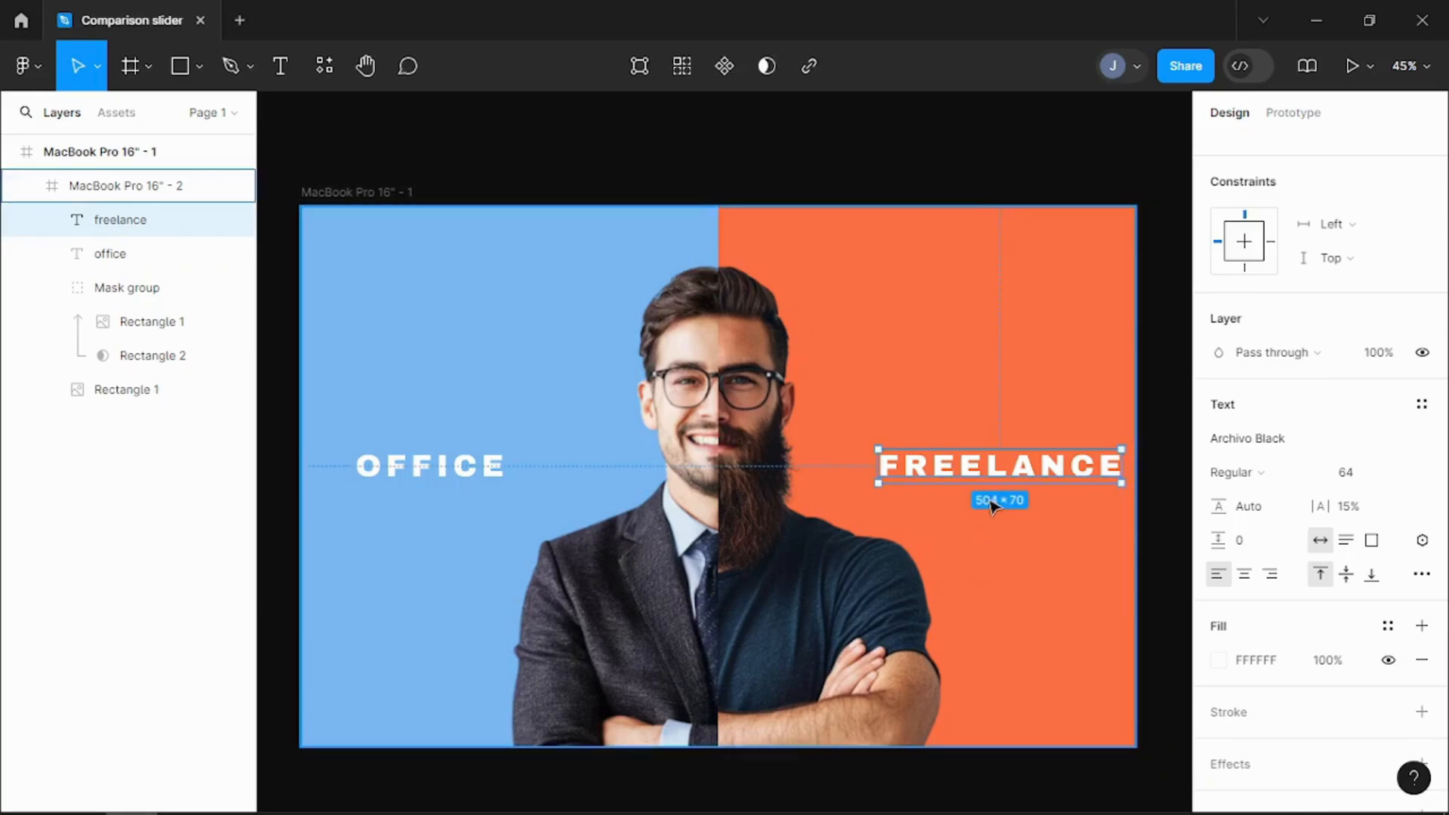
# Step: Shift the FREELANCE and OFFICE texts slightly left within their halves and group them
pyautogui.moveTo(1027, 469); pyautogui.dragTo(1007, 472)
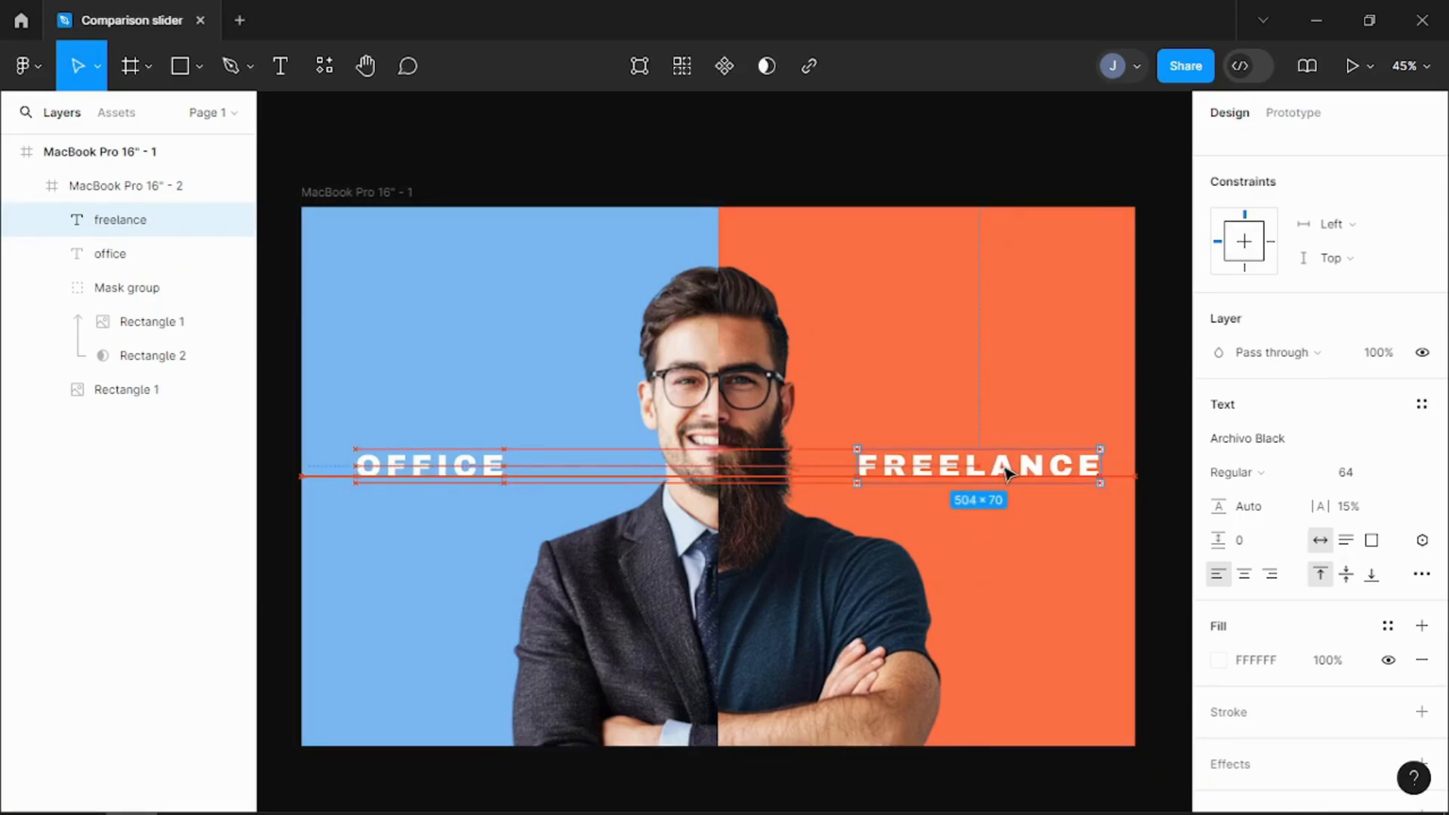
pyautogui.moveTo(421, 474); pyautogui.dragTo(402, 472)
pyautogui.click(388, 528)
pyautogui.click(415, 466)
pyautogui.keyDown('shift'); pyautogui.click(943, 466); pyautogui.keyUp('shift')
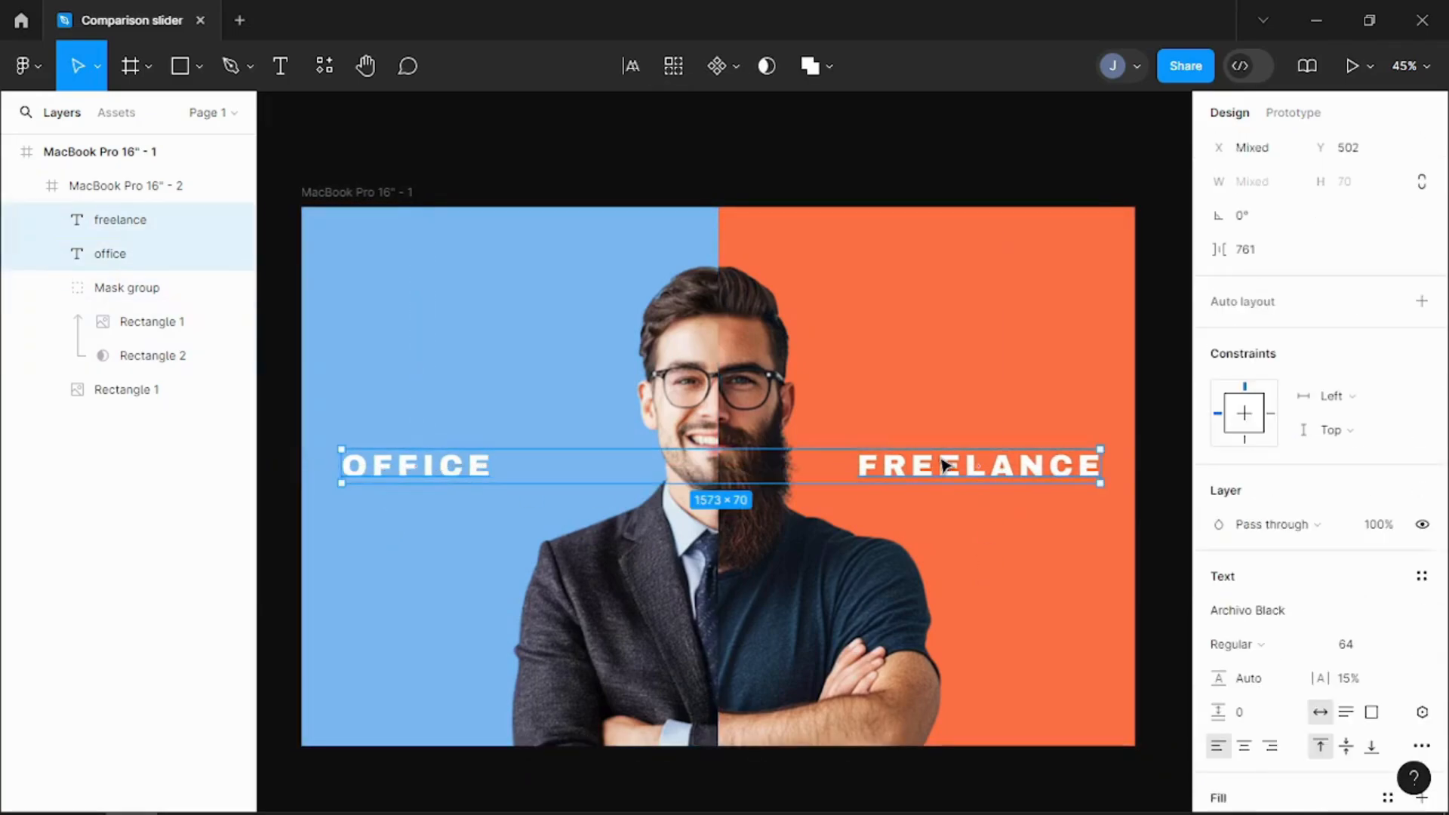
pyautogui.hotkey('ctrl', 'g')
# Step: Draw a triangle about 82 × 182 in the mask group above OFFICE, rotated to about -67°
pyautogui.click(482, 301)
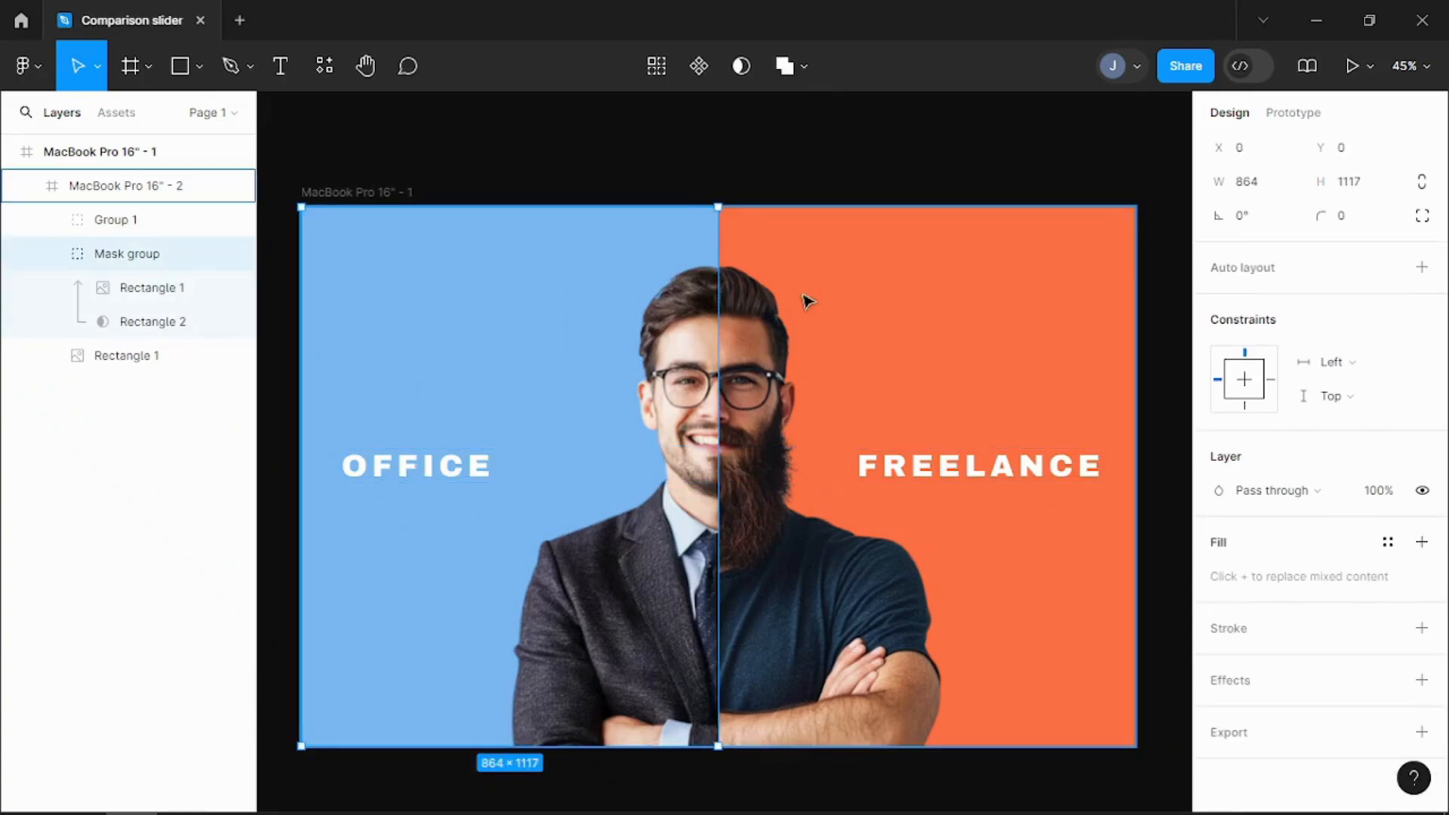
pyautogui.click(199, 66)
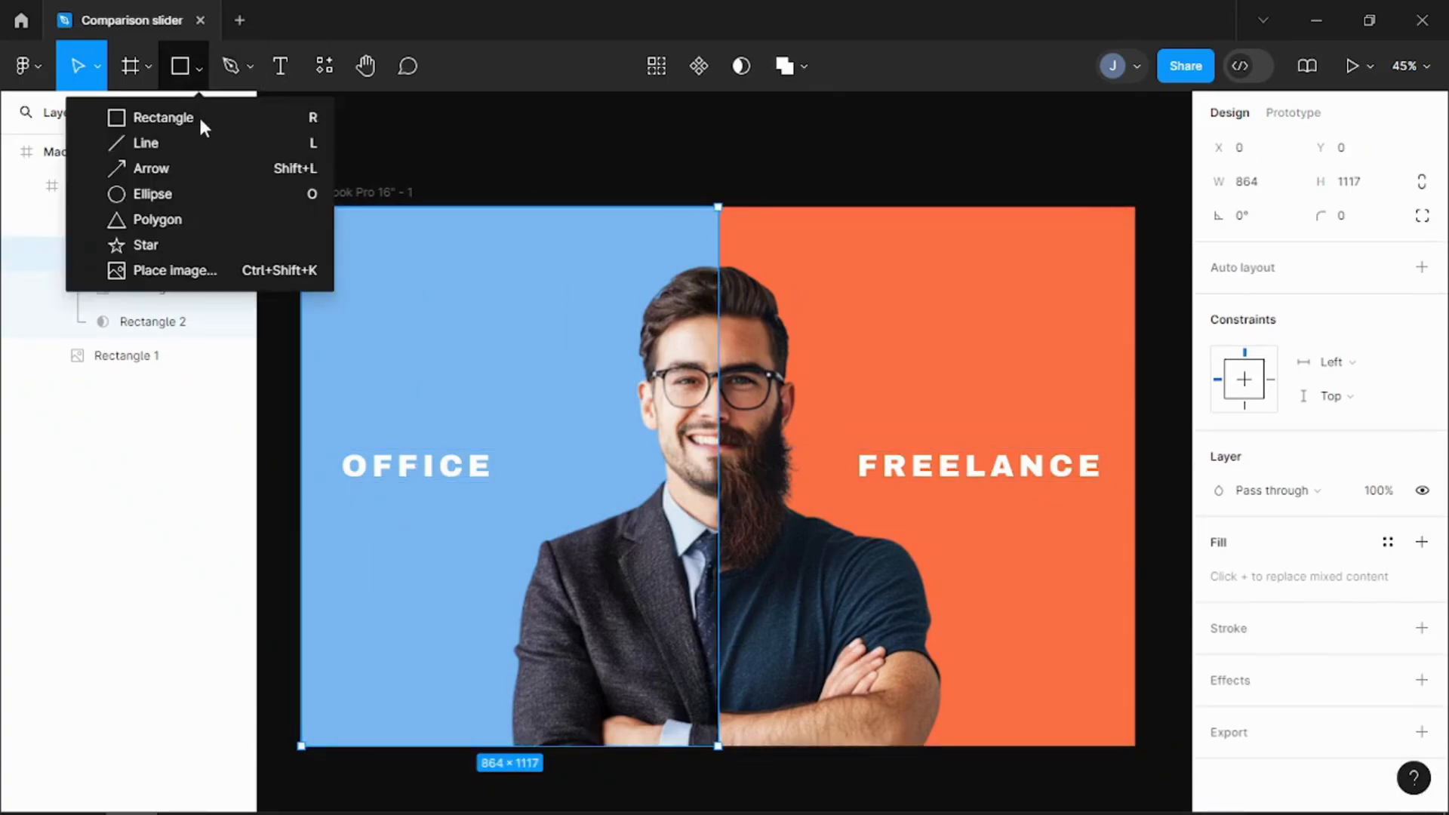
pyautogui.click(192, 216)
pyautogui.click(494, 269)
pyautogui.moveTo(551, 330); pyautogui.dragTo(481, 360)
pyautogui.moveTo(541, 300); pyautogui.dragTo(555, 261)
# Step: Give the triangle a white FFFFFF stroke 5 thick and remove its fill
pyautogui.click(1422, 629)
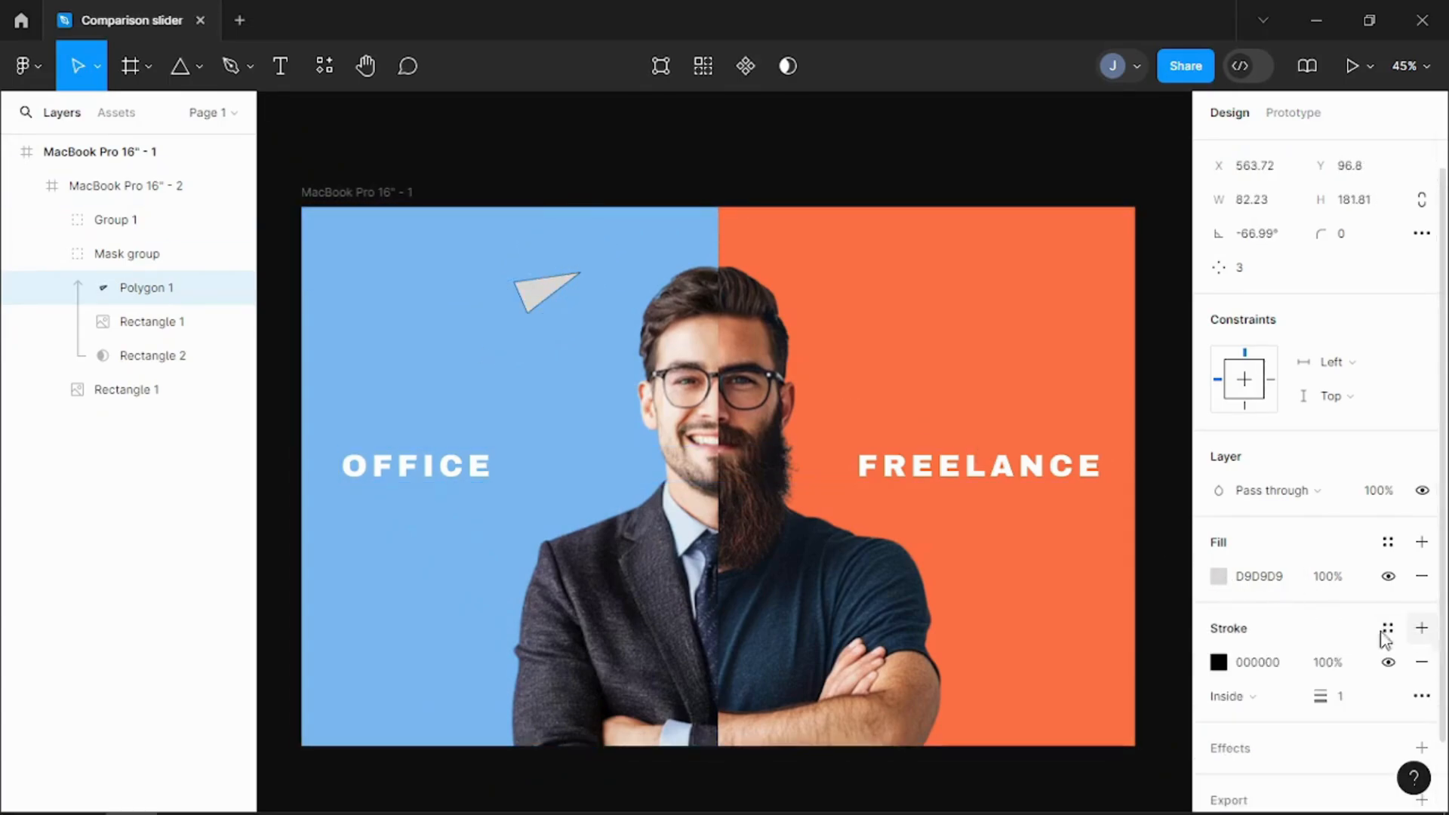
pyautogui.click(1218, 662)
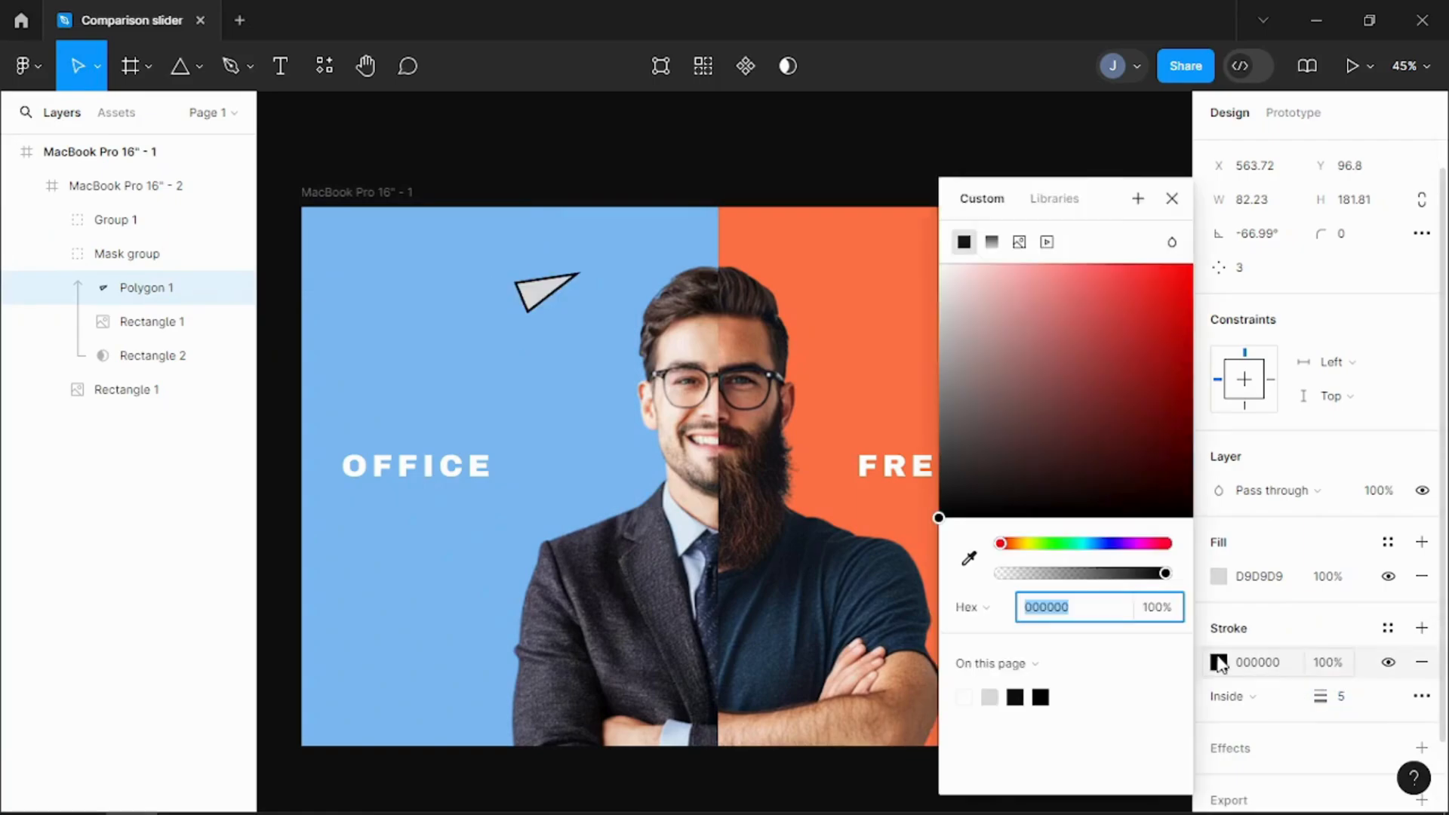
pyautogui.click(965, 696)
pyautogui.click(1422, 576)
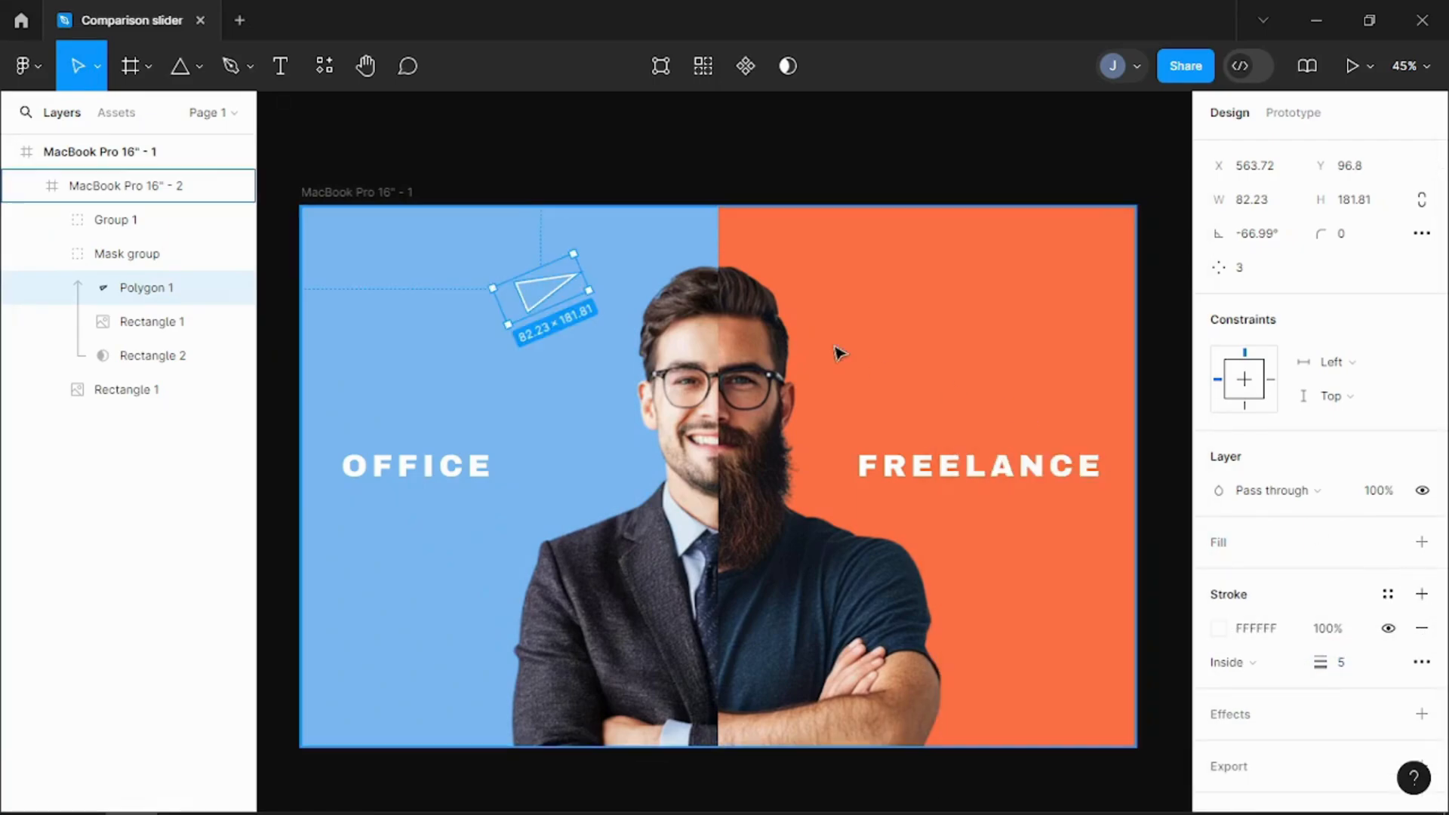
# Step: Add a circle below the OFFICE text near the frame's left edge and size it to 50 × 50
pyautogui.click(198, 66)
pyautogui.click(175, 190)
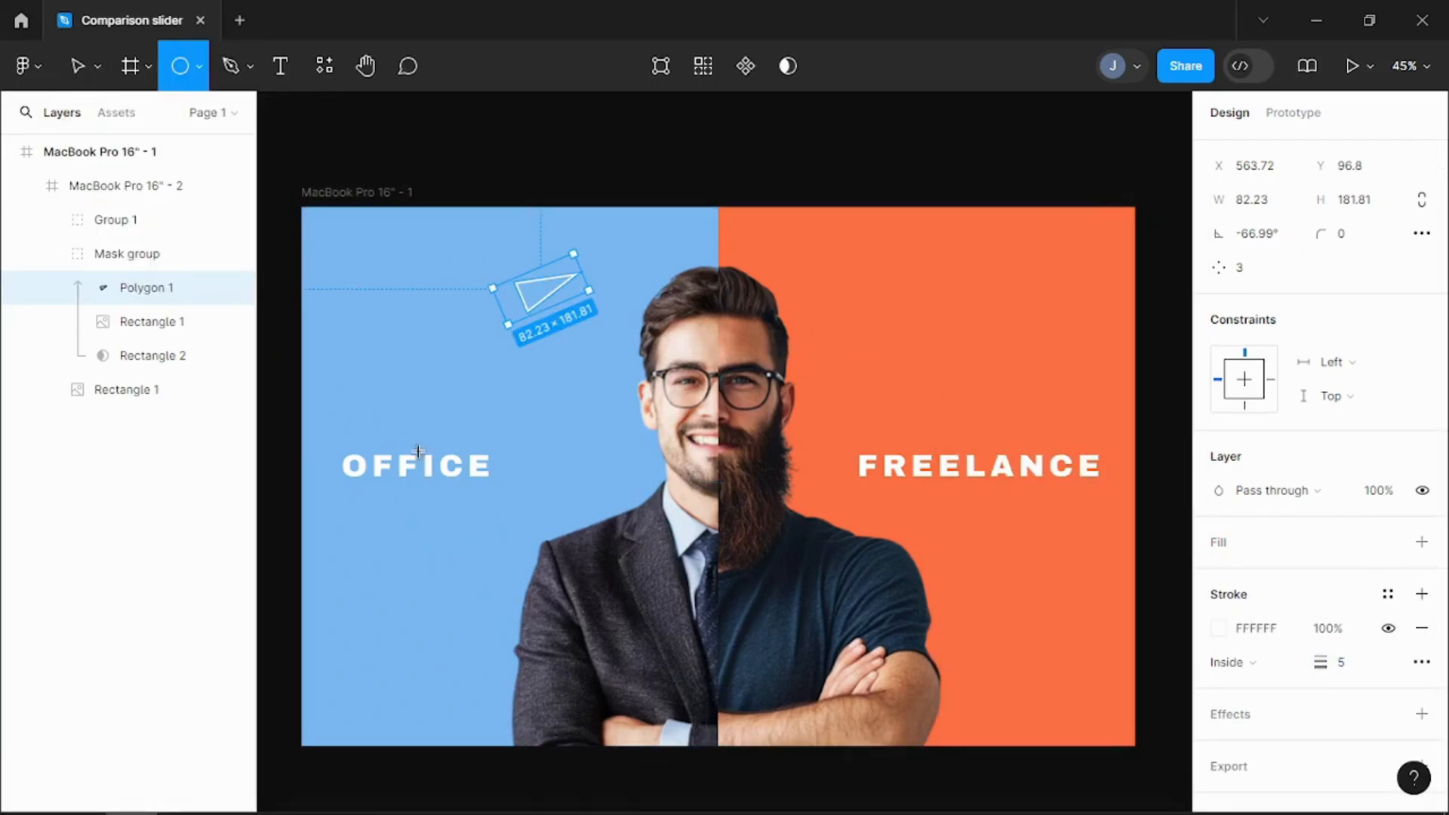
pyautogui.click(345, 541)
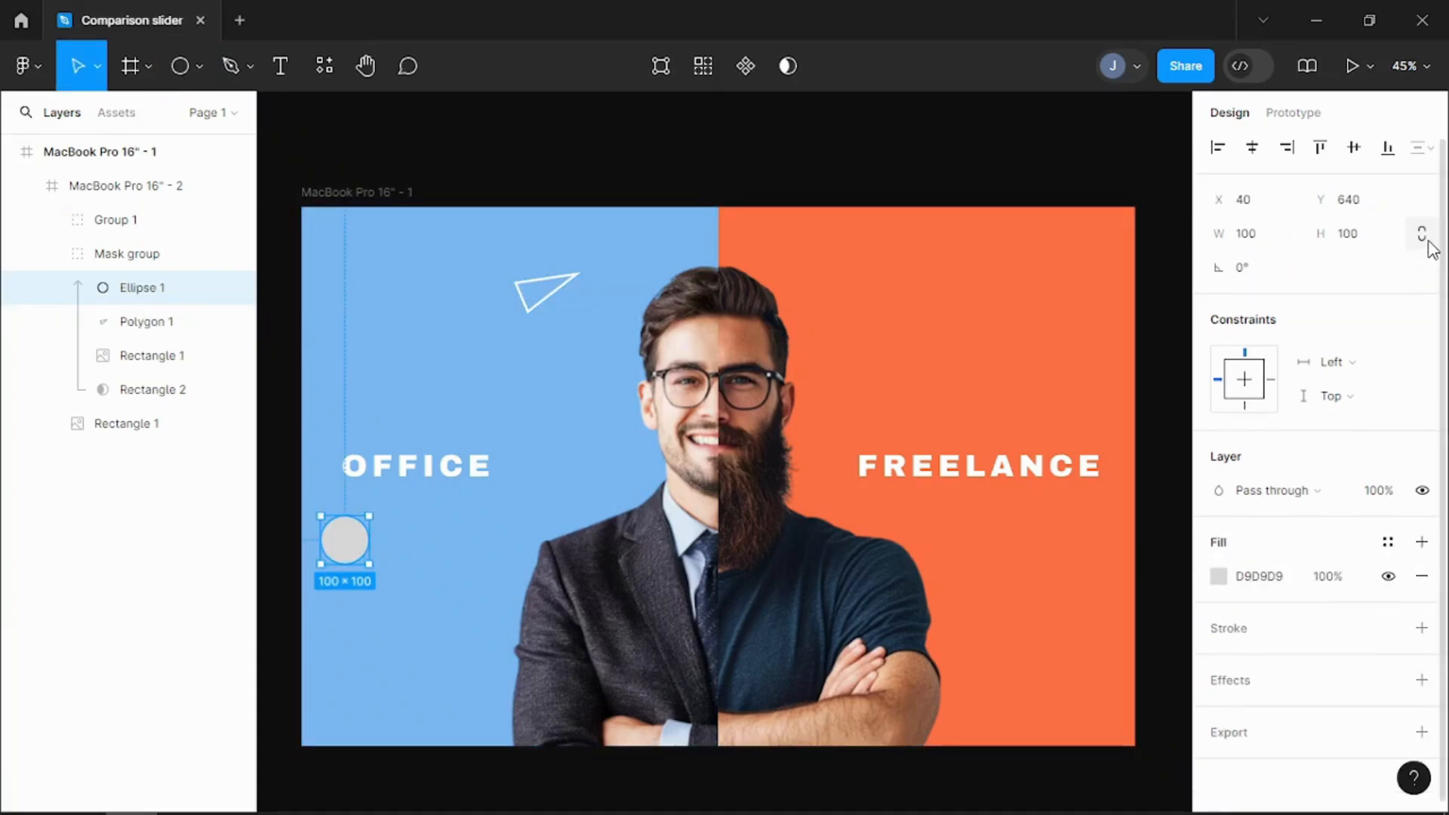
pyautogui.click(1352, 237)
pyautogui.write('50')
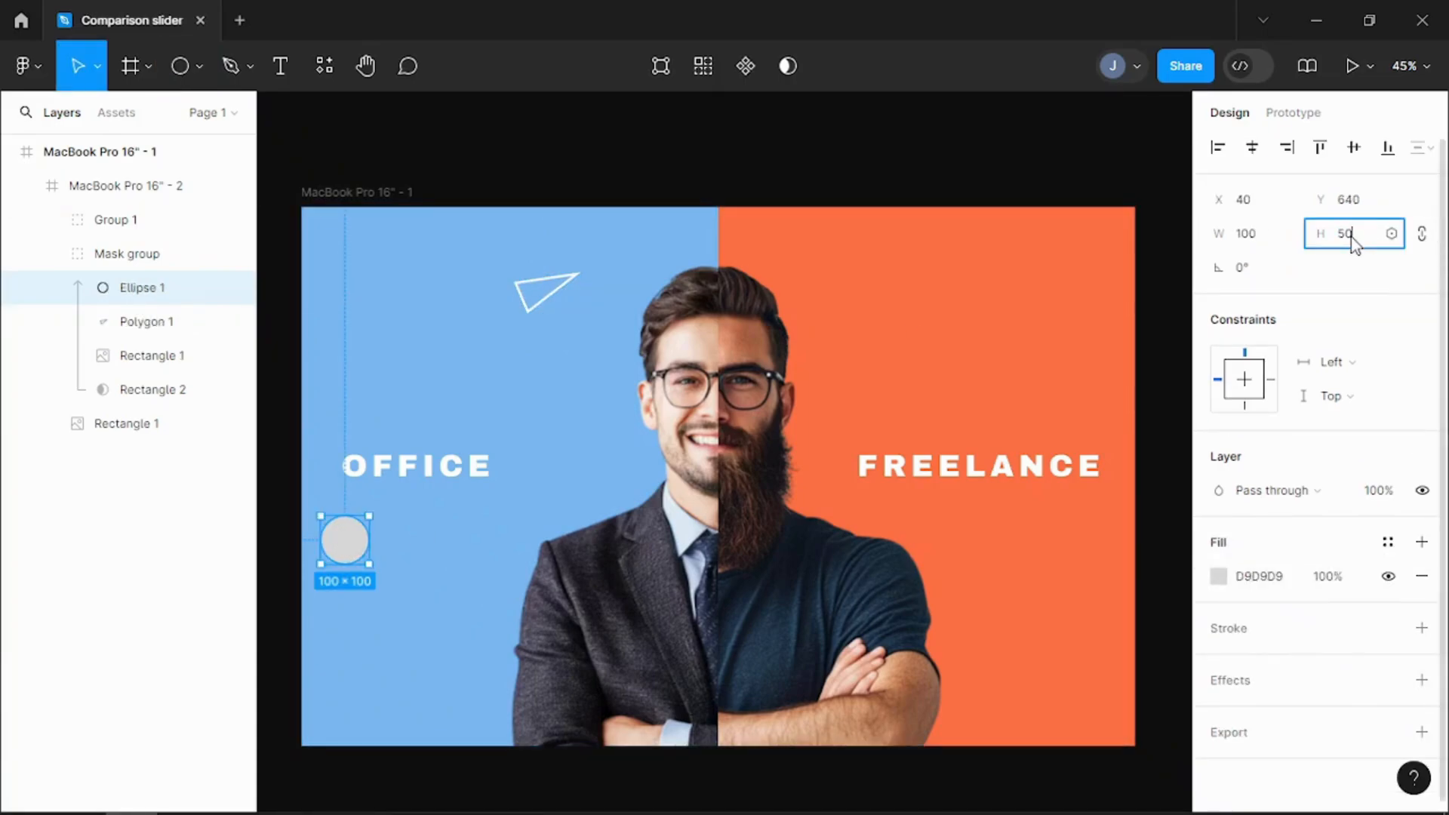
pyautogui.press('Return')
# Step: Give the circle a white FFFFFF stroke 5 thick, remove its fill, and move it slightly inward below the OFFICE text
pyautogui.click(1422, 628)
pyautogui.click(1351, 698)
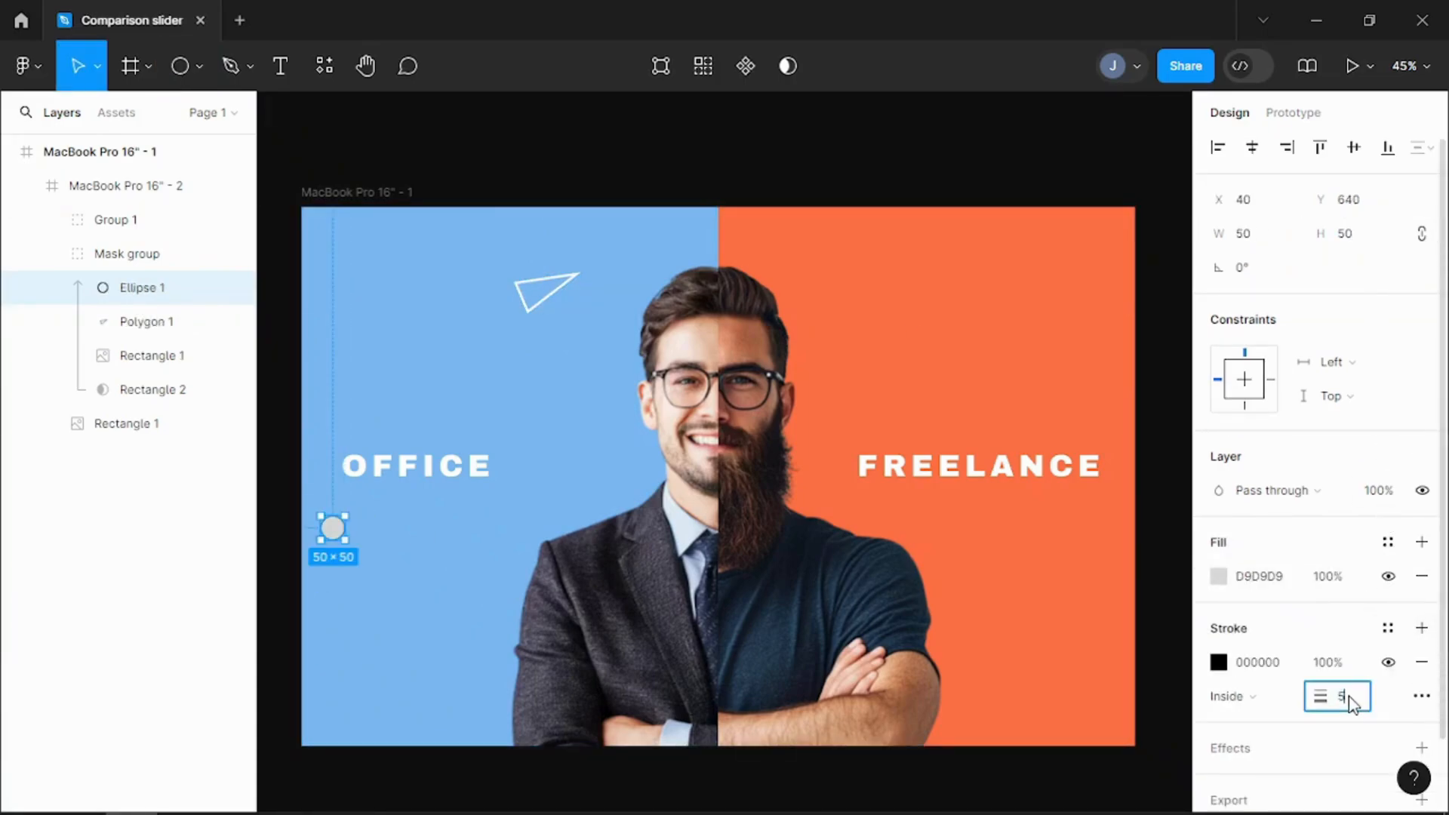
pyautogui.write('5')
pyautogui.click(1219, 663)
pyautogui.click(963, 696)
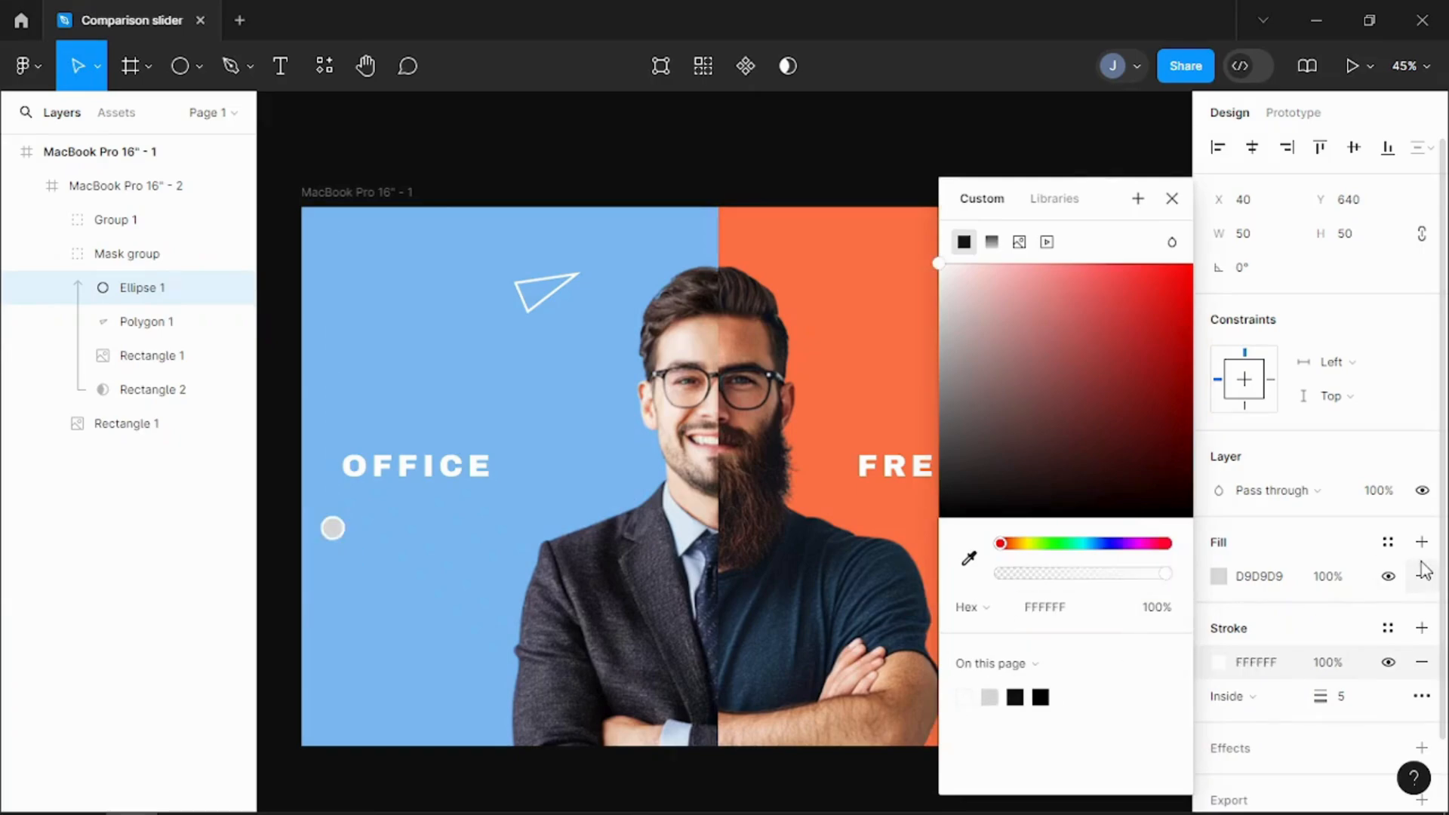
pyautogui.click(1422, 577)
pyautogui.moveTo(336, 540); pyautogui.dragTo(393, 558)
# Step: Add a 100 × 100 star with 4 points in the lower part of the OFFICE half
pyautogui.click(199, 67)
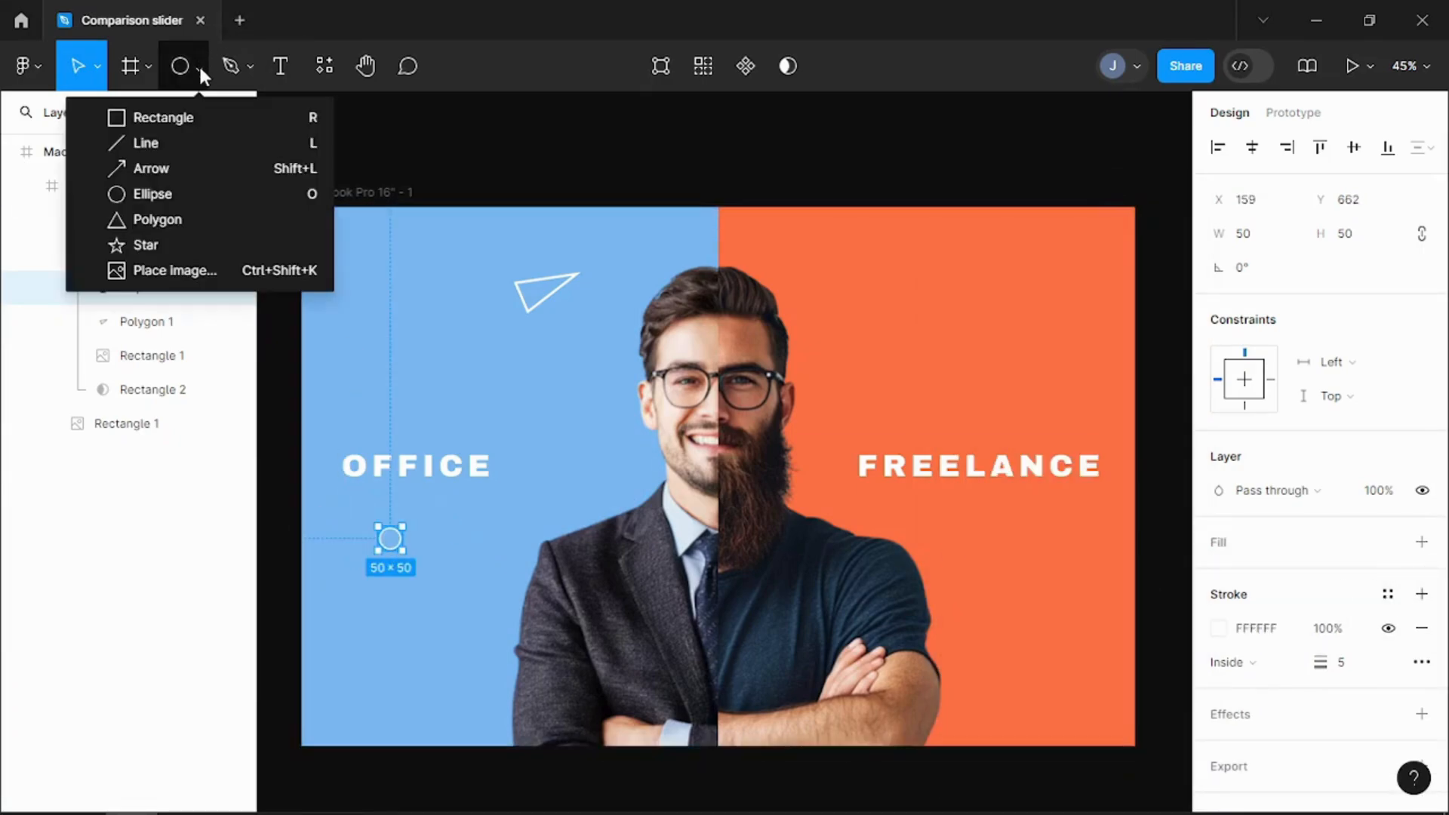
pyautogui.click(156, 244)
pyautogui.click(466, 662)
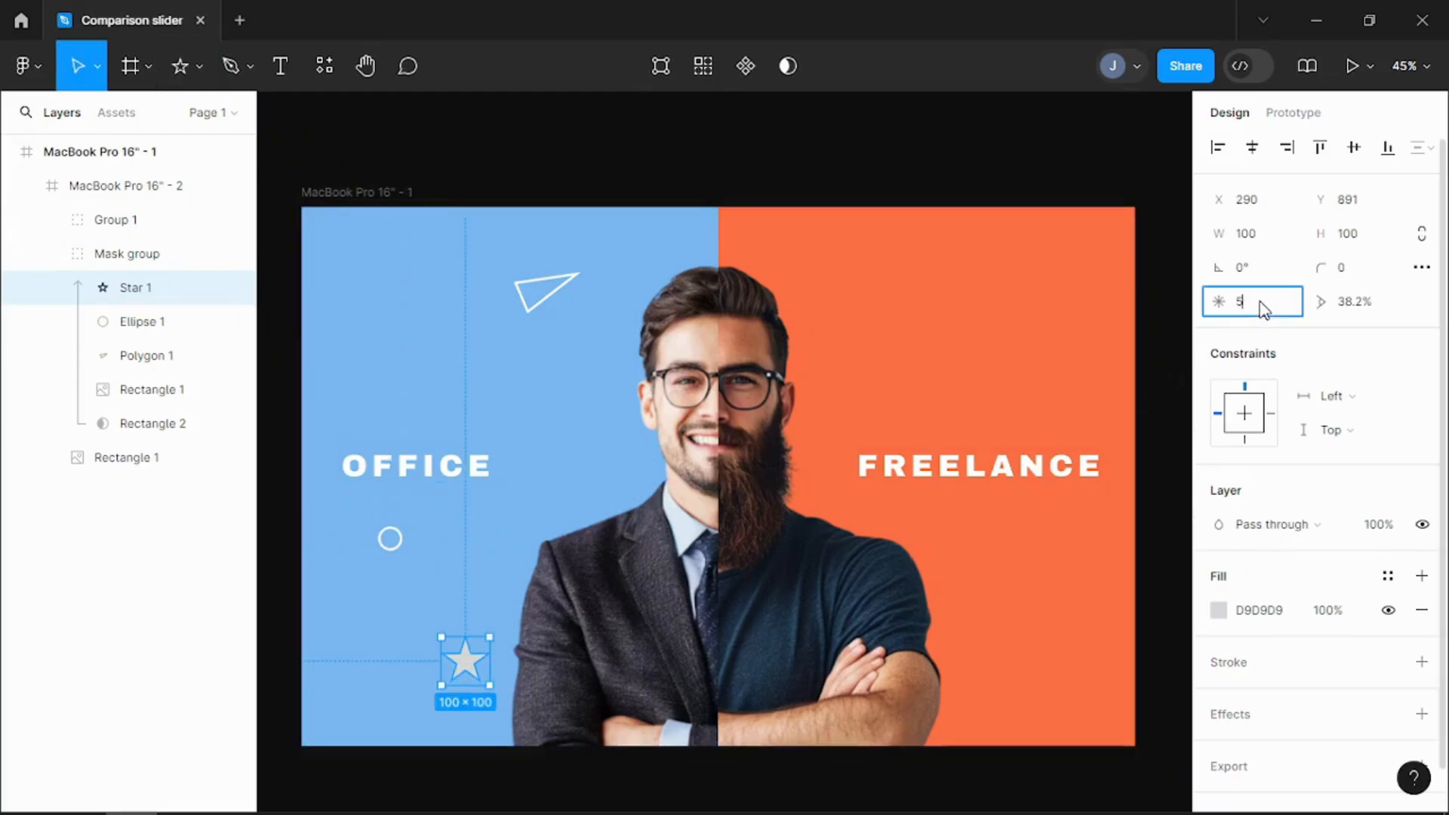
pyautogui.write('4')
# Step: Turn the star into an outline with a white FFFFFF stroke 5 thick and no fill
pyautogui.click(1422, 662)
pyautogui.click(1363, 736)
pyautogui.click(1219, 696)
pyautogui.write('ffffff')
pyautogui.press('Return')
pyautogui.press('Escape')
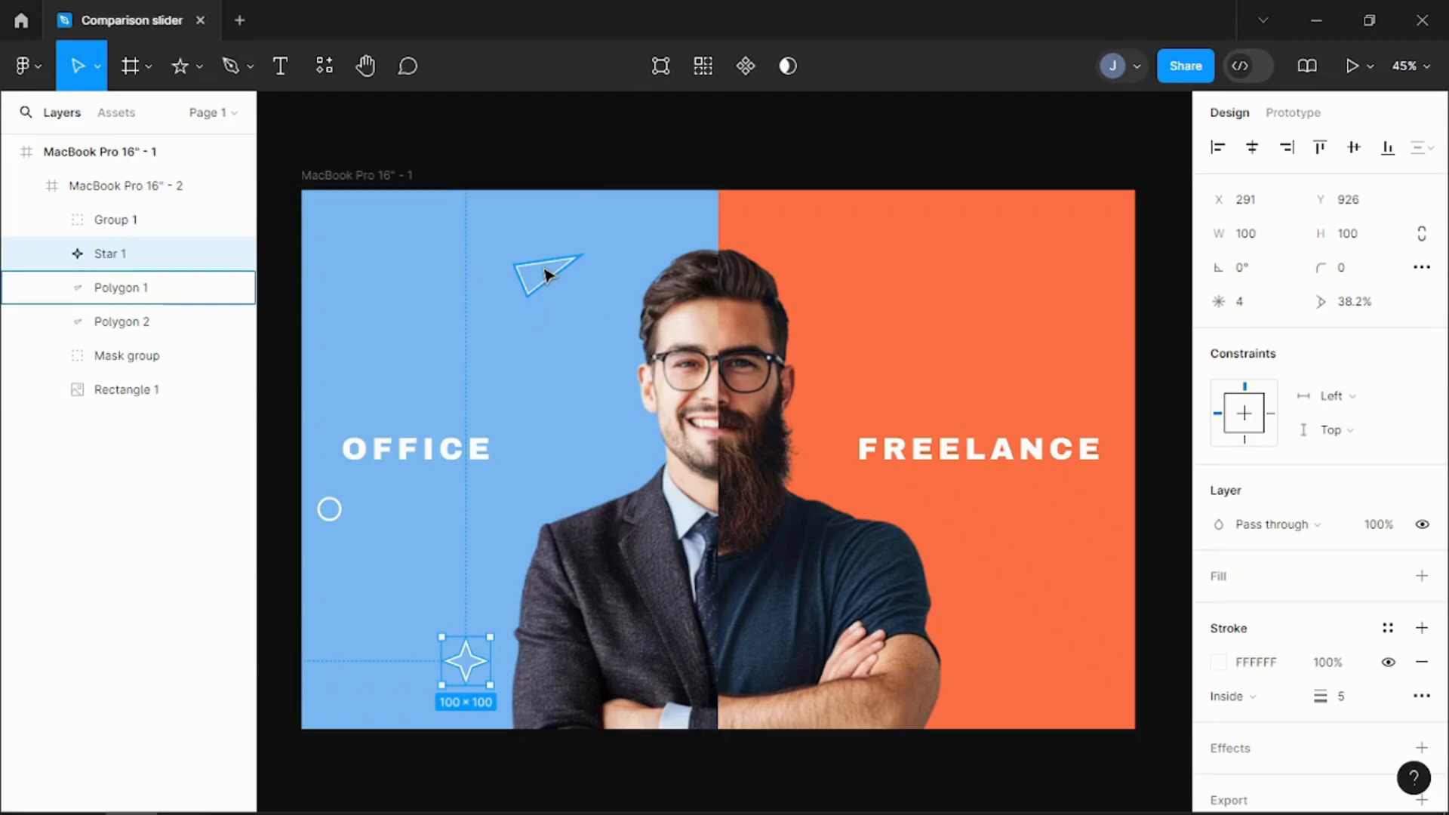
# Step: Duplicate the triangle into the FREELANCE half below the title near the frame's right edge and rotate the copy differently
pyautogui.click(545, 274)
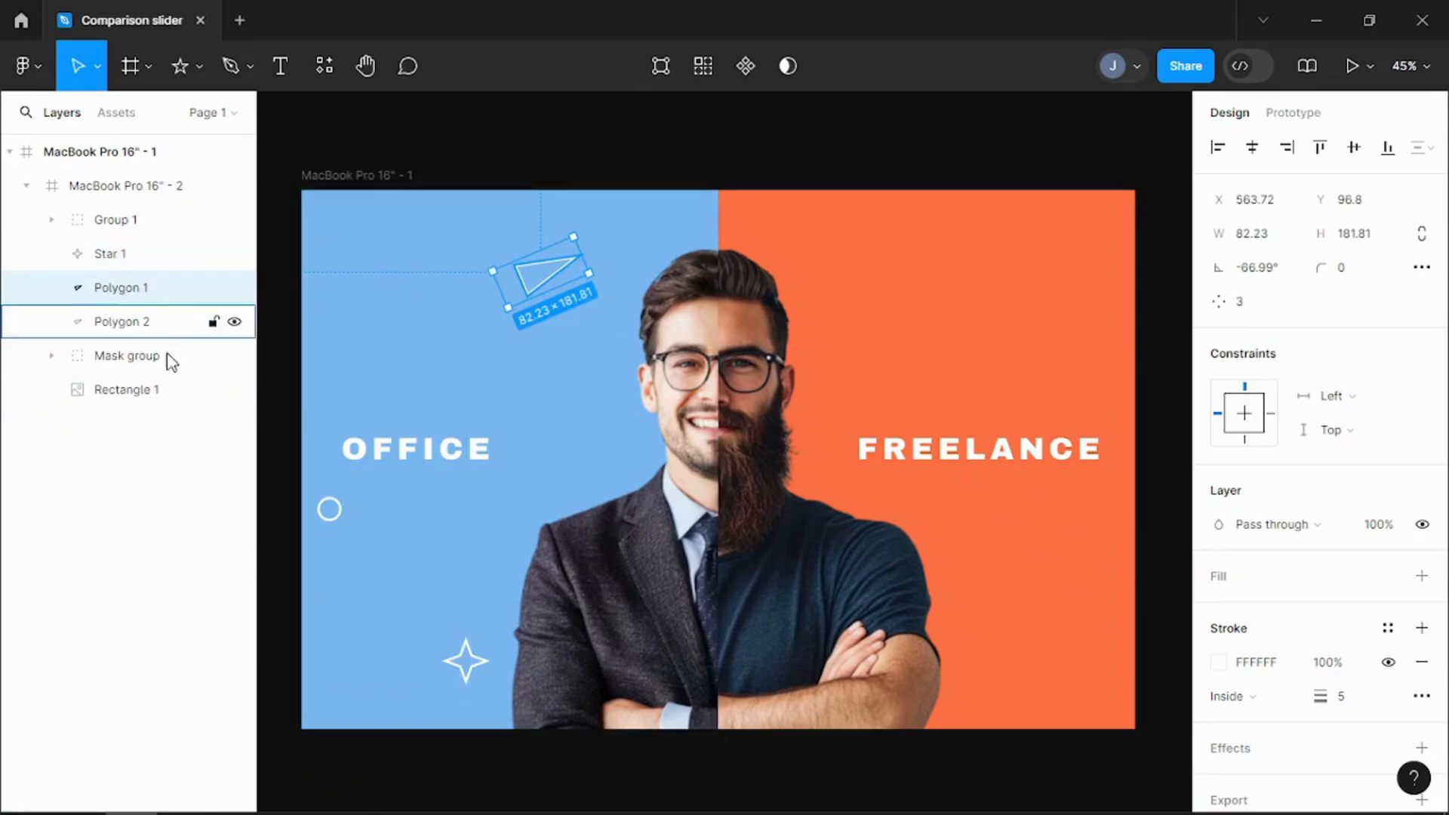
pyautogui.hotkey('ctrl', 'd')
pyautogui.moveTo(566, 279); pyautogui.dragTo(1071, 601)
pyautogui.moveTo(998, 638); pyautogui.dragTo(1090, 563)
# Step: Duplicate the star and place the copy above the FREELANCE text at about X 1404, Y 209
pyautogui.click(485, 662)
pyautogui.hotkey('ctrl', 'd')
pyautogui.moveTo(484, 662); pyautogui.dragTo(1010, 320)
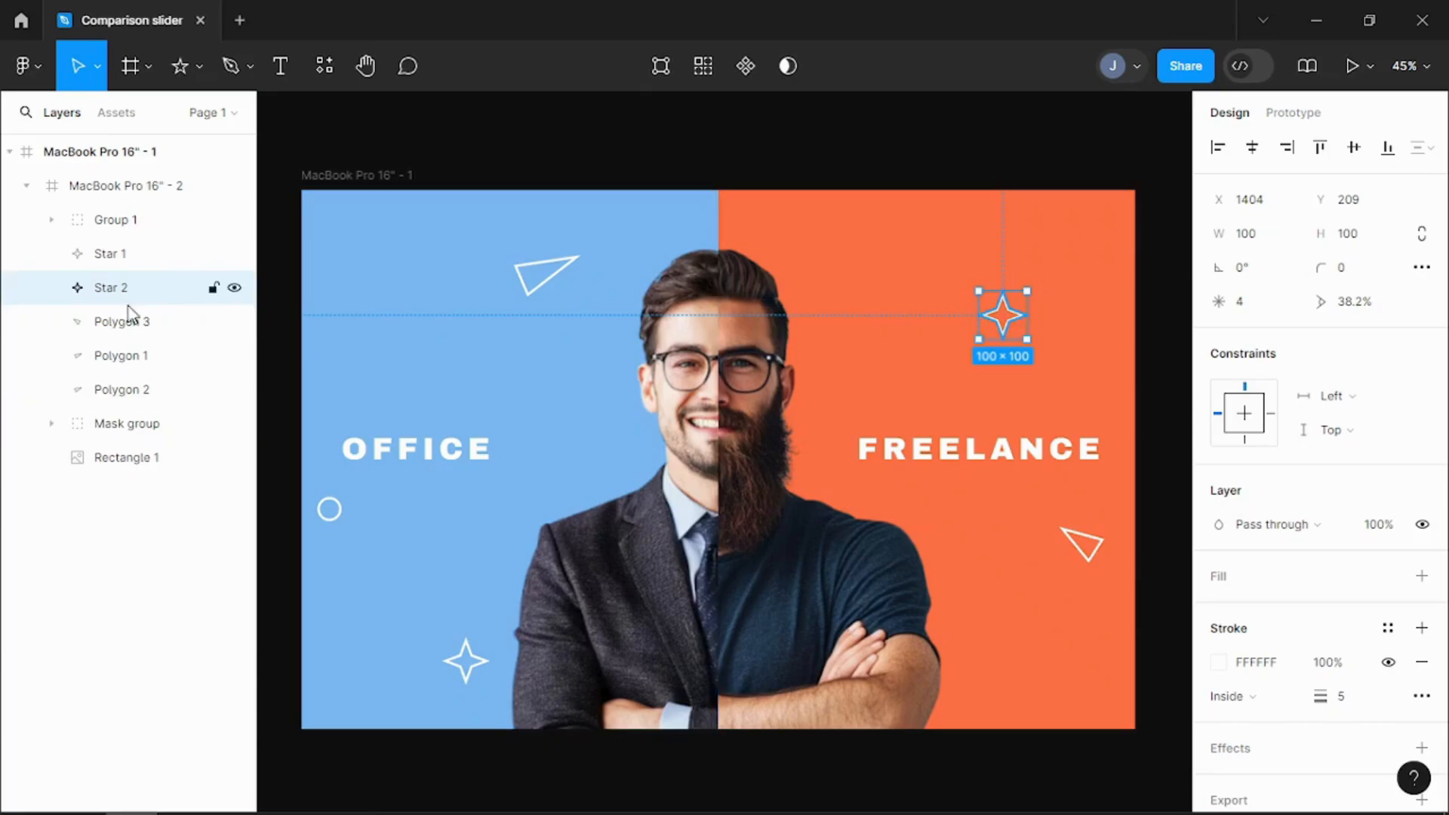
# Step: Duplicate the outlined circle and place the copy in the lower part of the FREELANCE half
pyautogui.click(55, 427)
pyautogui.click(51, 424)
pyautogui.click(121, 467)
pyautogui.moveTo(123, 472); pyautogui.dragTo(1014, 646)
pyautogui.click(51, 458)
pyautogui.hotkey('ctrl', 'd')
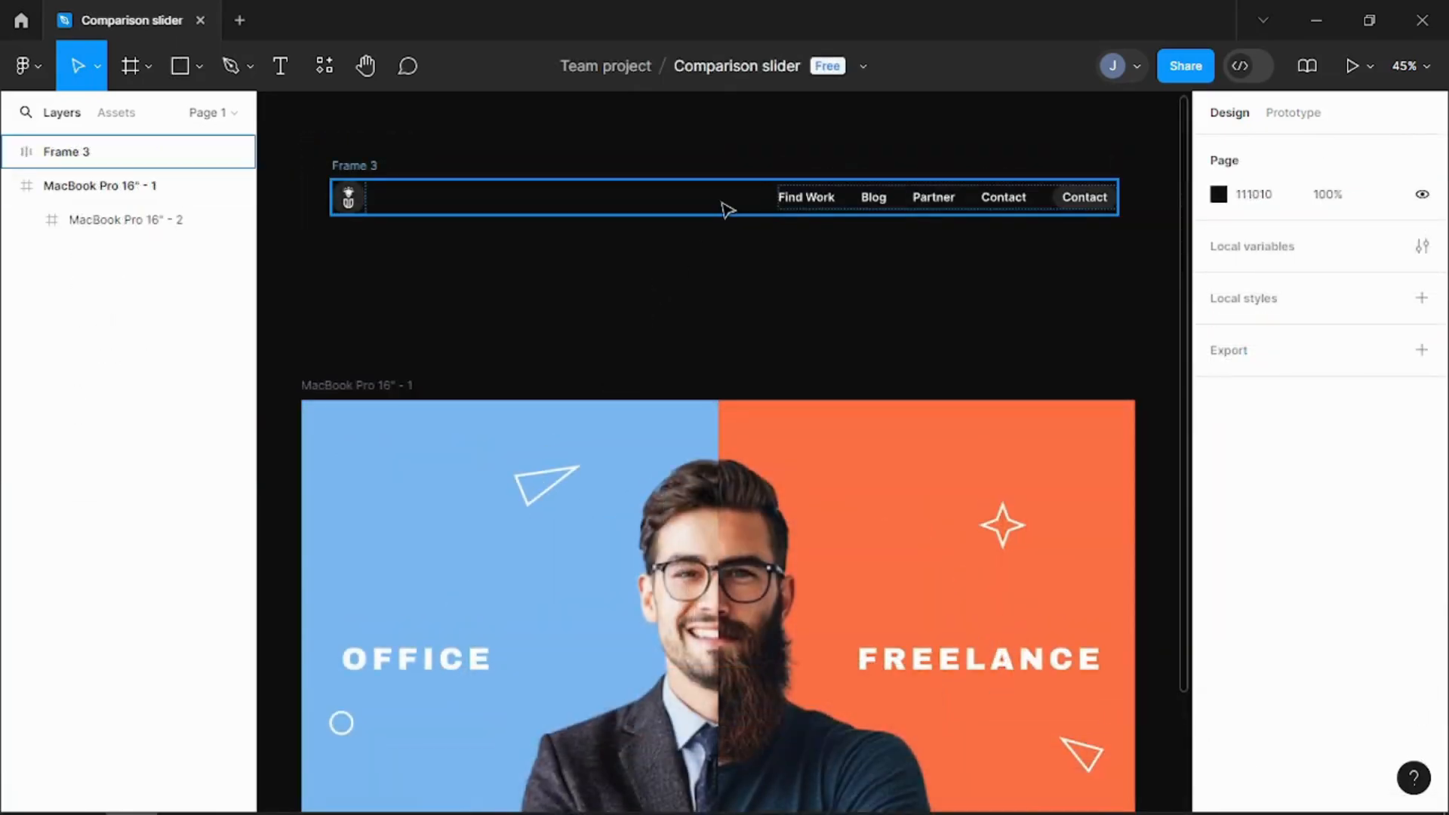
# Step: Place the header bar with logo and links along the frame's top, centre it horizontally and set its Y to 30
pyautogui.click(725, 204)
pyautogui.moveTo(695, 198); pyautogui.dragTo(672, 461)
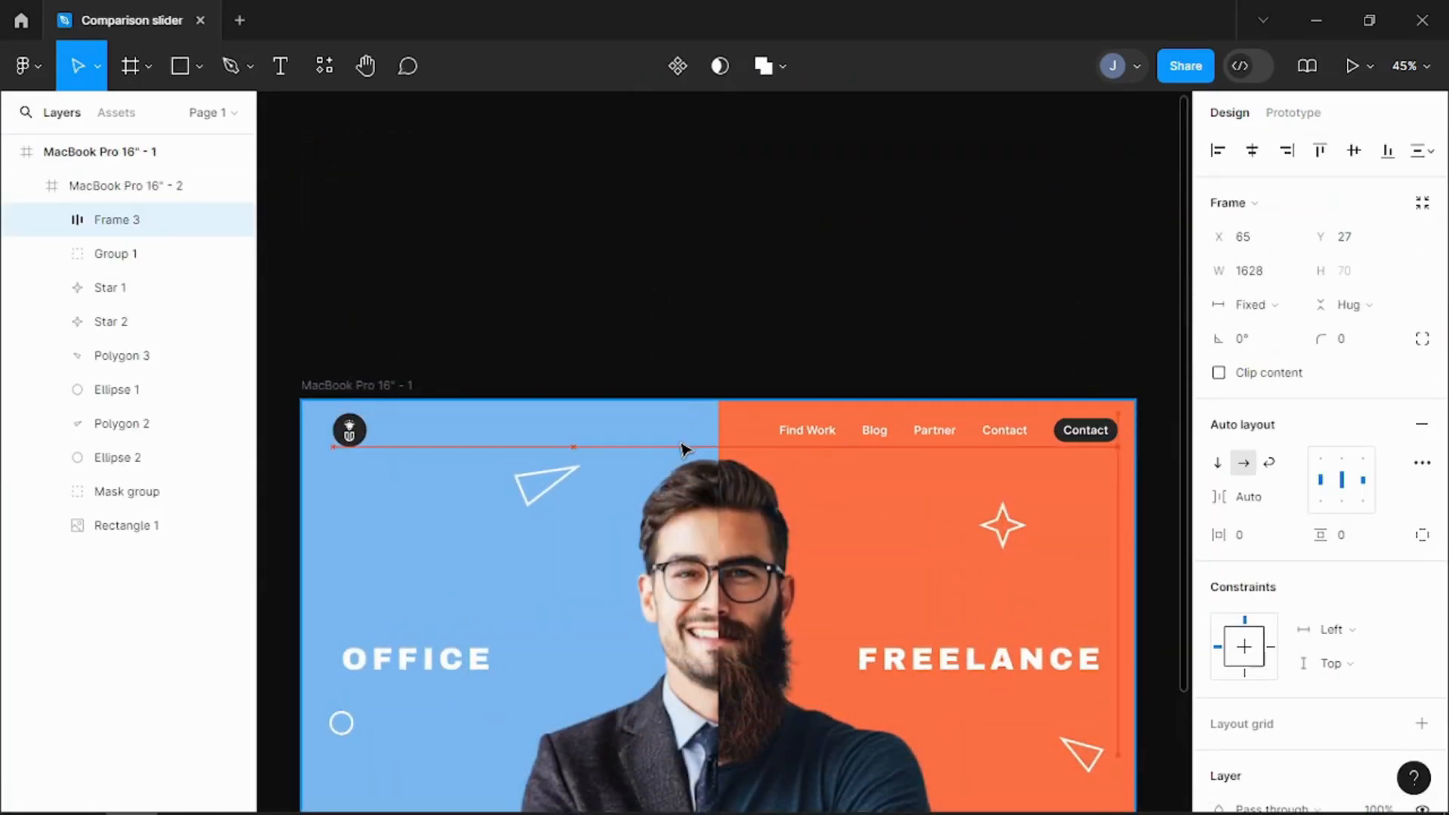
pyautogui.click(1253, 160)
pyautogui.scroll(-3, 948, 261)
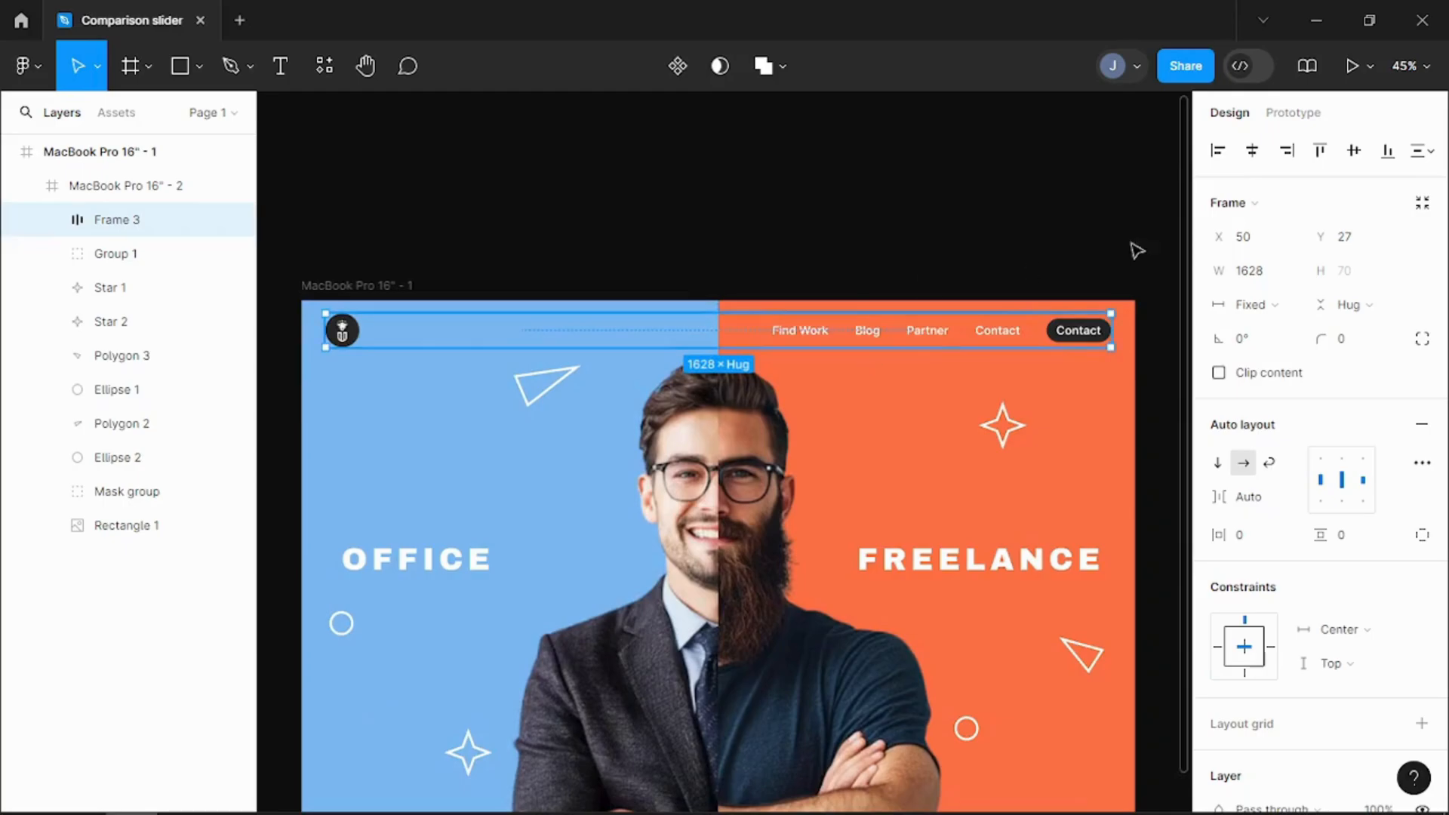
pyautogui.click(1374, 237)
pyautogui.write('30')
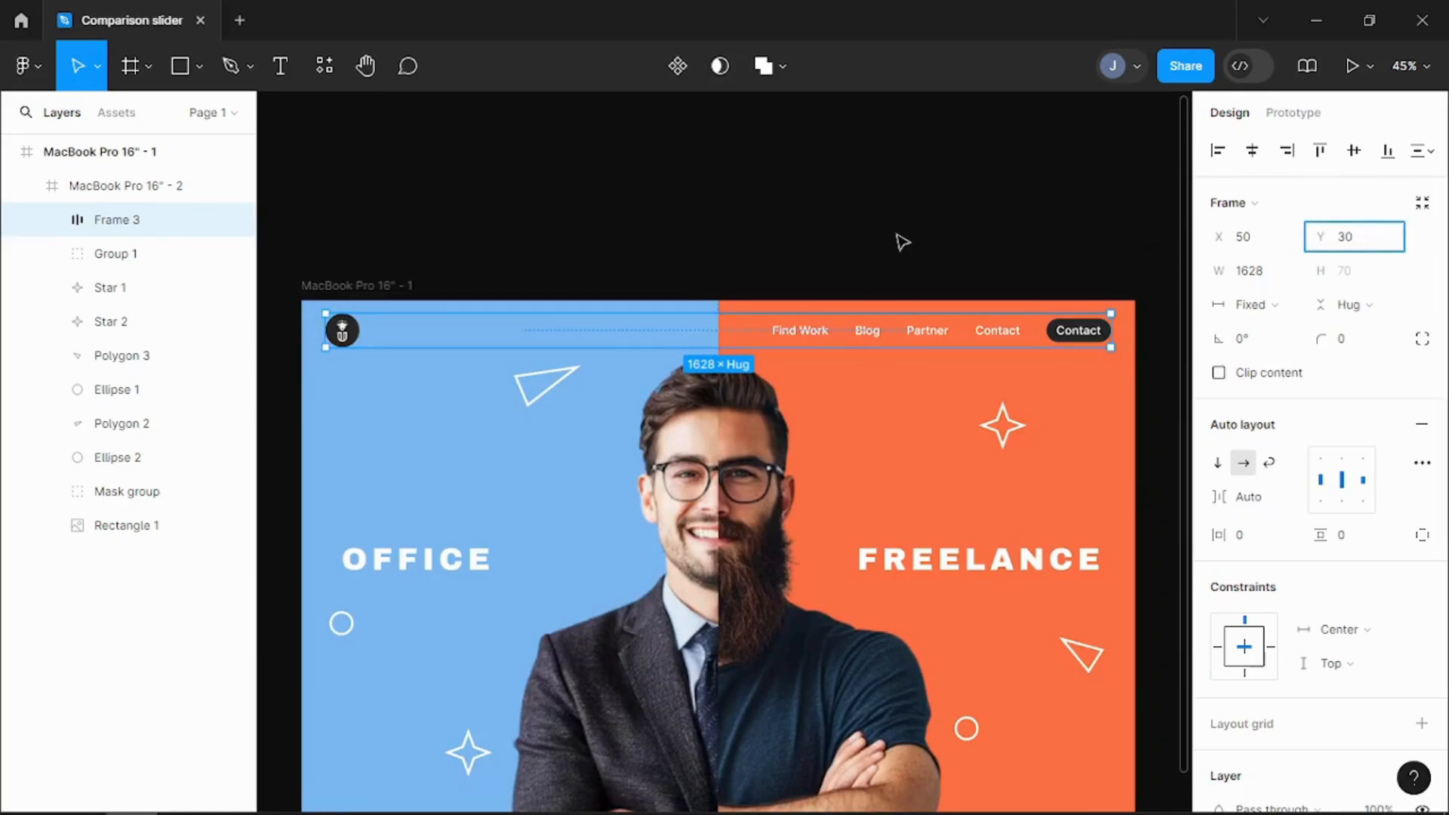
pyautogui.click(898, 235)
# Step: Add a rectangle near the border between both halves and size it to 5 × 1117 as a divider line
pyautogui.scroll(-1, 899, 235)
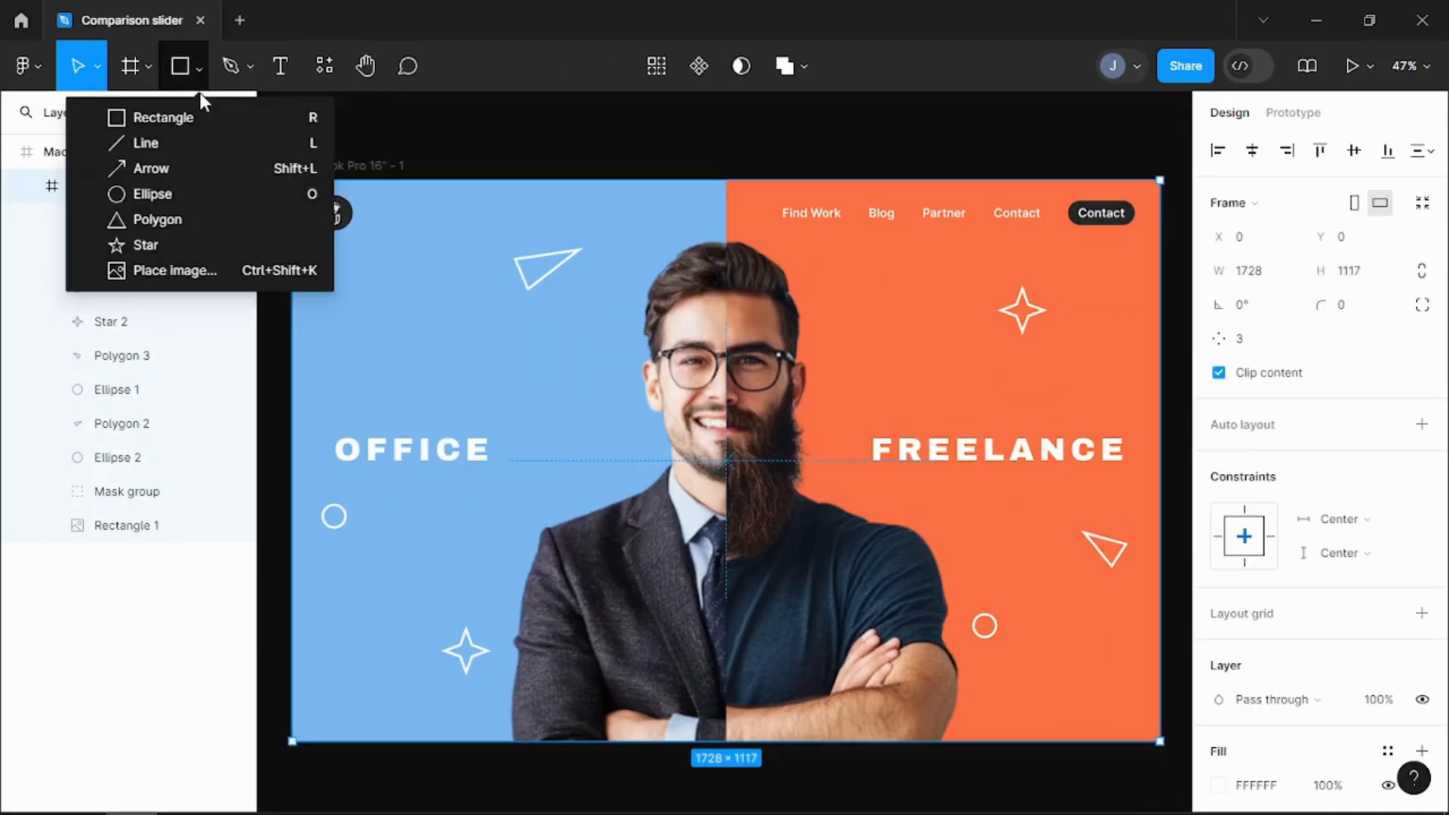
pyautogui.click(163, 117)
pyautogui.click(731, 194)
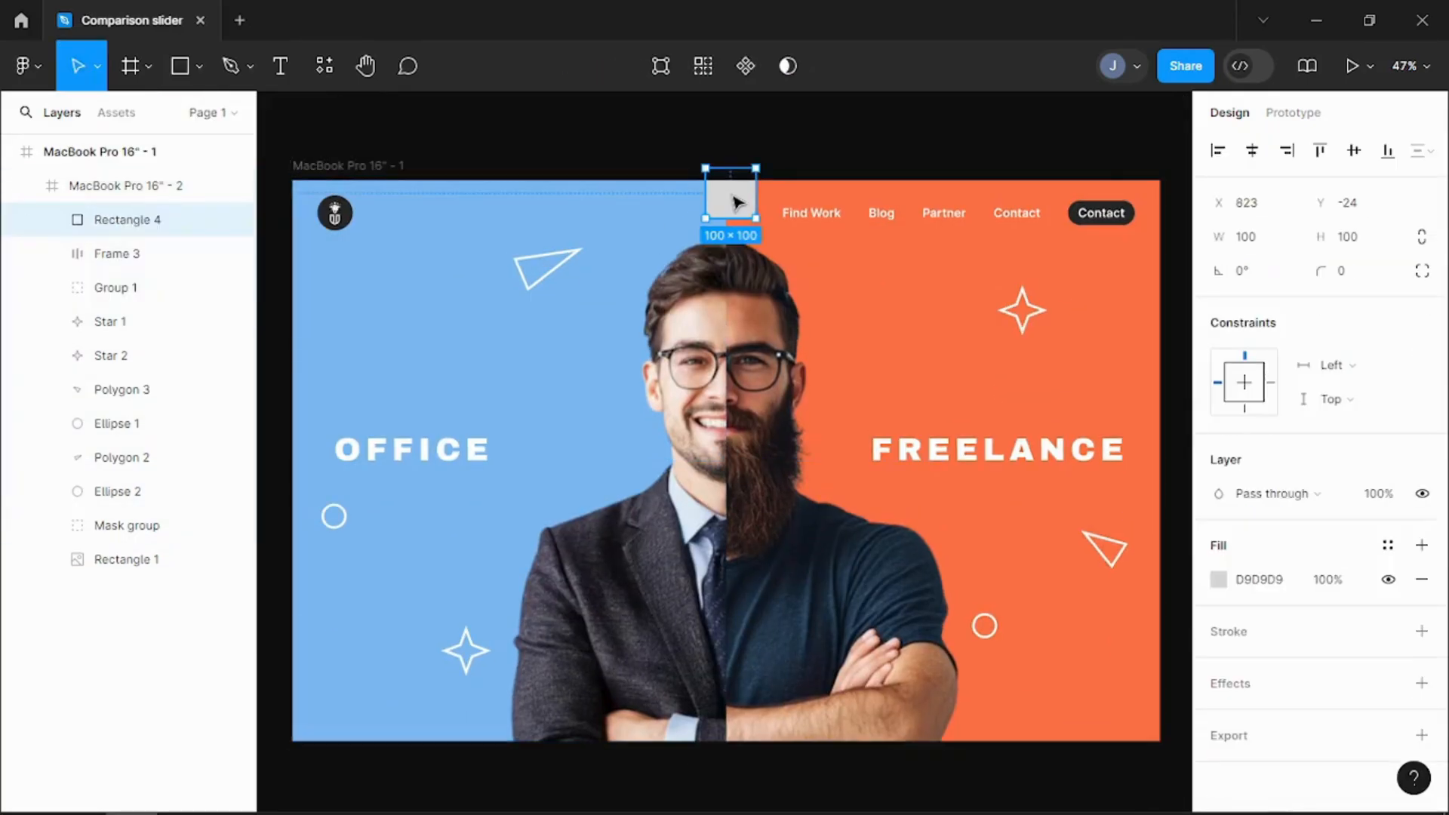
pyautogui.click(1342, 240)
pyautogui.write('1117')
pyautogui.click(921, 156)
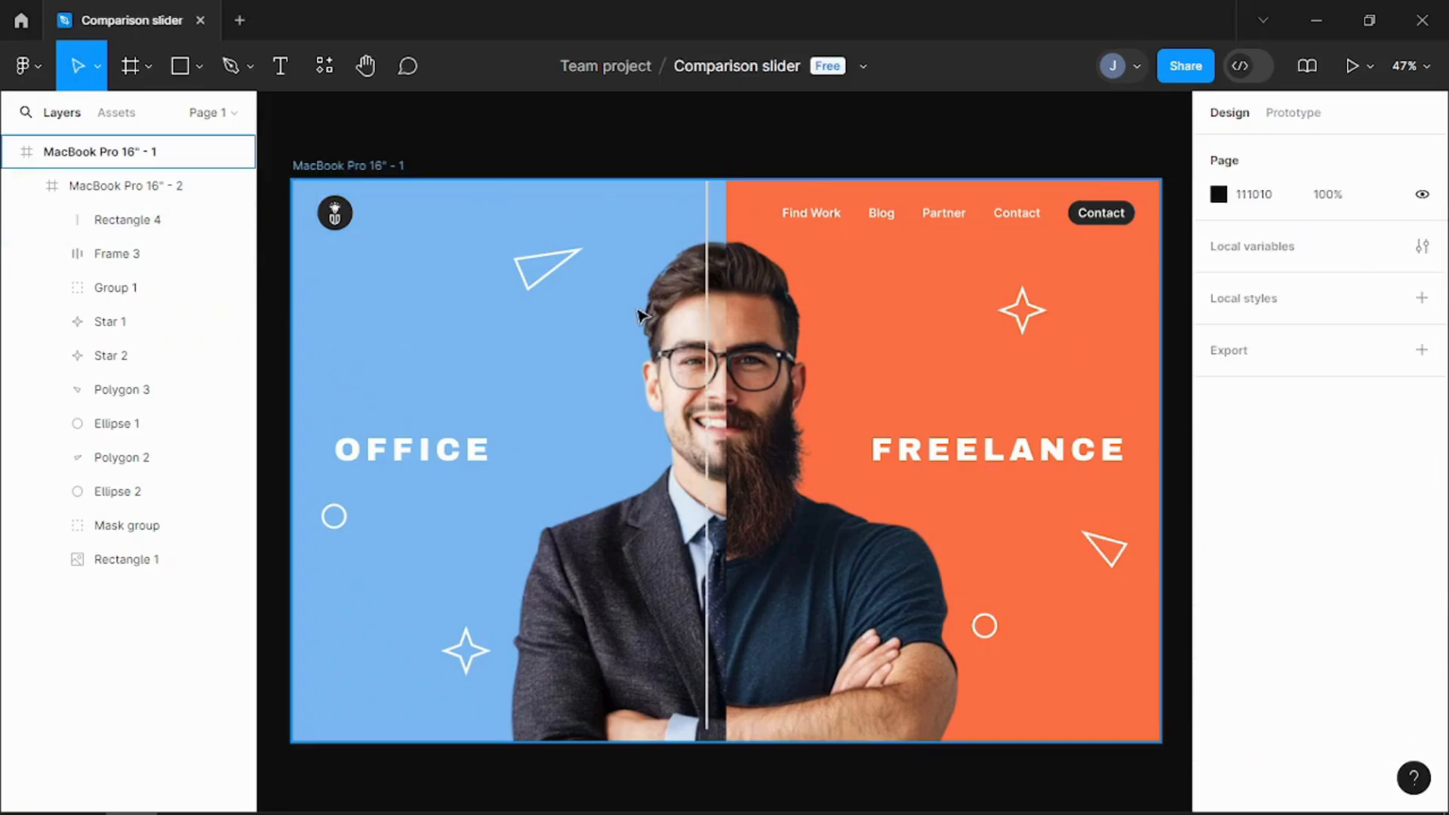
# Step: Move the divider line onto the border between the two halves and fill it with white FFFFFF
pyautogui.click(715, 314)
pyautogui.click(45, 218)
pyautogui.moveTo(713, 256); pyautogui.dragTo(733, 256)
pyautogui.click(1218, 579)
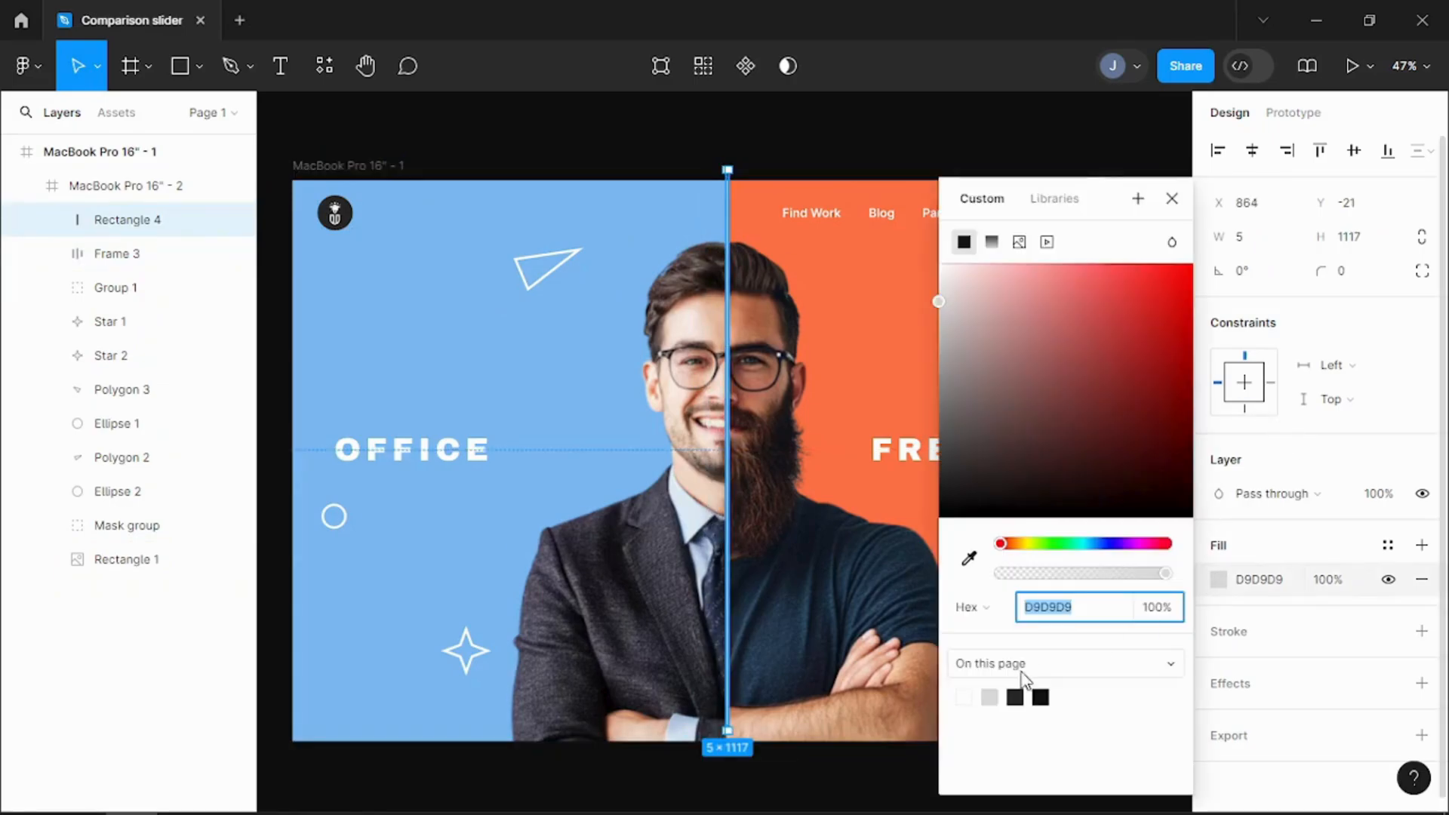
pyautogui.click(986, 696)
pyautogui.click(835, 780)
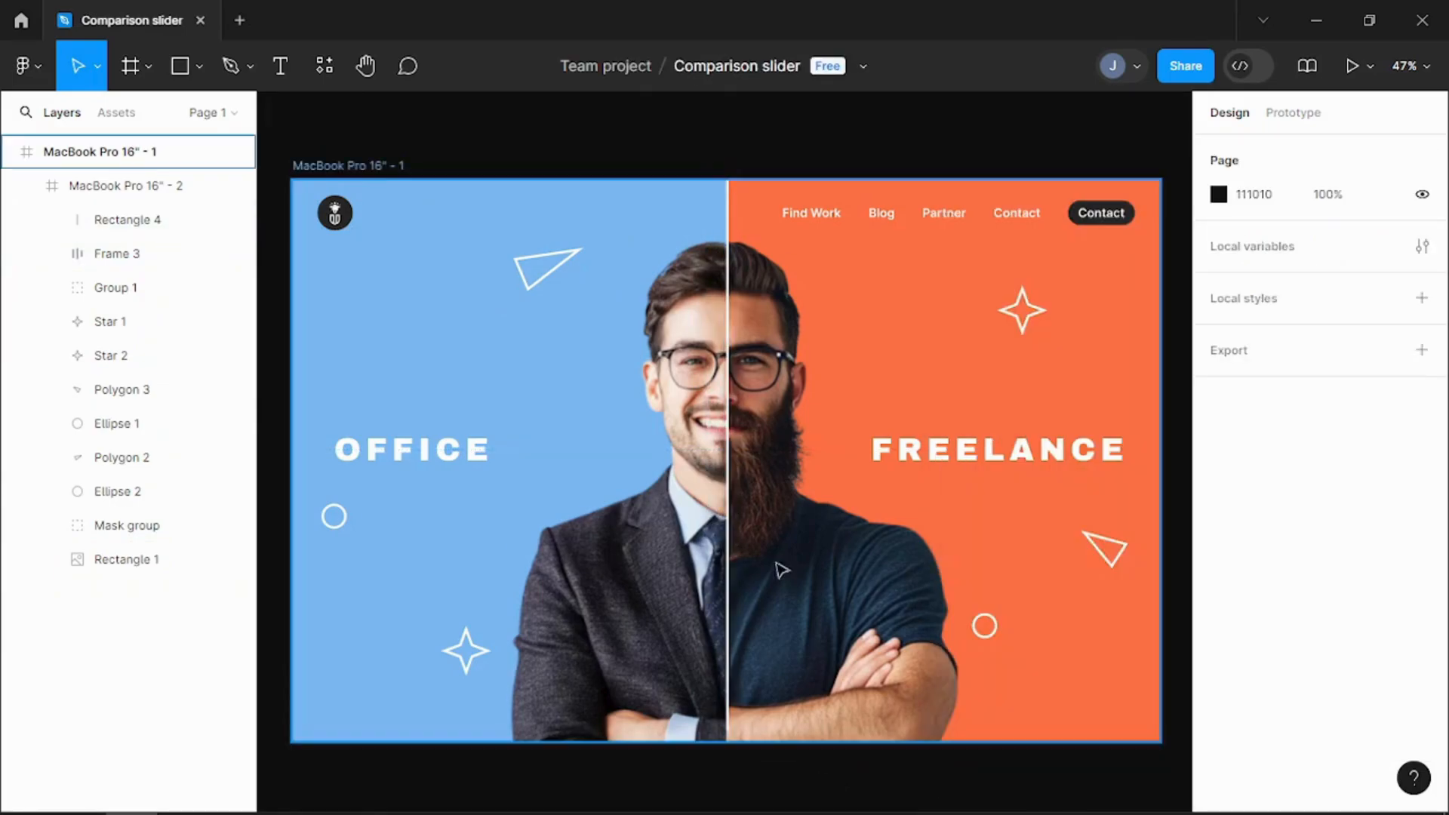
# Step: Centre the divider line horizontally and vertically in the frame
pyautogui.click(730, 453)
pyautogui.click(83, 222)
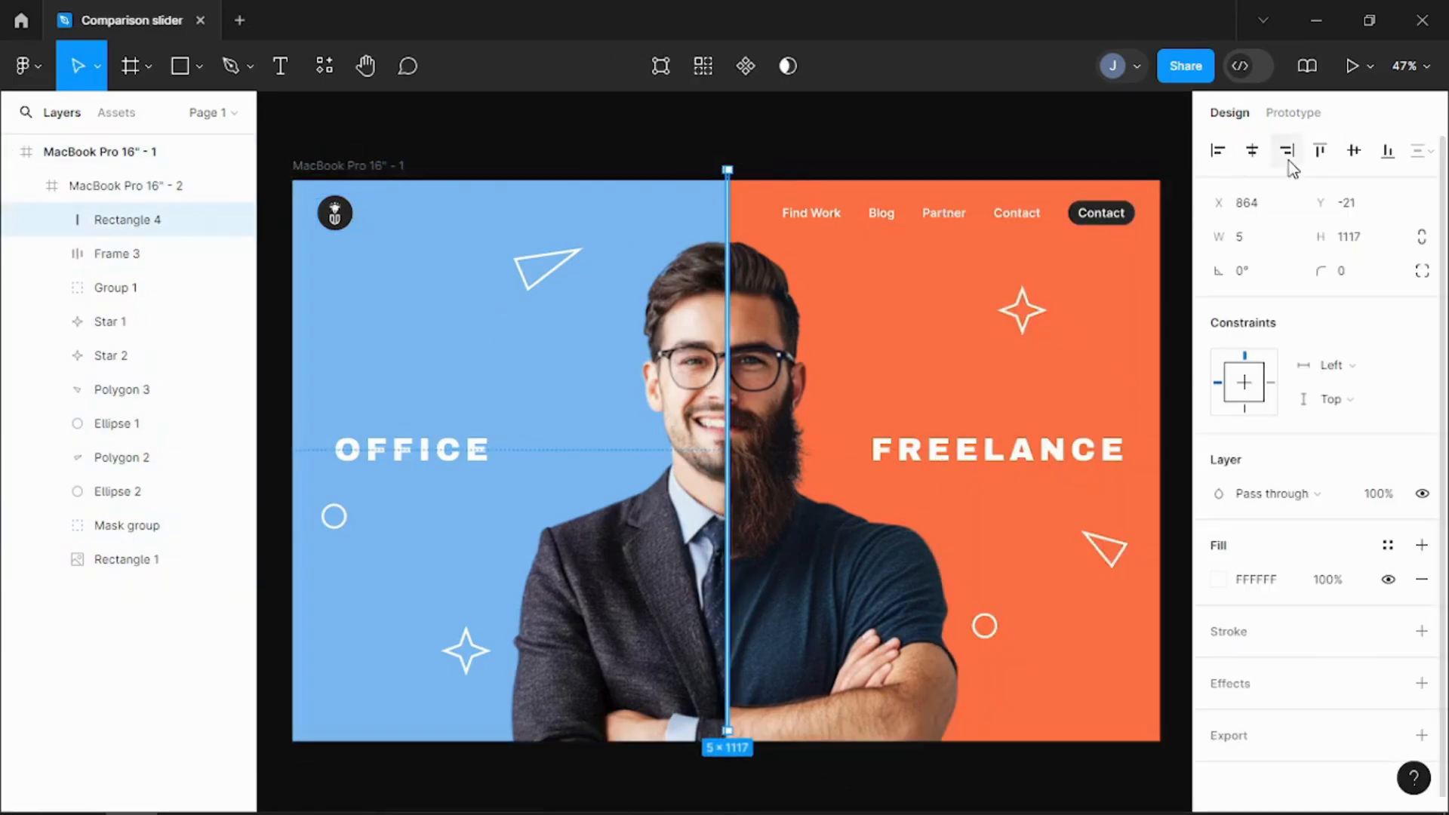
pyautogui.click(1250, 155)
pyautogui.click(1354, 151)
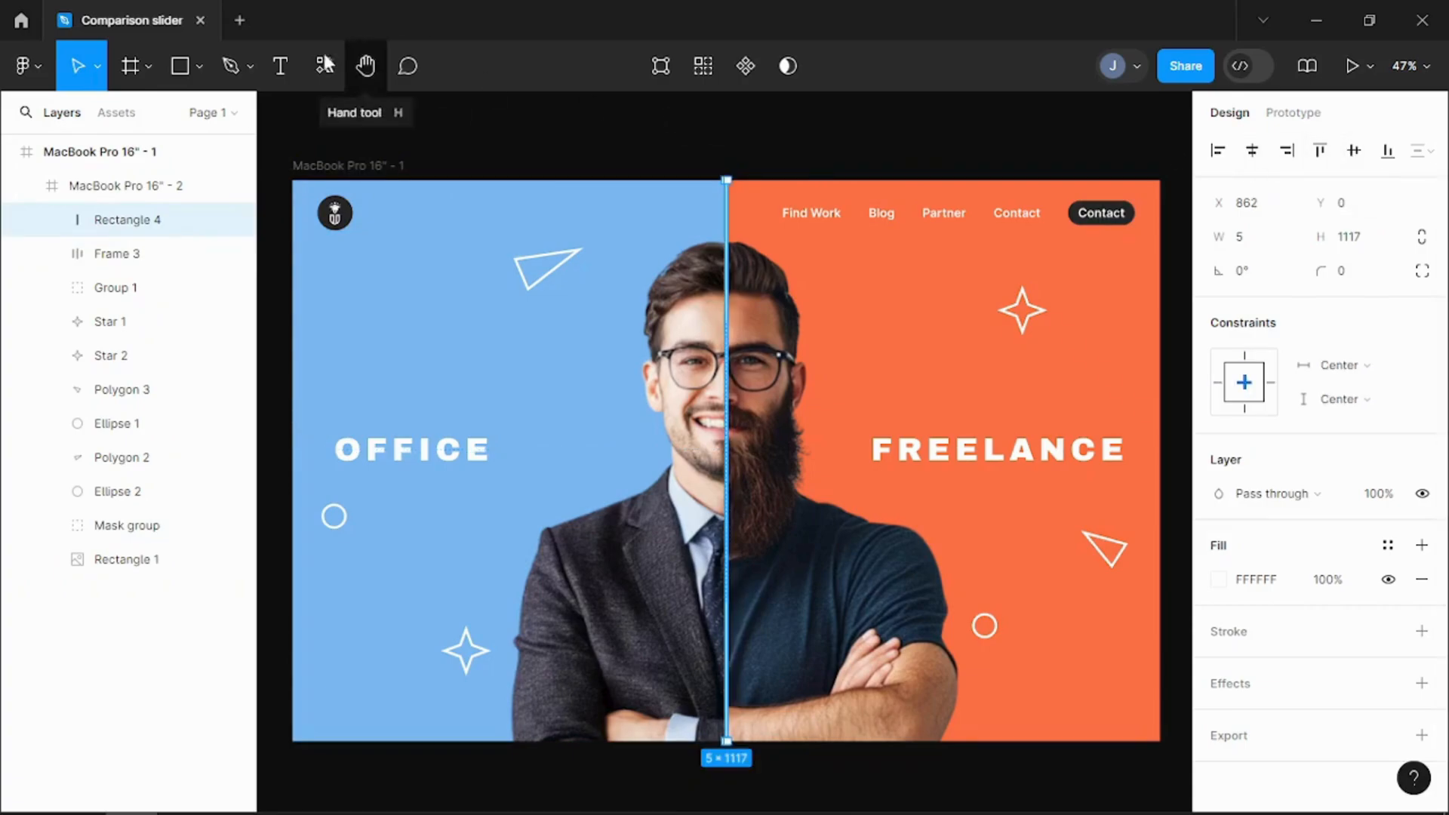
# Step: Add a circle on the divider line, size it to 25 × 25 and centre it horizontally and vertically in the frame
pyautogui.click(192, 64)
pyautogui.click(173, 190)
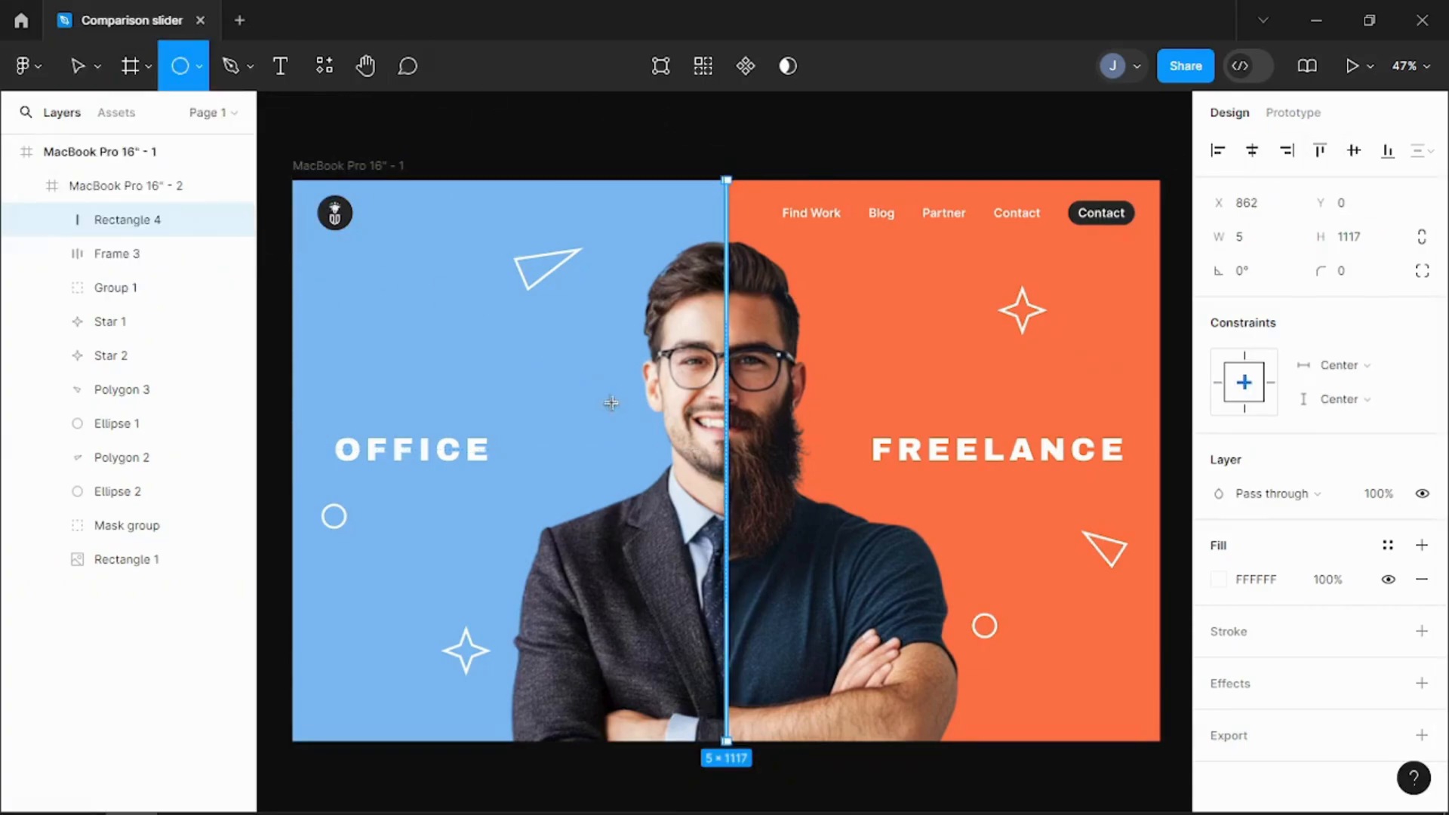
pyautogui.click(721, 447)
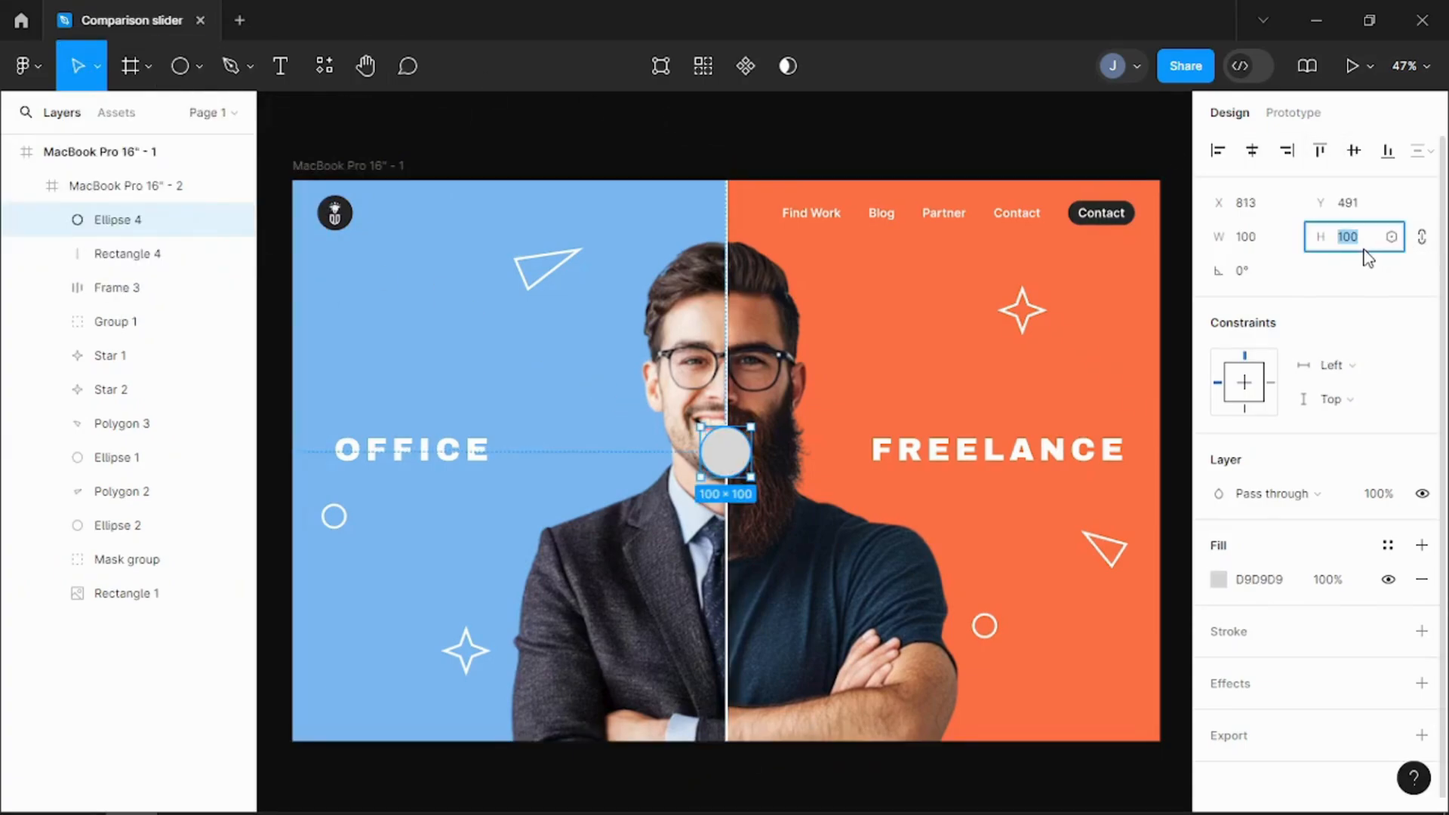
pyautogui.click(1363, 249)
pyautogui.write('25')
pyautogui.click(1266, 159)
pyautogui.click(1355, 151)
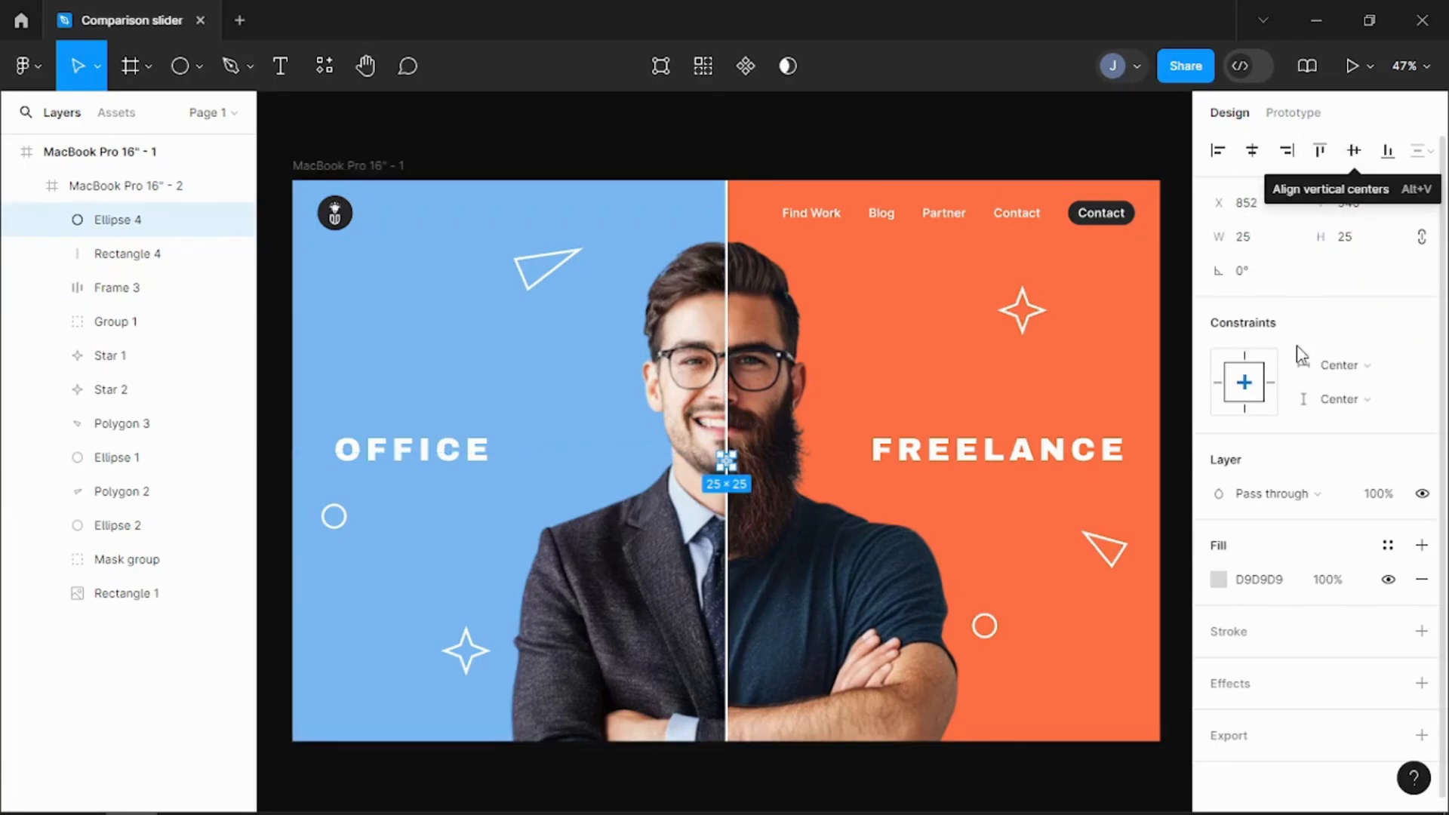
# Step: Fill the divider's circle handle with white FFFFFF
pyautogui.click(1217, 580)
pyautogui.click(965, 696)
pyautogui.click(879, 615)
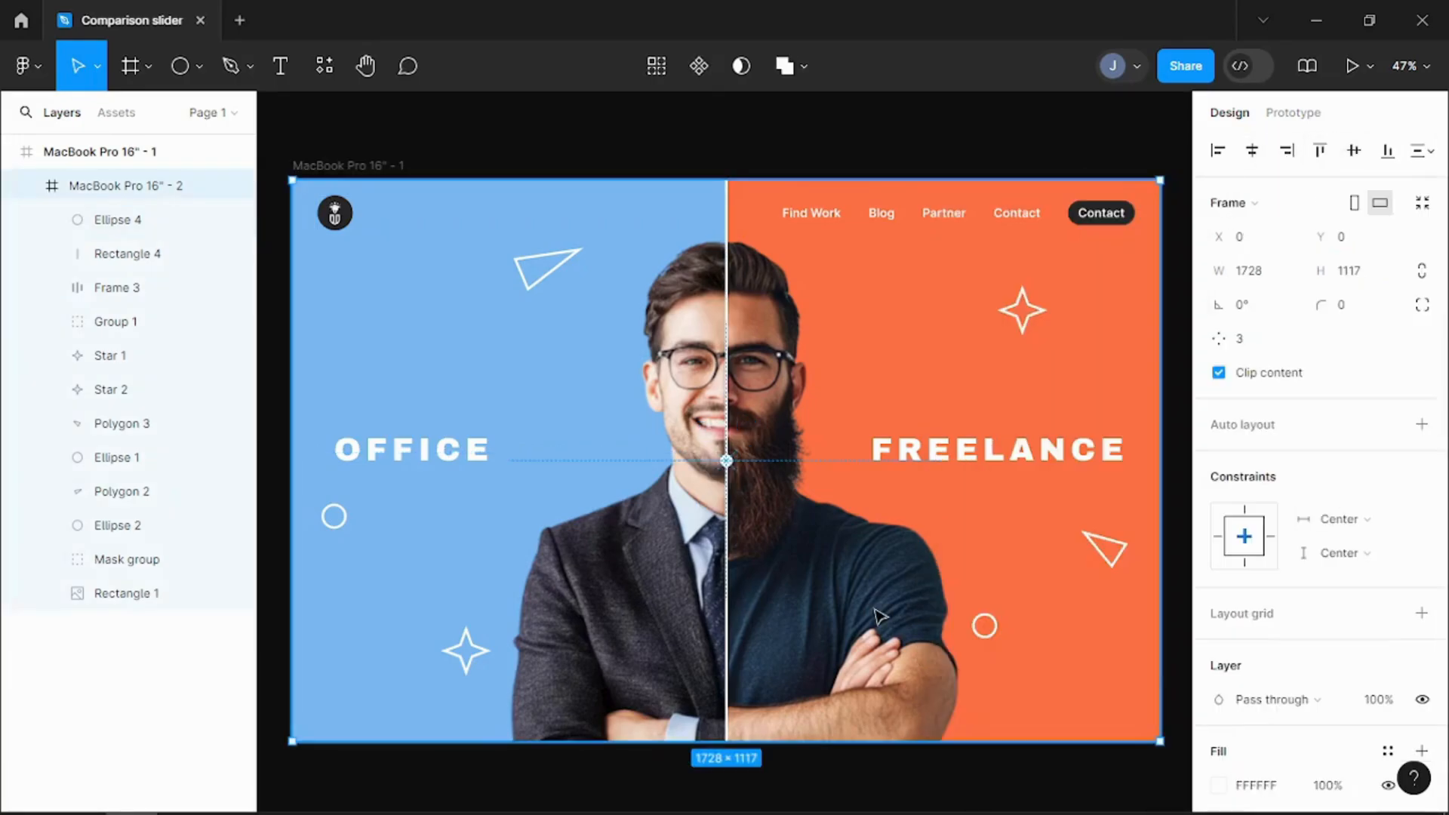
# Step: Resize the circle handle to 45 × 45 and recentre it horizontally and vertically in the frame
pyautogui.click(113, 219)
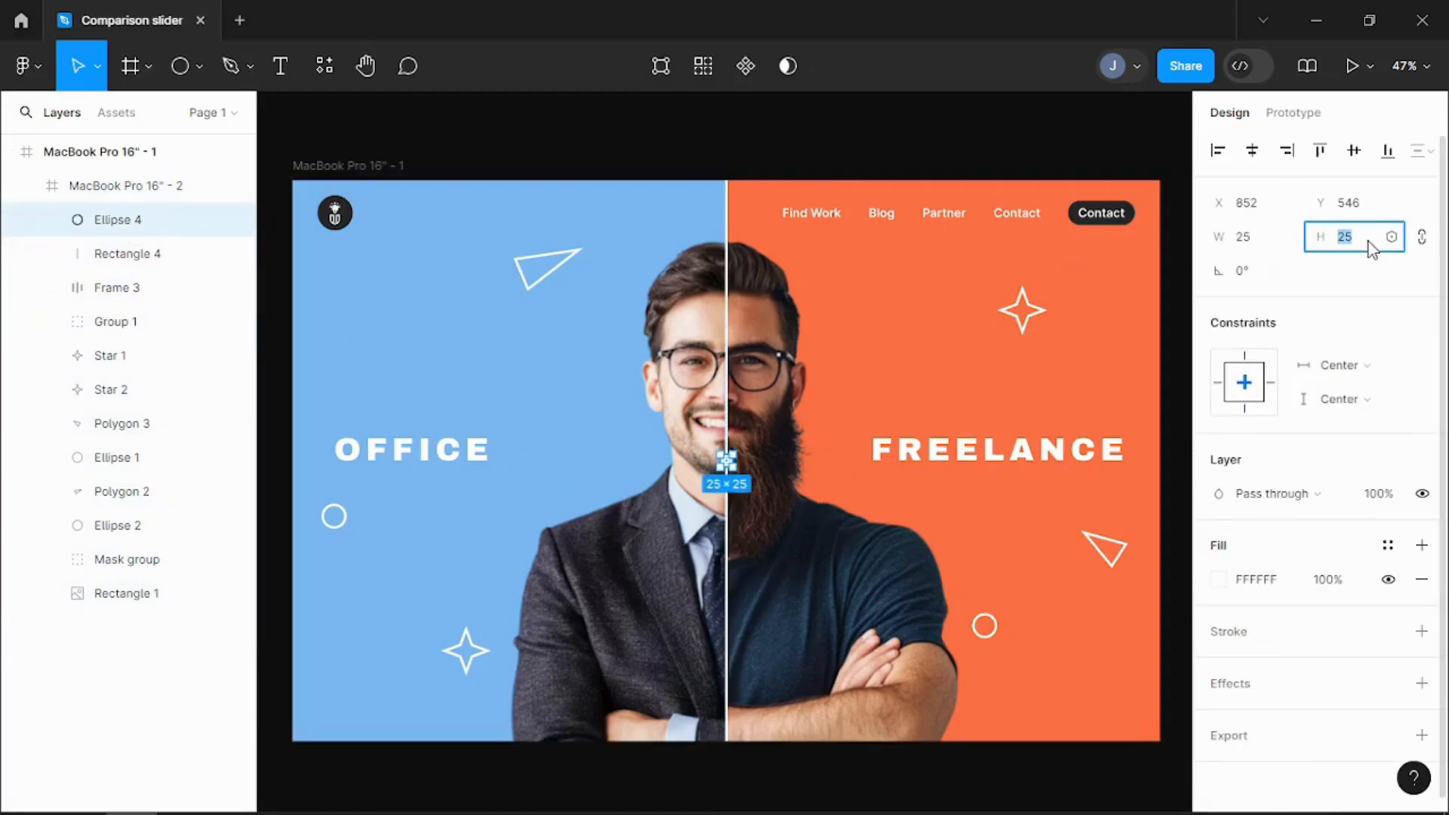
pyautogui.write('45')
pyautogui.click(1259, 154)
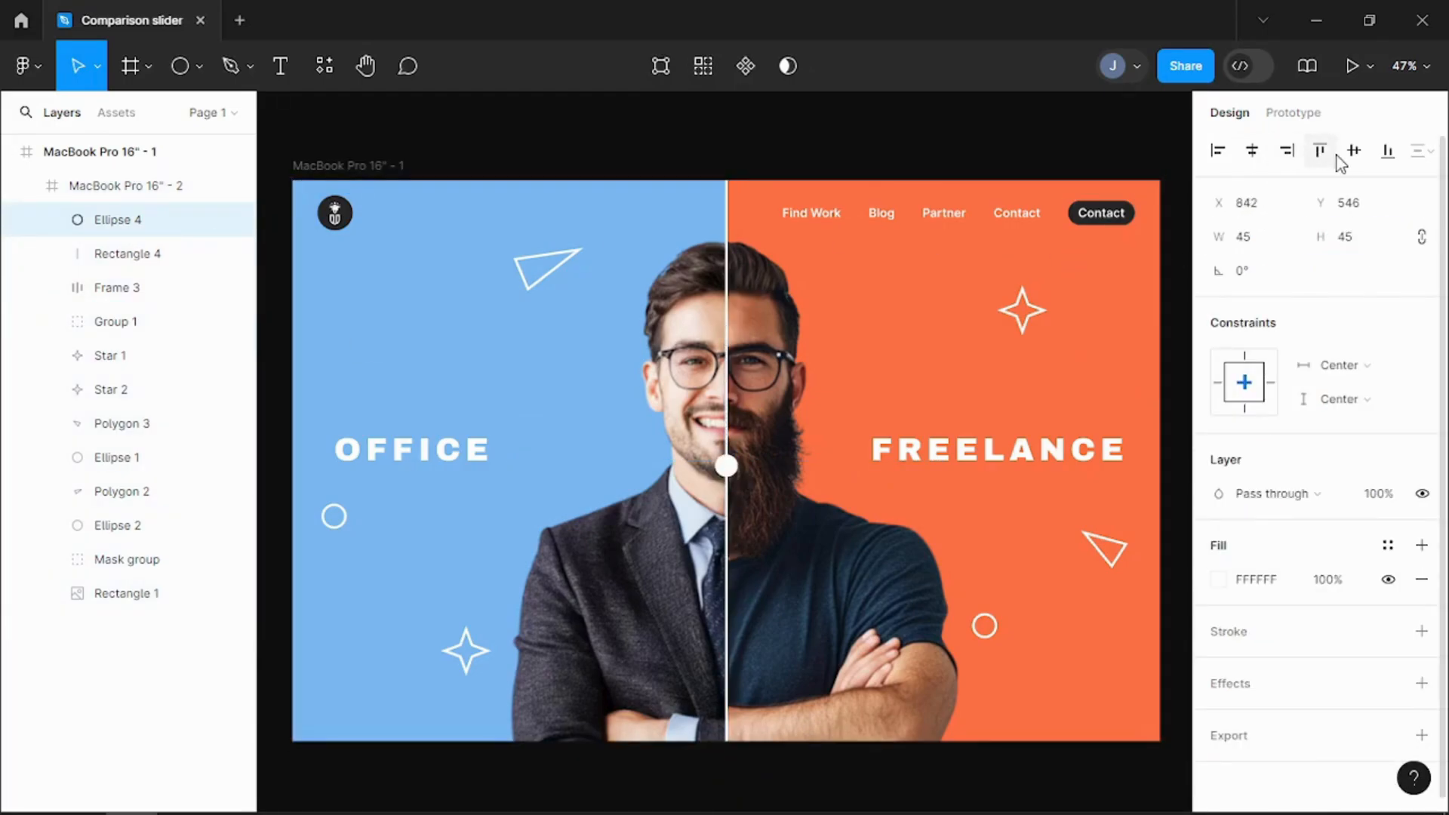
pyautogui.click(1355, 157)
pyautogui.click(1032, 570)
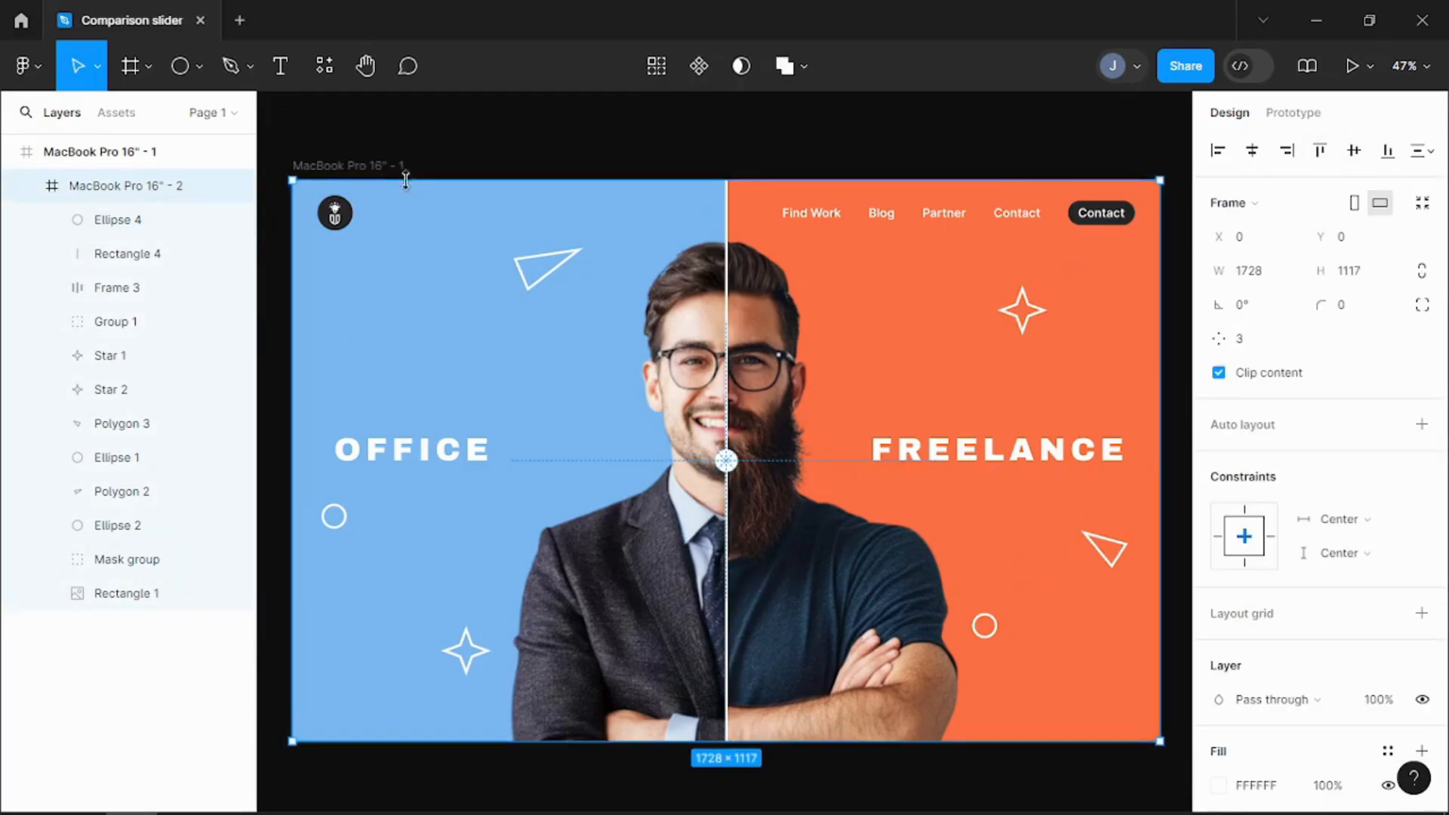
# Step: Group the circle handle with the divider line
pyautogui.click(114, 220)
pyautogui.keyDown('shift'); pyautogui.click(119, 255); pyautogui.keyUp('shift')
pyautogui.hotkey('ctrl', 'g')
# Step: Group the six outline shapes: both triangles, both circles and both stars
pyautogui.click(528, 265)
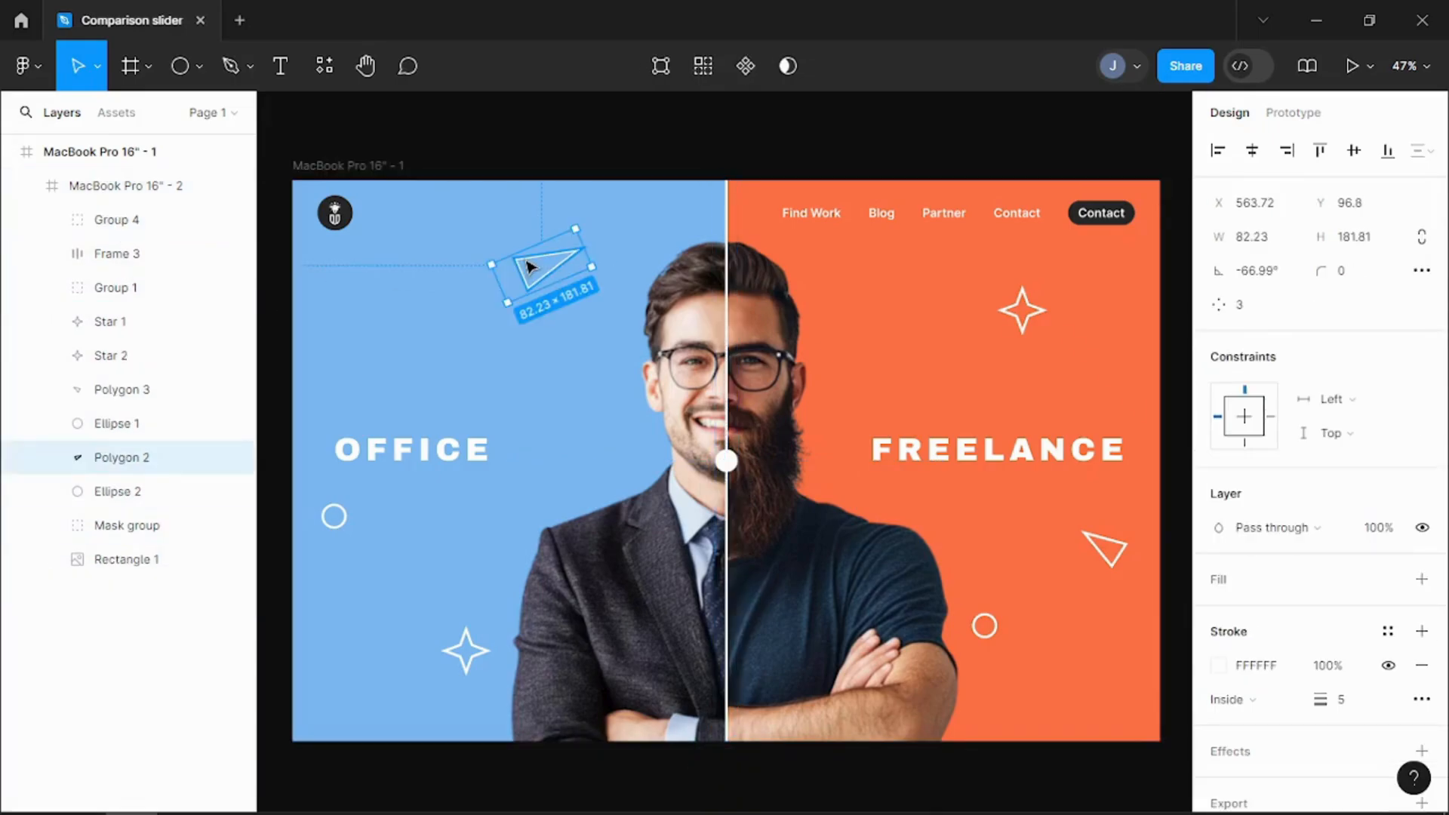
pyautogui.keyDown('shift'); pyautogui.click(334, 520); pyautogui.keyUp('shift')
pyautogui.keyDown('shift'); pyautogui.click(466, 647); pyautogui.keyUp('shift')
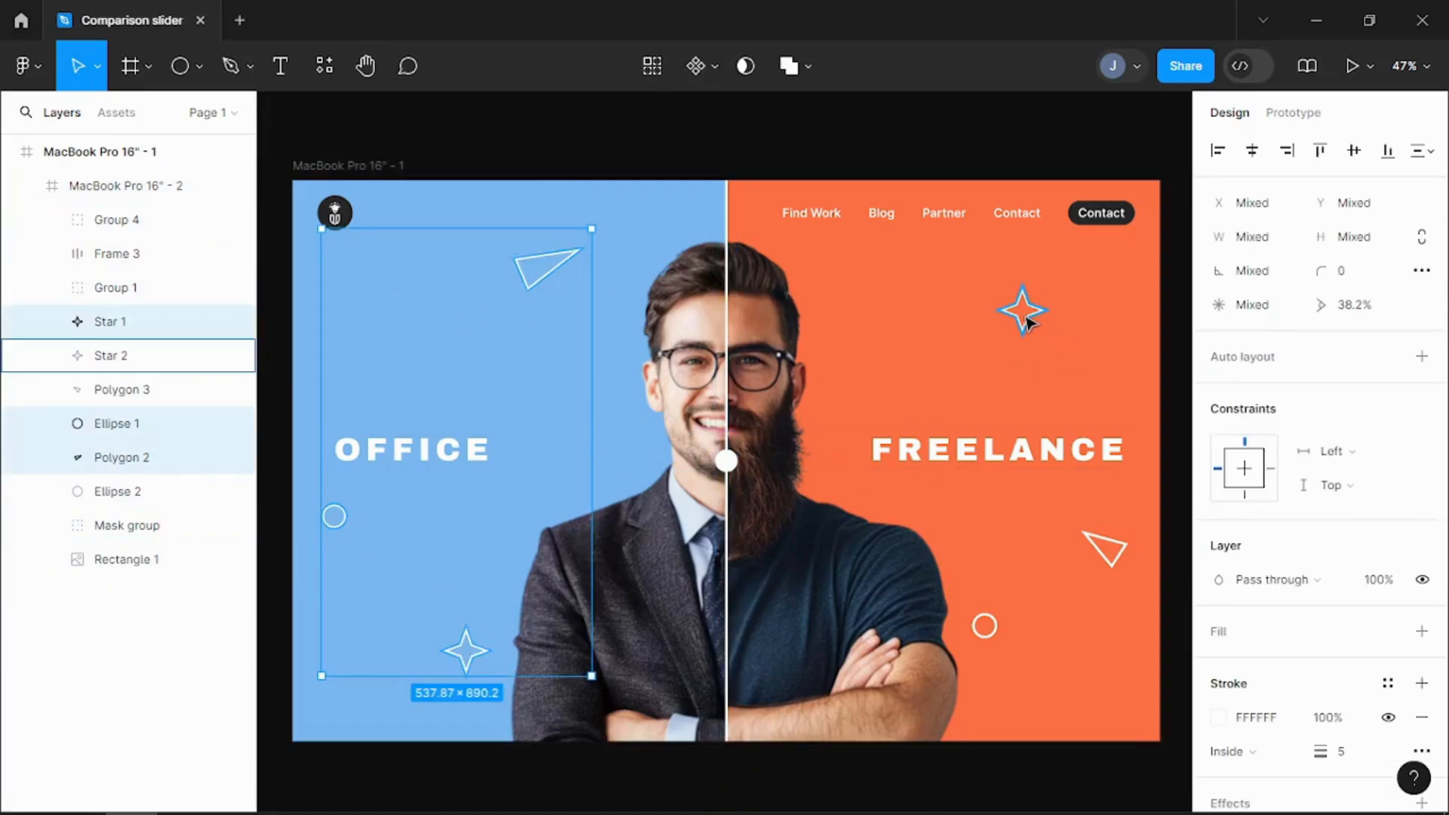
pyautogui.keyDown('shift'); pyautogui.click(1023, 313); pyautogui.keyUp('shift')
pyautogui.keyDown('shift'); pyautogui.click(1107, 547); pyautogui.keyUp('shift')
pyautogui.keyDown('shift'); pyautogui.click(981, 629); pyautogui.keyUp('shift')
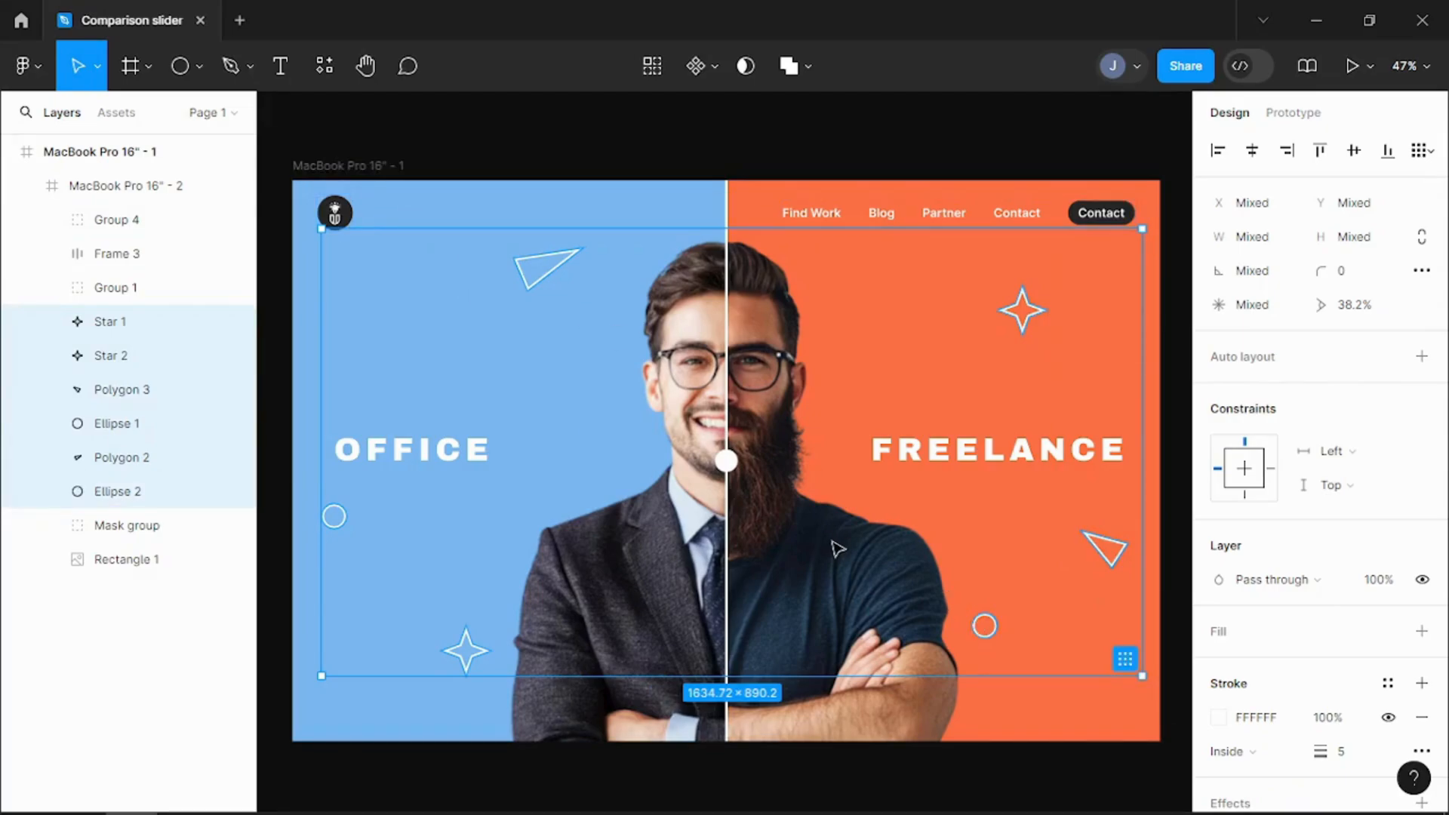
pyautogui.hotkey('ctrl', 'g')
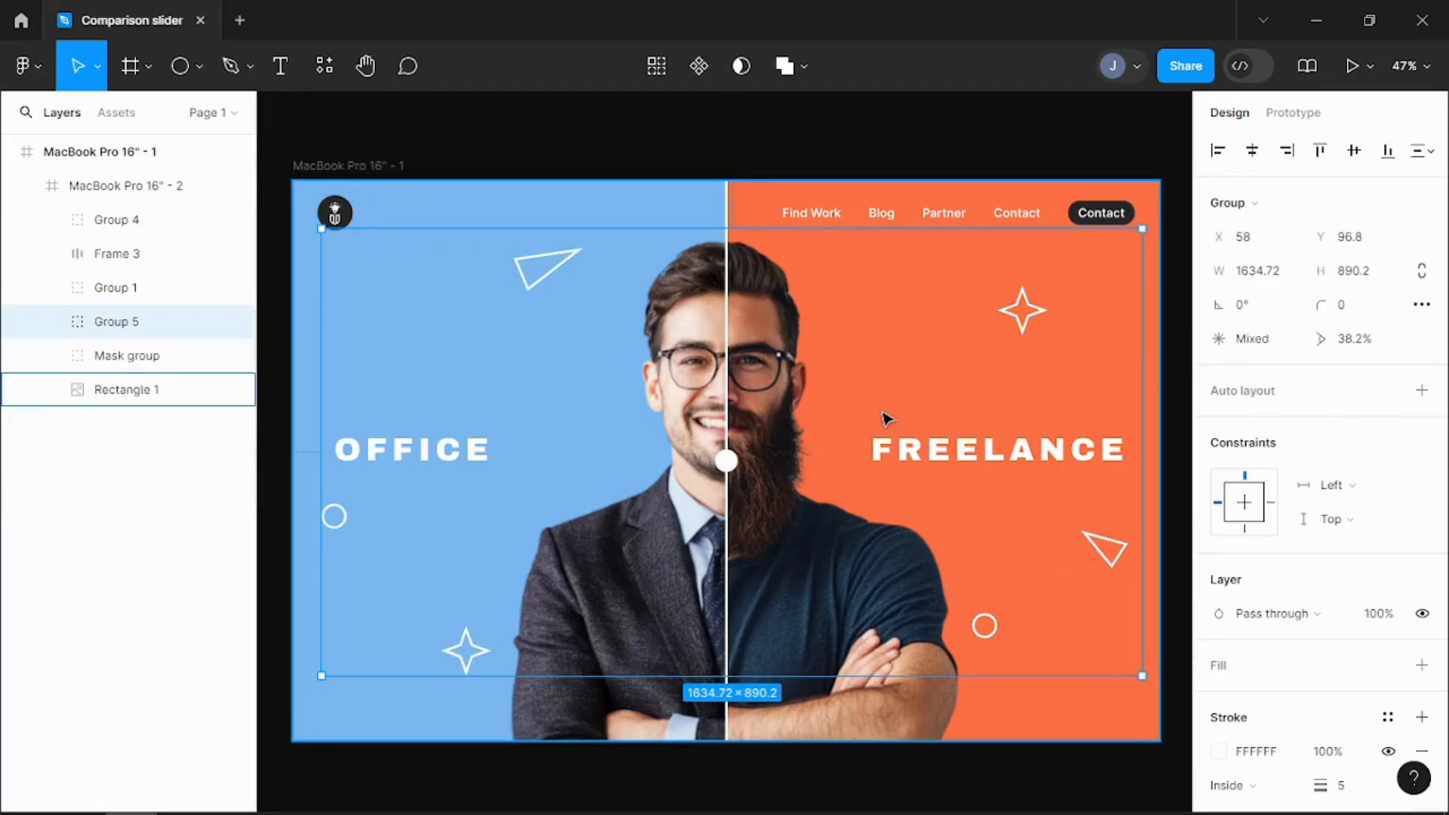
# Step: Duplicate the whole MacBook Pro 16" - 1 frame and place the copy below the original
pyautogui.hotkey('ctrl', 'f')
pyautogui.click(234, 111)
pyautogui.click(355, 166)
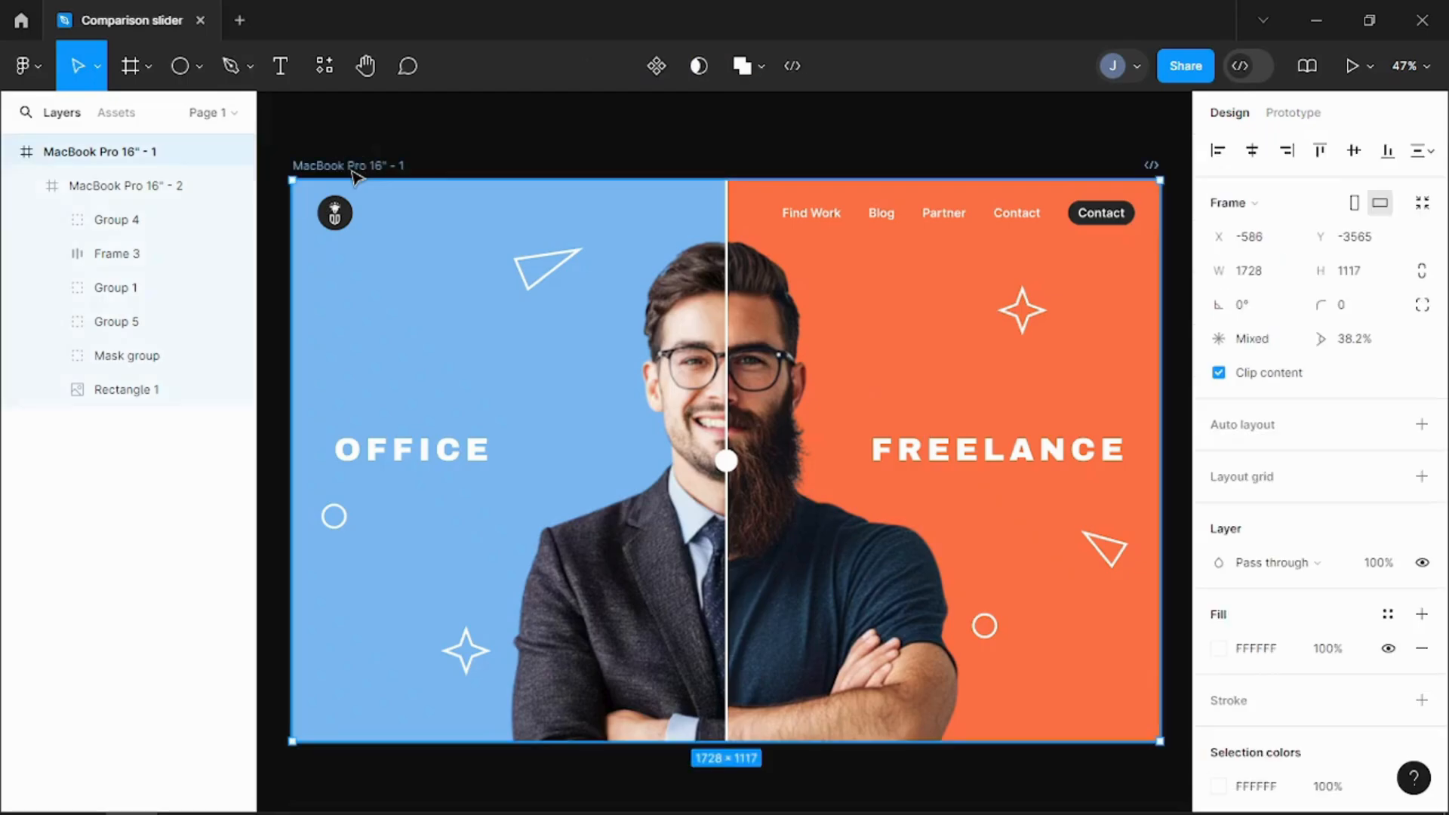
pyautogui.hotkey('ctrl', 'd')
pyautogui.moveTo(4, 771); pyautogui.dragTo(377, 767)
pyautogui.scroll(-4, 832, 616)
pyautogui.scroll(-2, 979, 647)
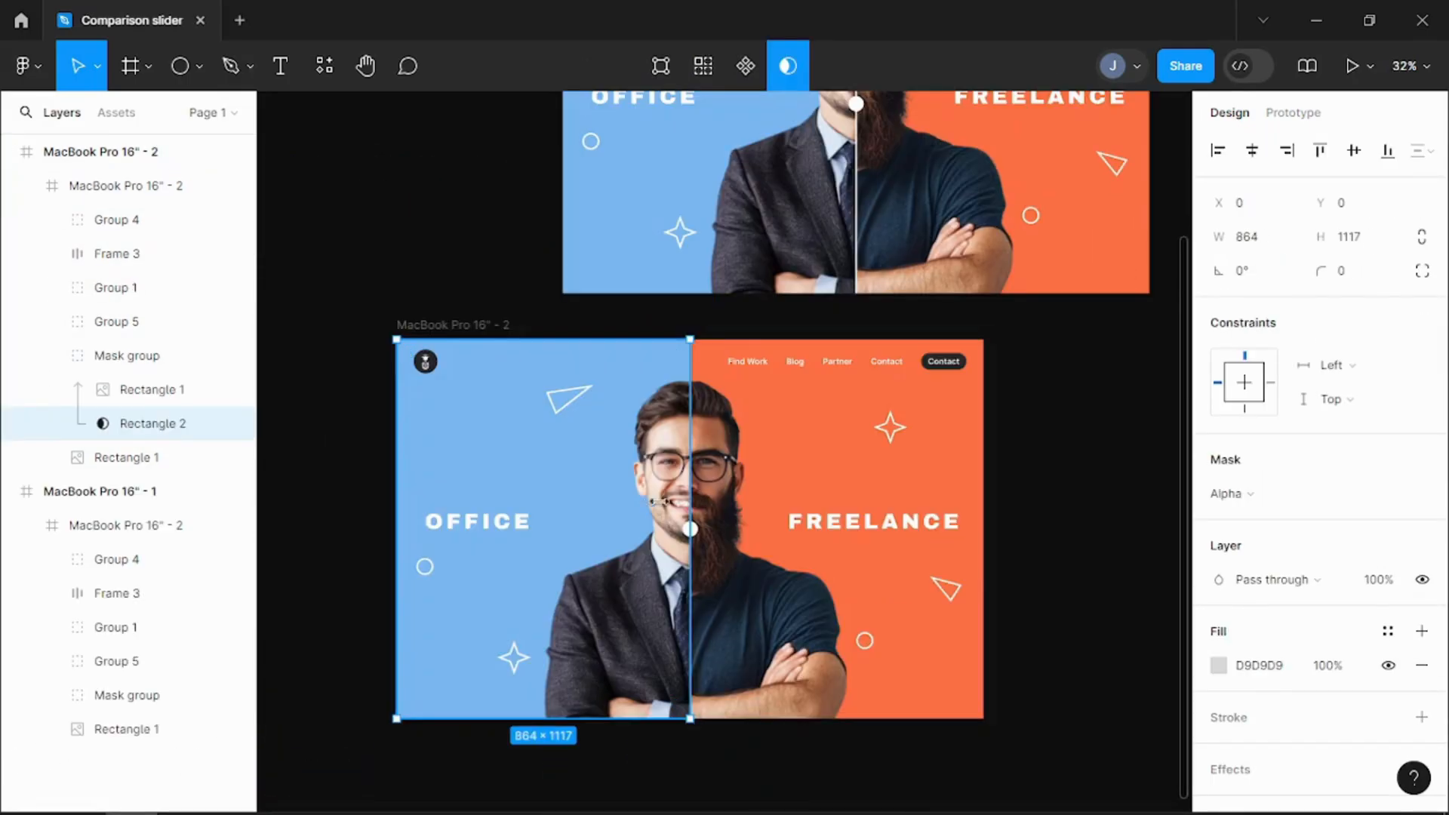
# Step: Narrow the office image's mask rectangle in the second frame to a width of 50 along the left edge
pyautogui.moveTo(690, 502); pyautogui.dragTo(425, 506)
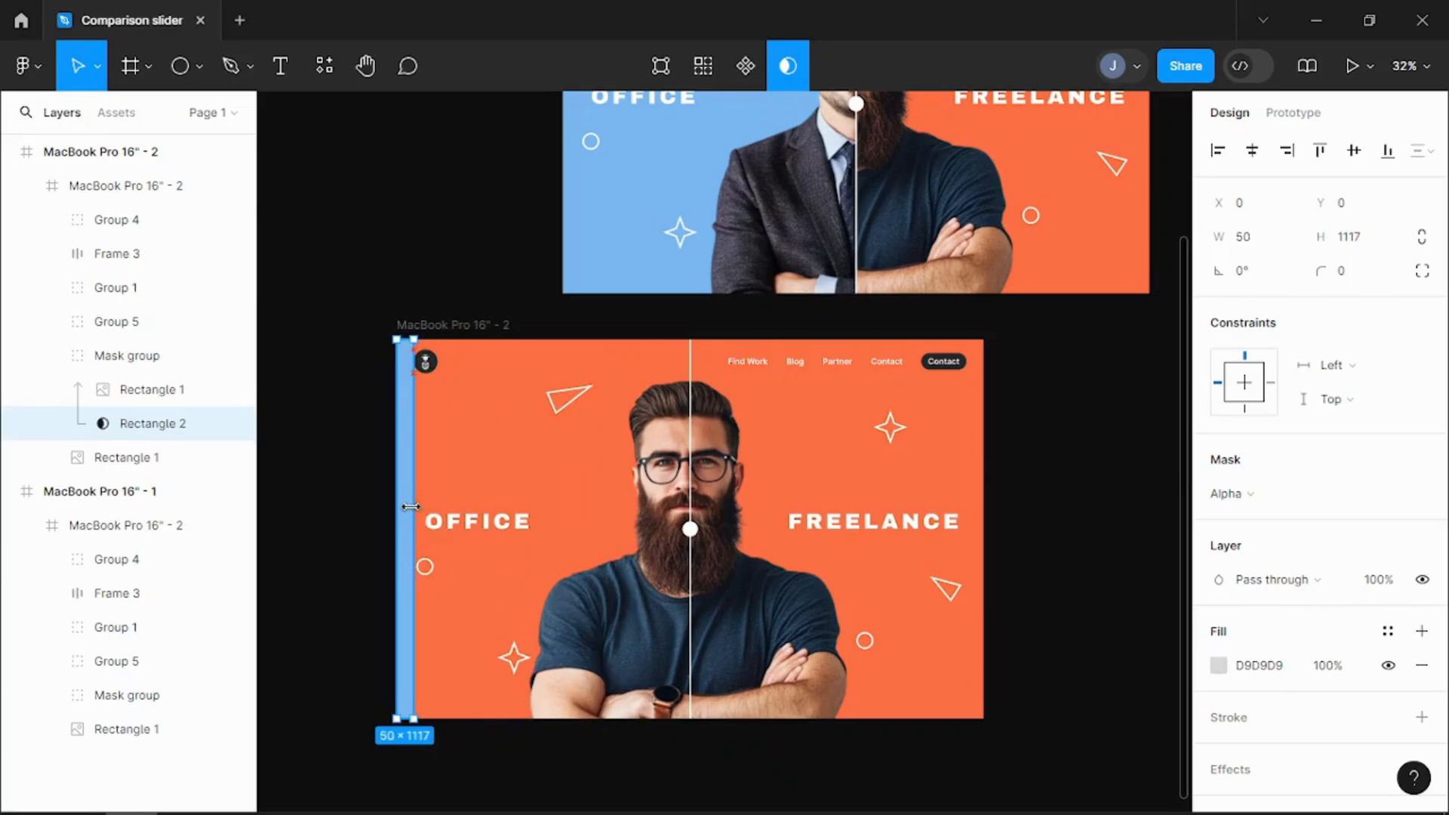
pyautogui.click(620, 515)
pyautogui.click(336, 388)
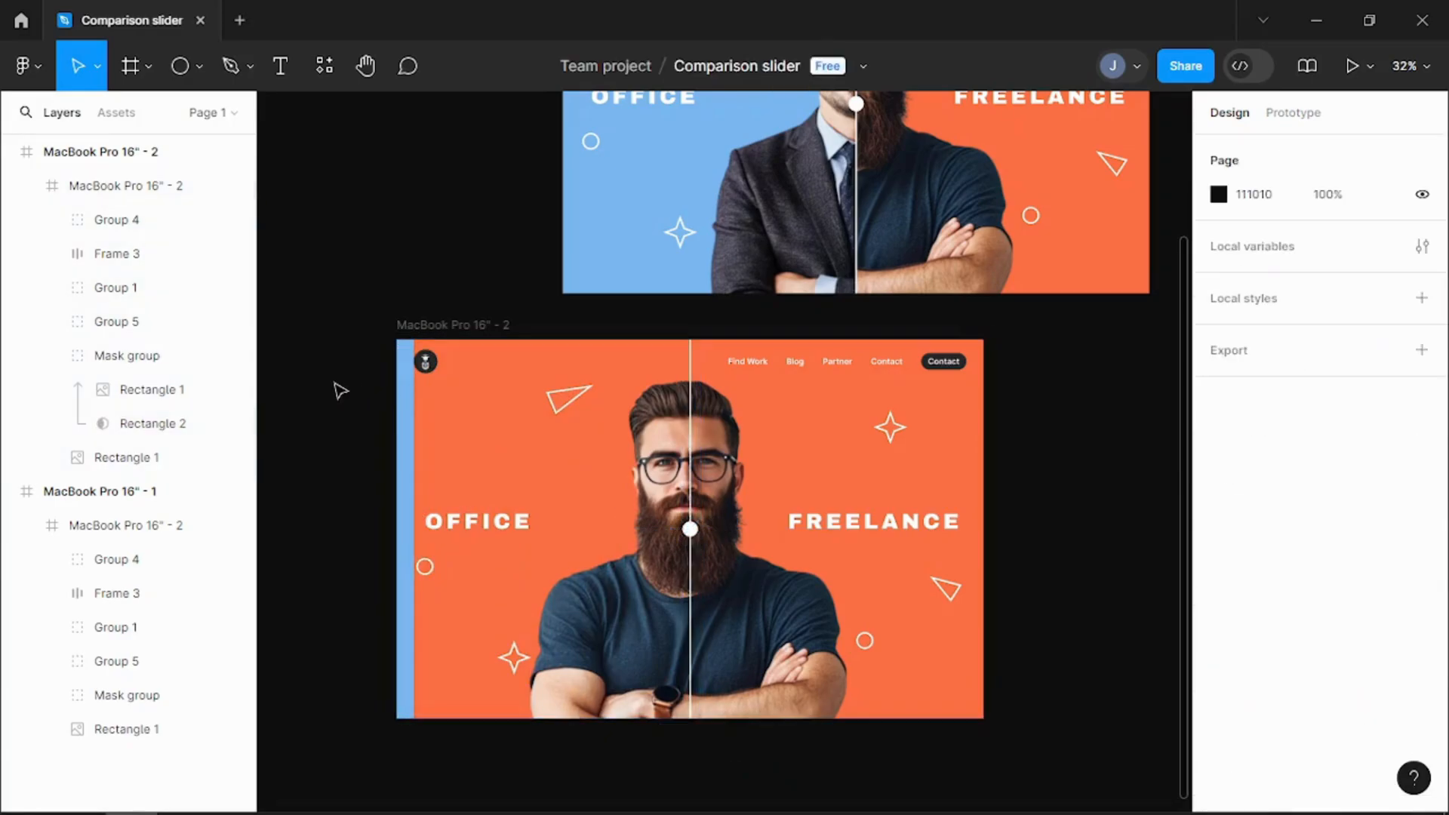
# Step: Move the second frame's divider group to X 25 so it sits on the narrowed mask's edge
pyautogui.click(690, 529)
pyautogui.moveTo(690, 529); pyautogui.dragTo(674, 530)
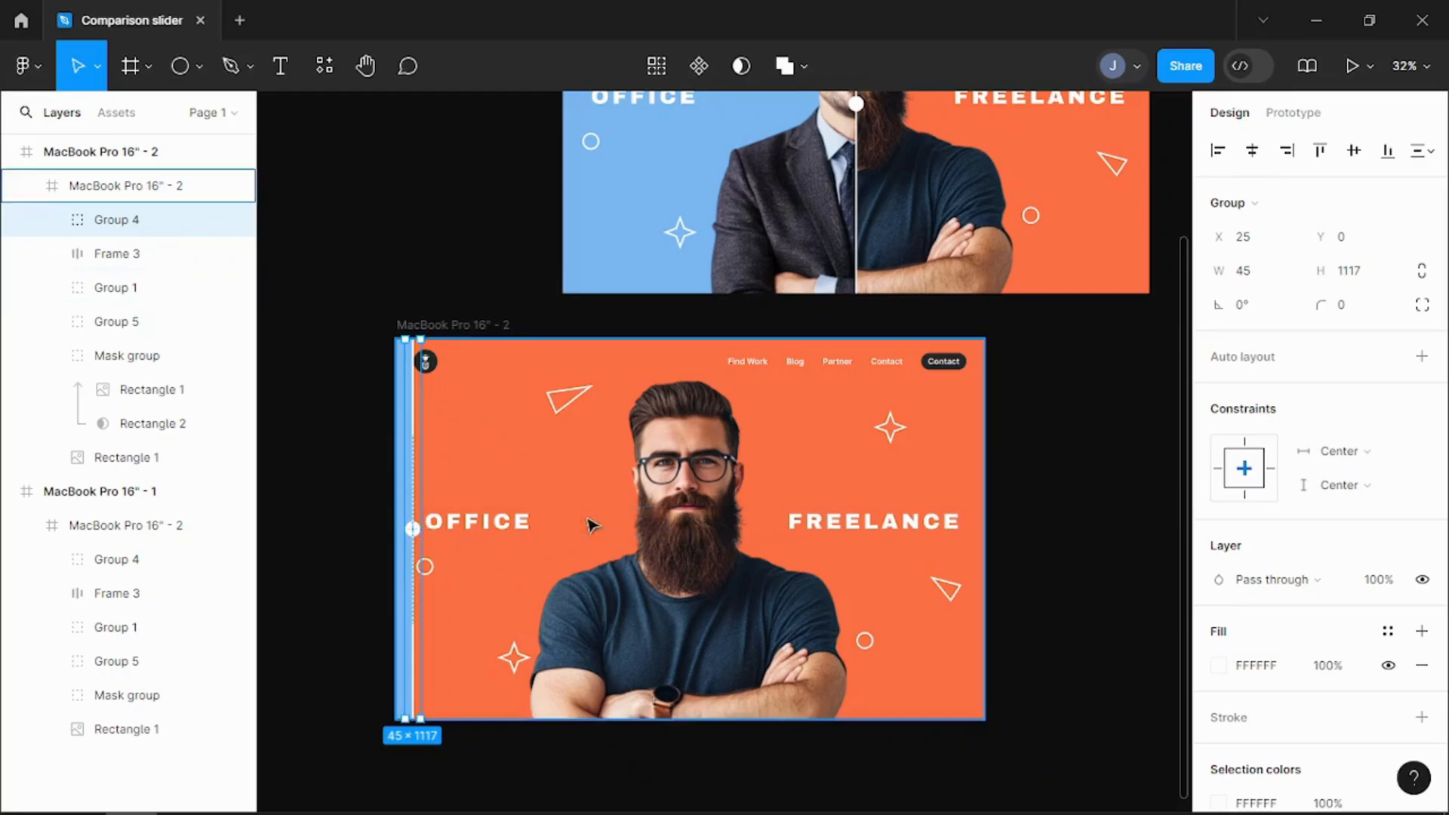
# Step: Duplicate the MacBook Pro 16" - 2 frame to create a third frame beside it
pyautogui.click(1087, 492)
pyautogui.click(446, 332)
pyautogui.hotkey('ctrl', 'd')
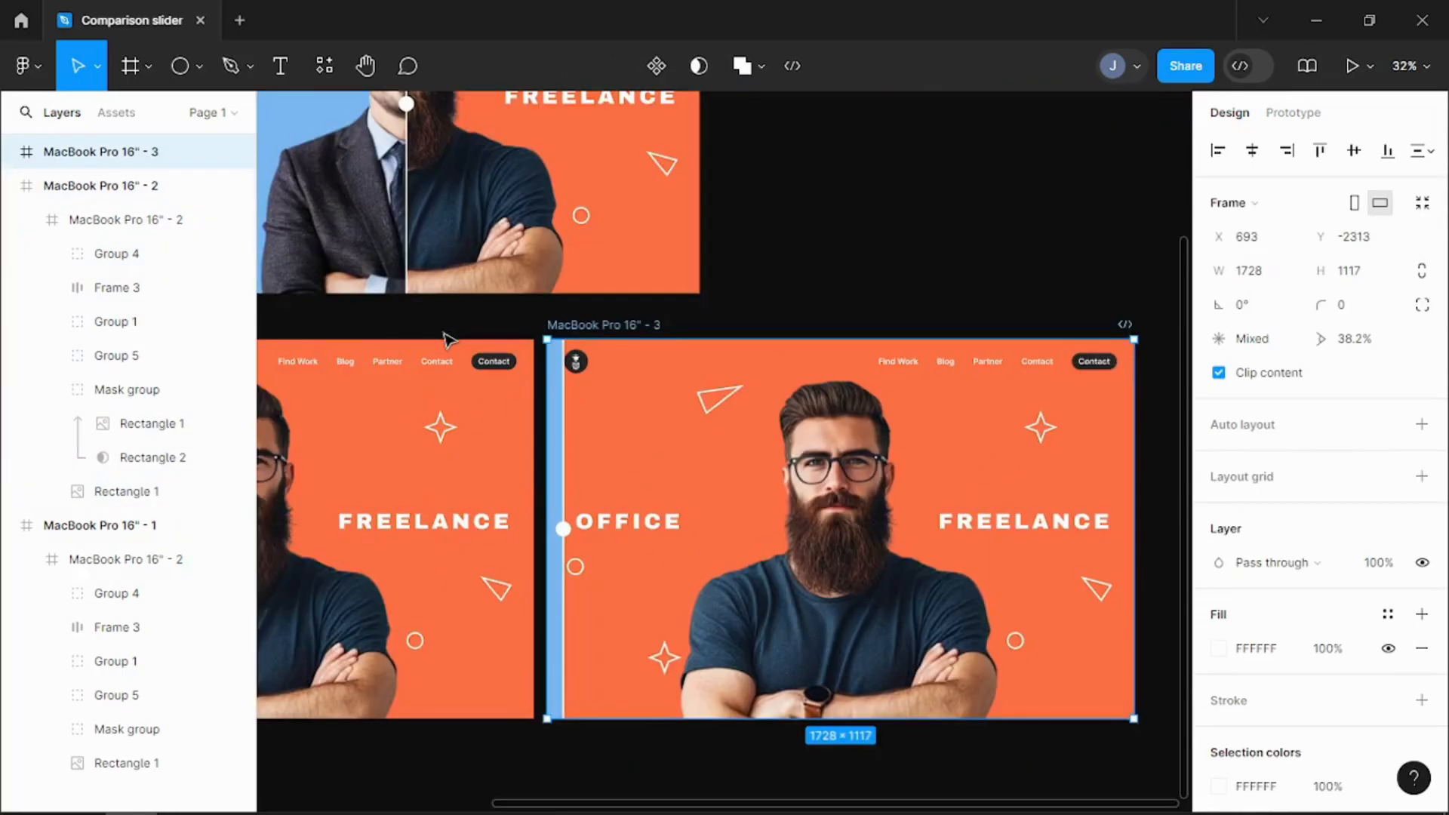
# Step: Widen the office image's mask rectangle in the third frame to a width of 1678, leaving a narrow strip at the right edge
pyautogui.click(613, 396)
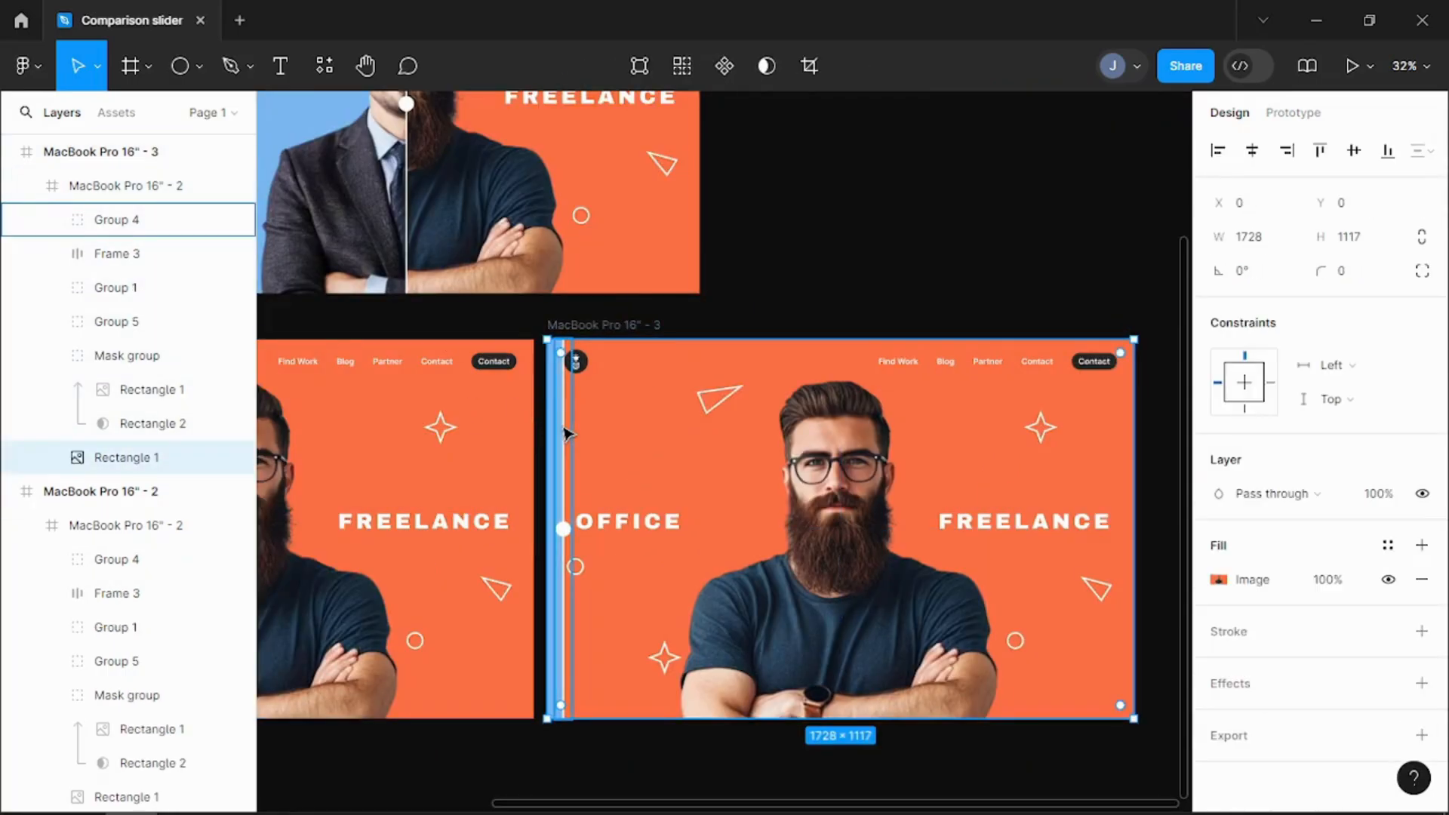
pyautogui.click(147, 424)
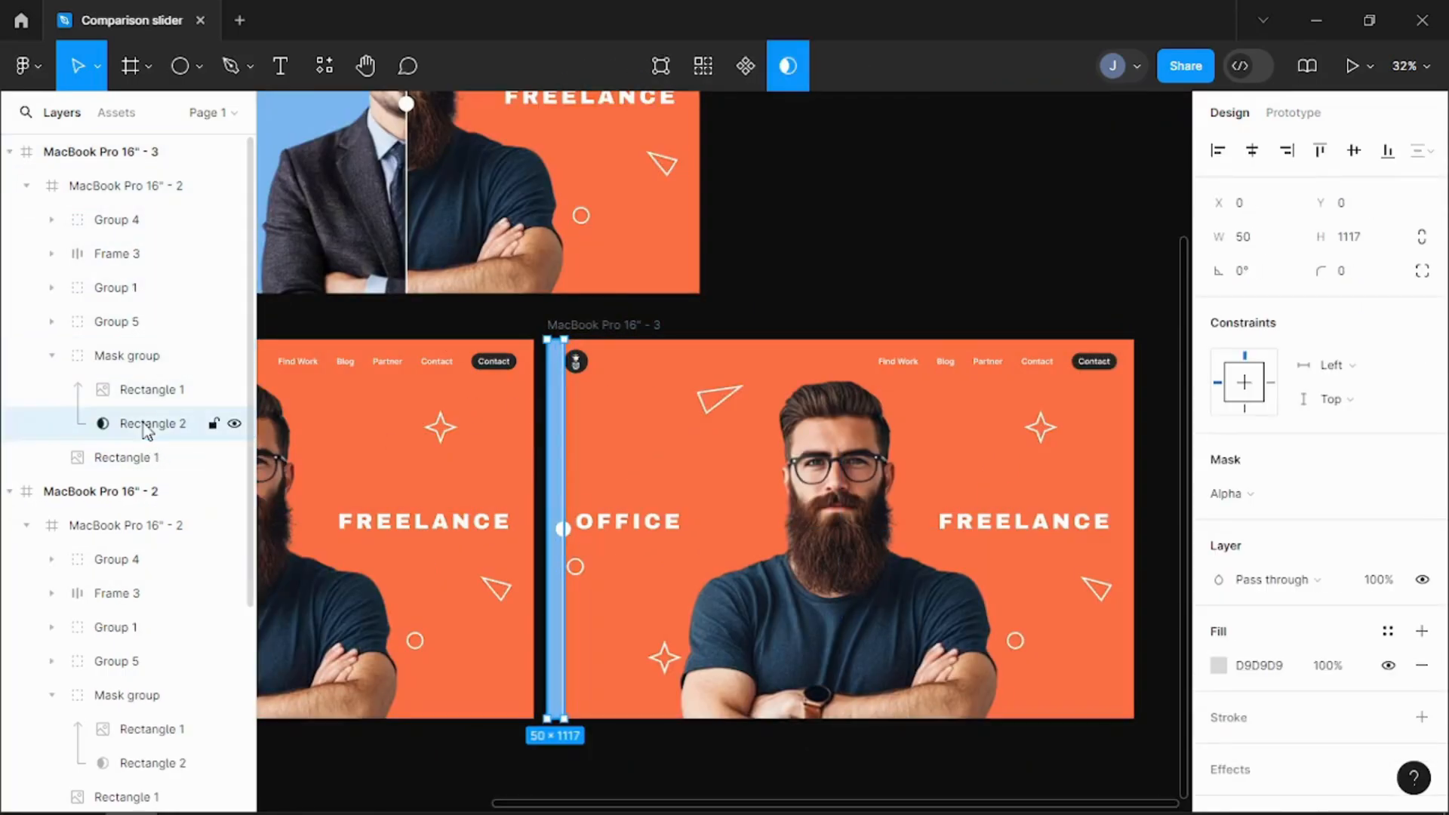
pyautogui.moveTo(584, 520); pyautogui.dragTo(1109, 521)
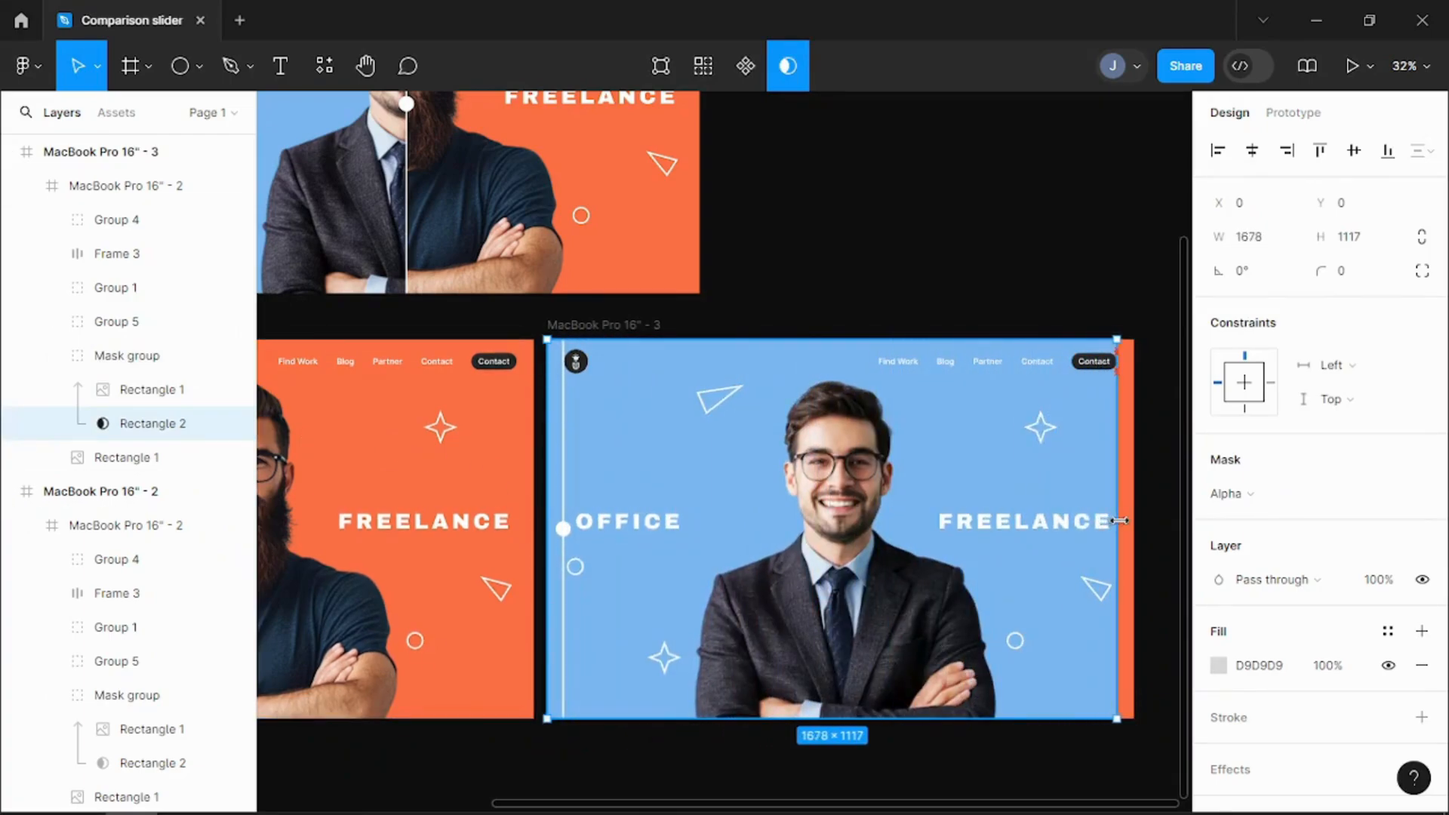
# Step: Move the third frame's divider group onto the right edge of the widened mask
pyautogui.click(565, 527)
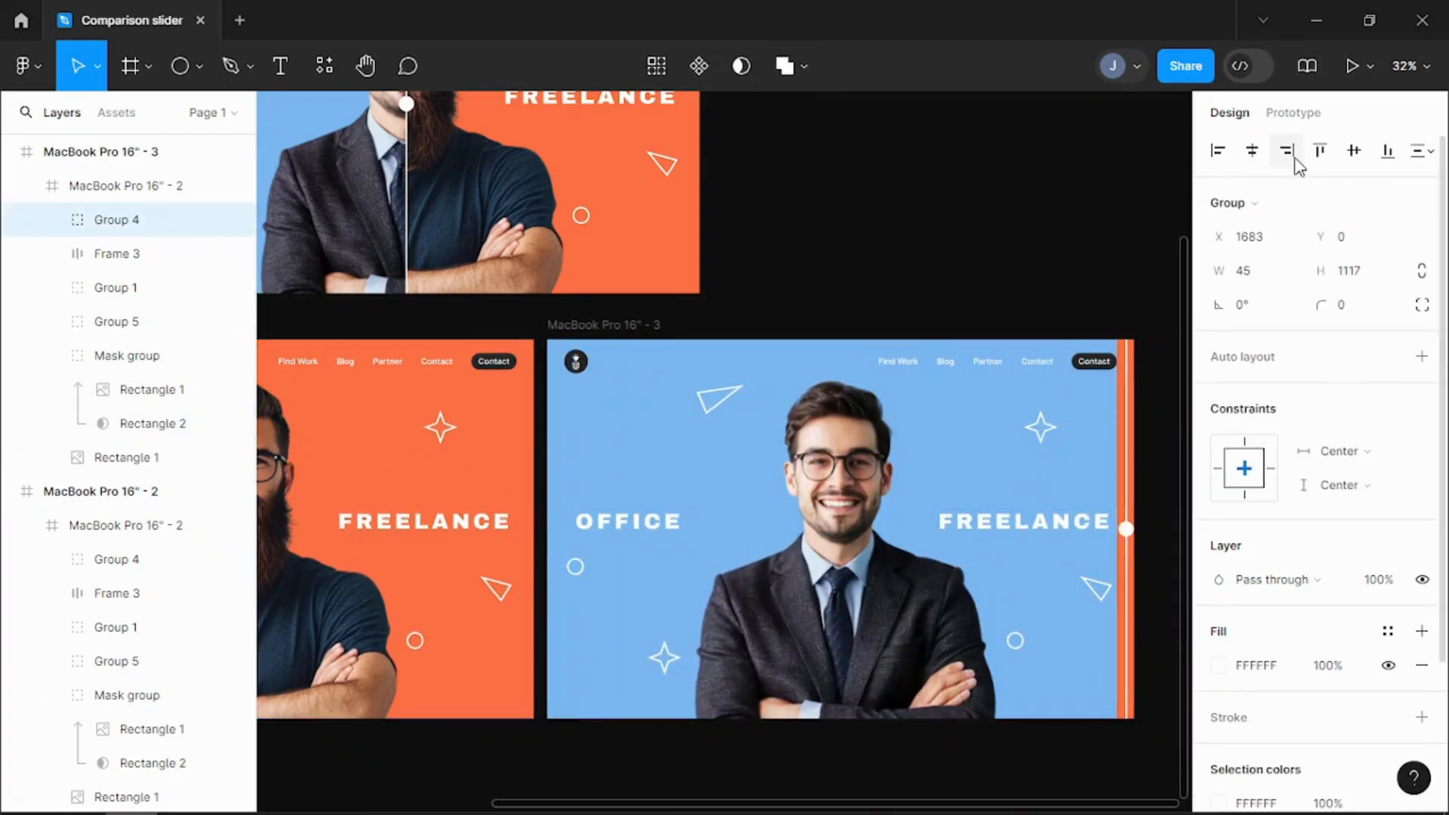
pyautogui.moveTo(1119, 462); pyautogui.dragTo(1124, 492)
pyautogui.click(1060, 261)
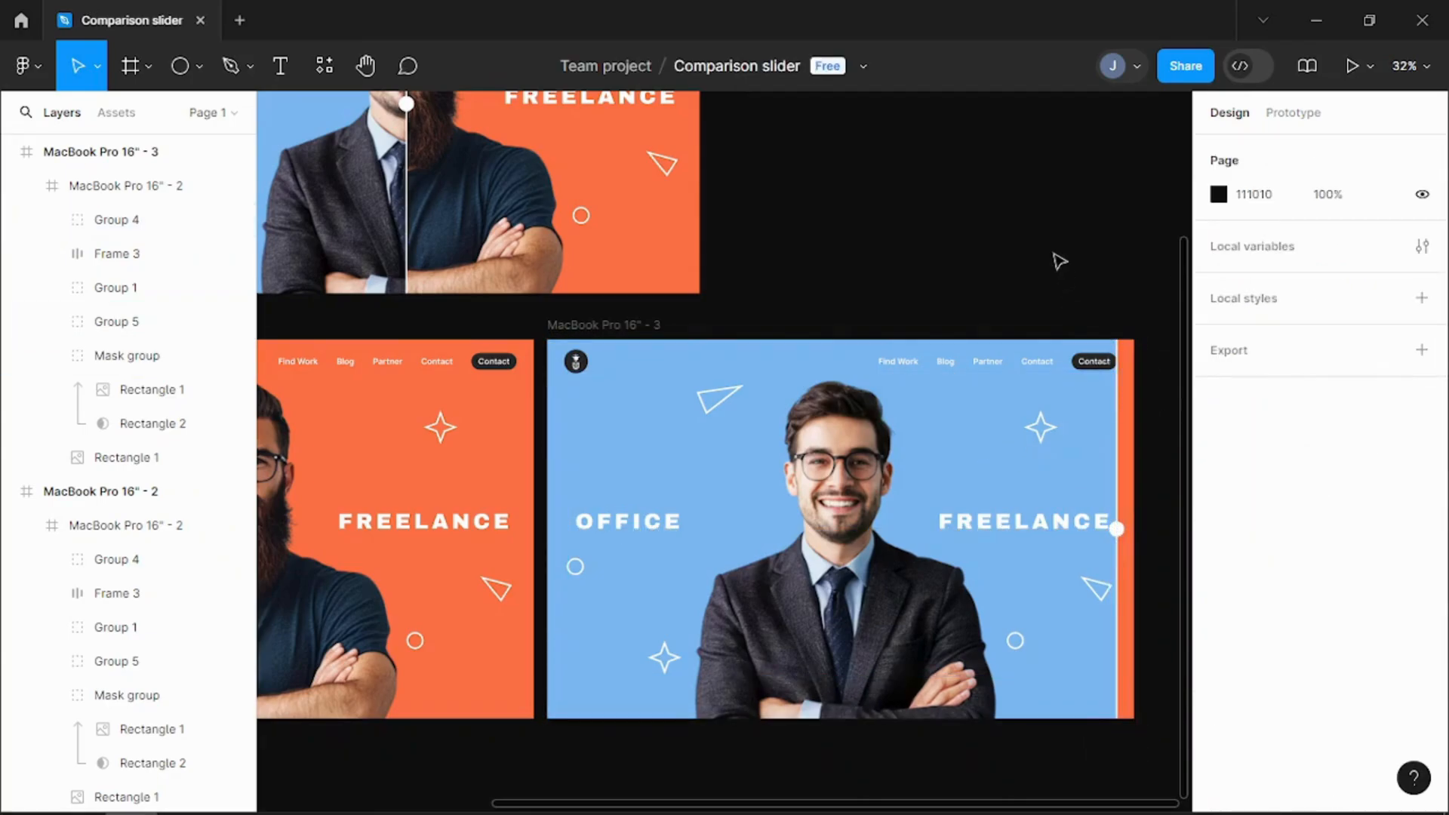
# Step: Reposition the MacBook Pro 16" - 1 frame so it is centred above the other two frames
pyautogui.keyDown('ctrl'); pyautogui.scroll(-3, 1060, 262); pyautogui.keyUp('ctrl')
pyautogui.scroll(3, 1060, 261)
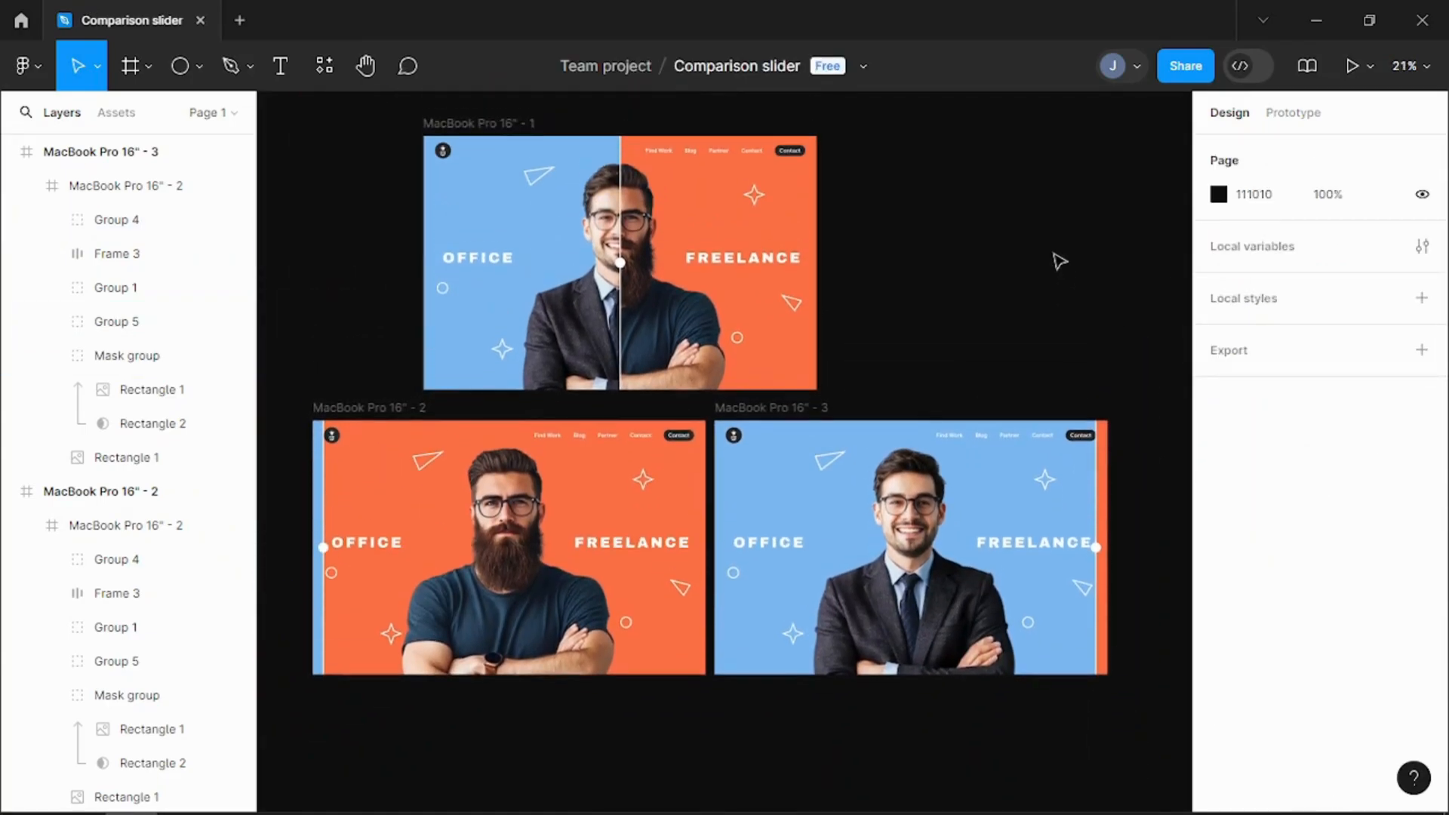
pyautogui.moveTo(469, 128); pyautogui.dragTo(566, 131)
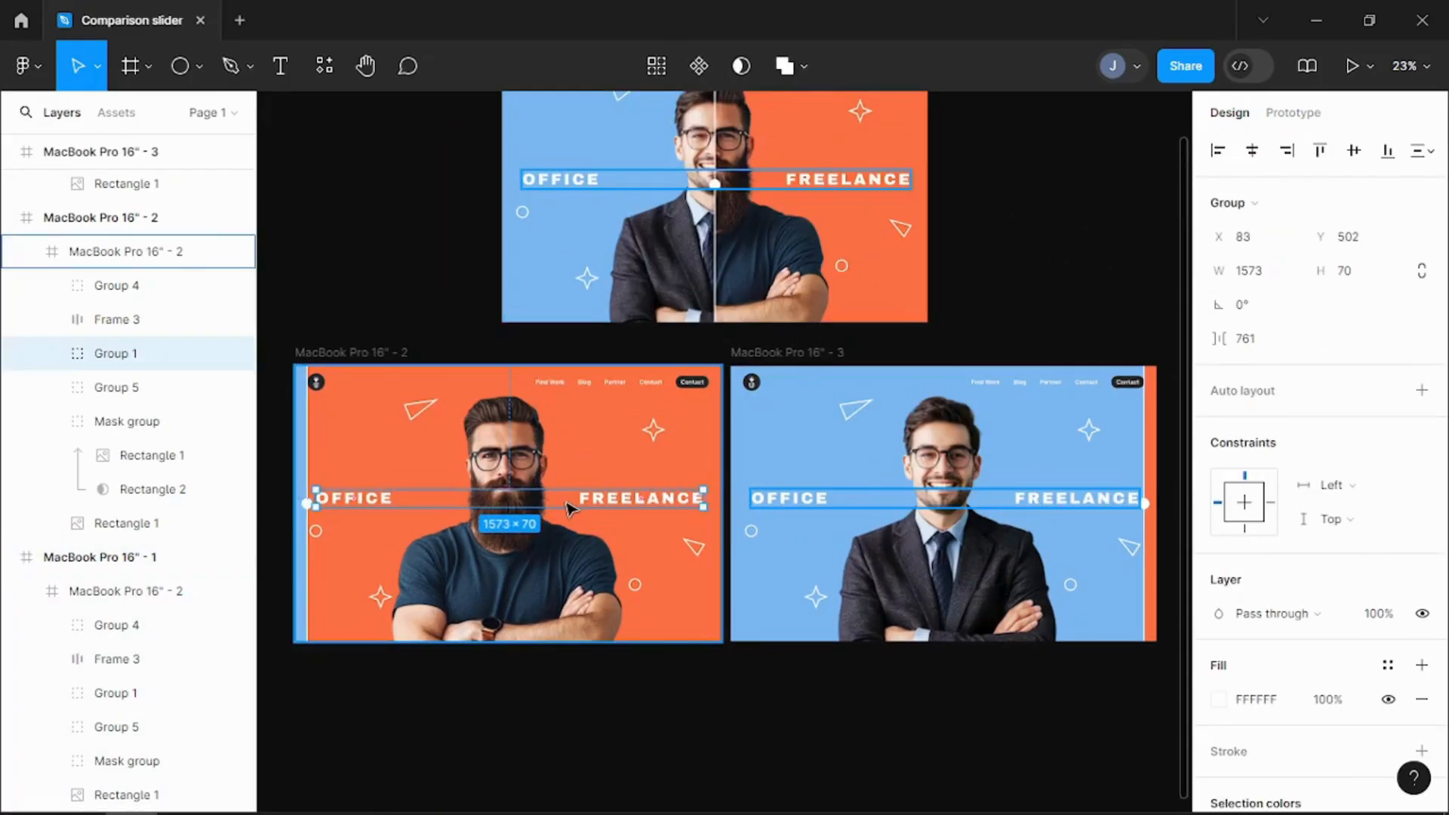
# Step: Shift the OFFICE/FREELANCE title group right to X 387 in the second frame and left to X -69 in the third, both at Y 511
pyautogui.moveTo(572, 508); pyautogui.dragTo(642, 511)
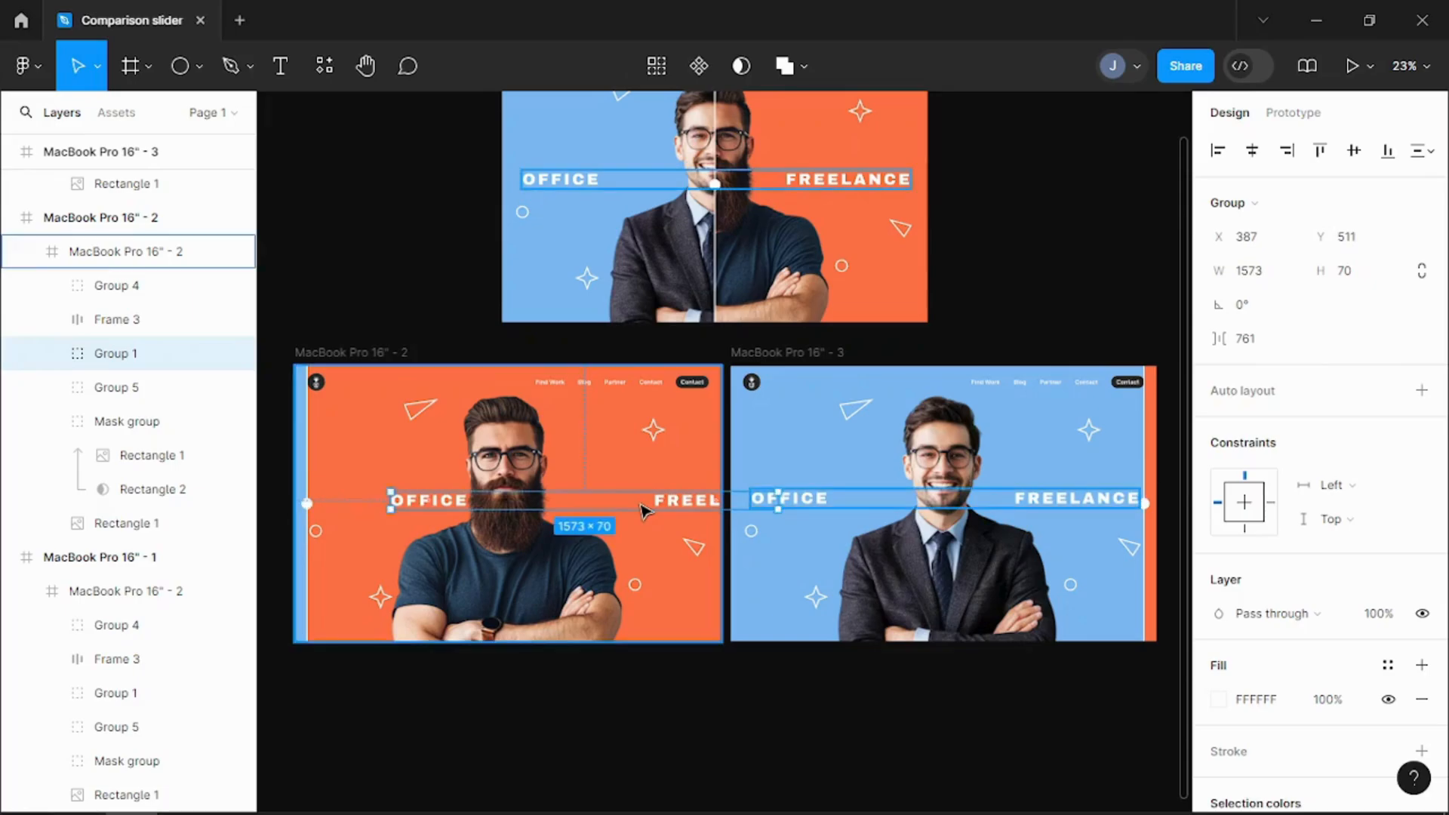
pyautogui.click(891, 511)
pyautogui.hotkey('ctrl', 'v')
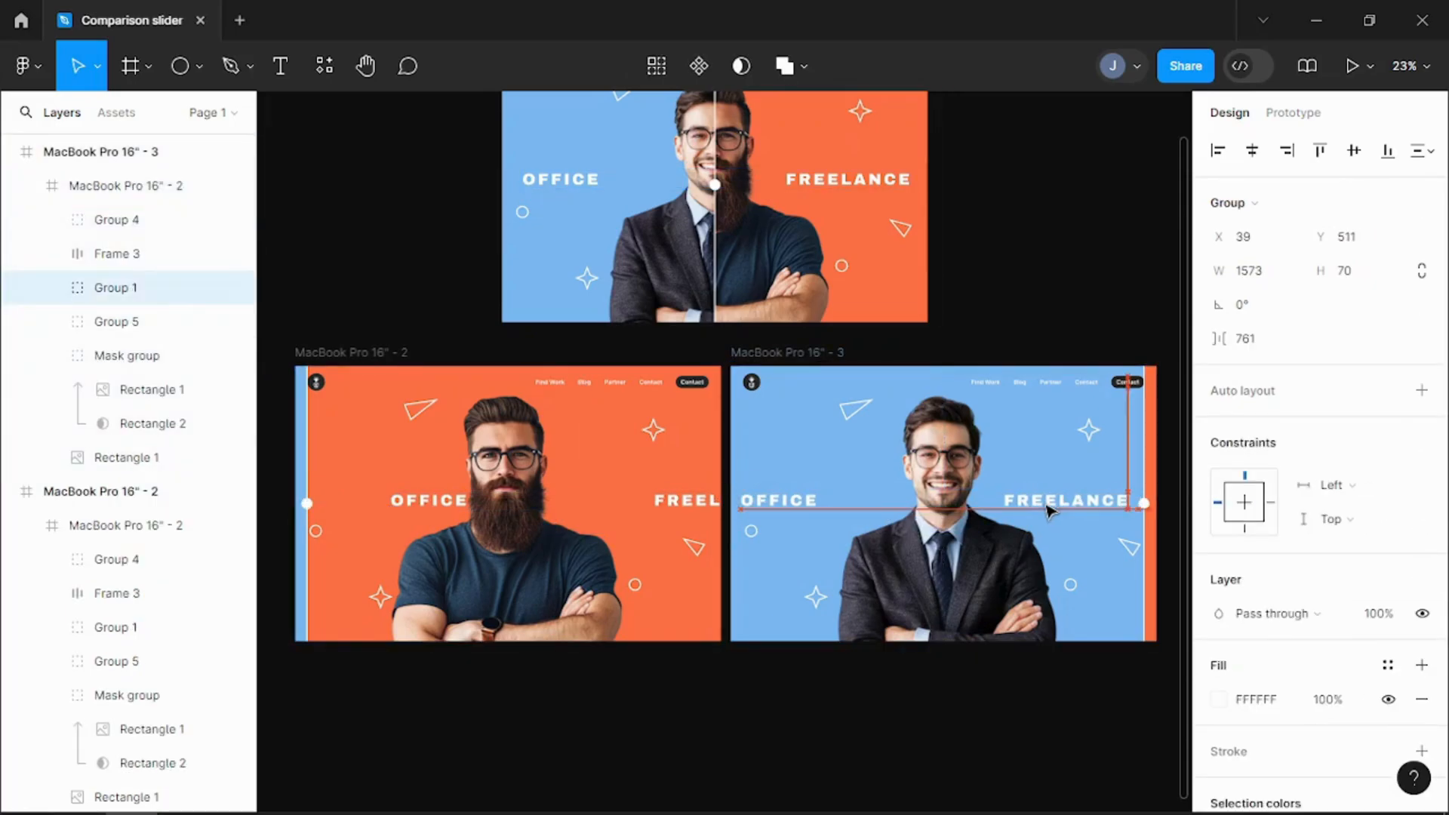
pyautogui.moveTo(1020, 514); pyautogui.dragTo(1020, 513)
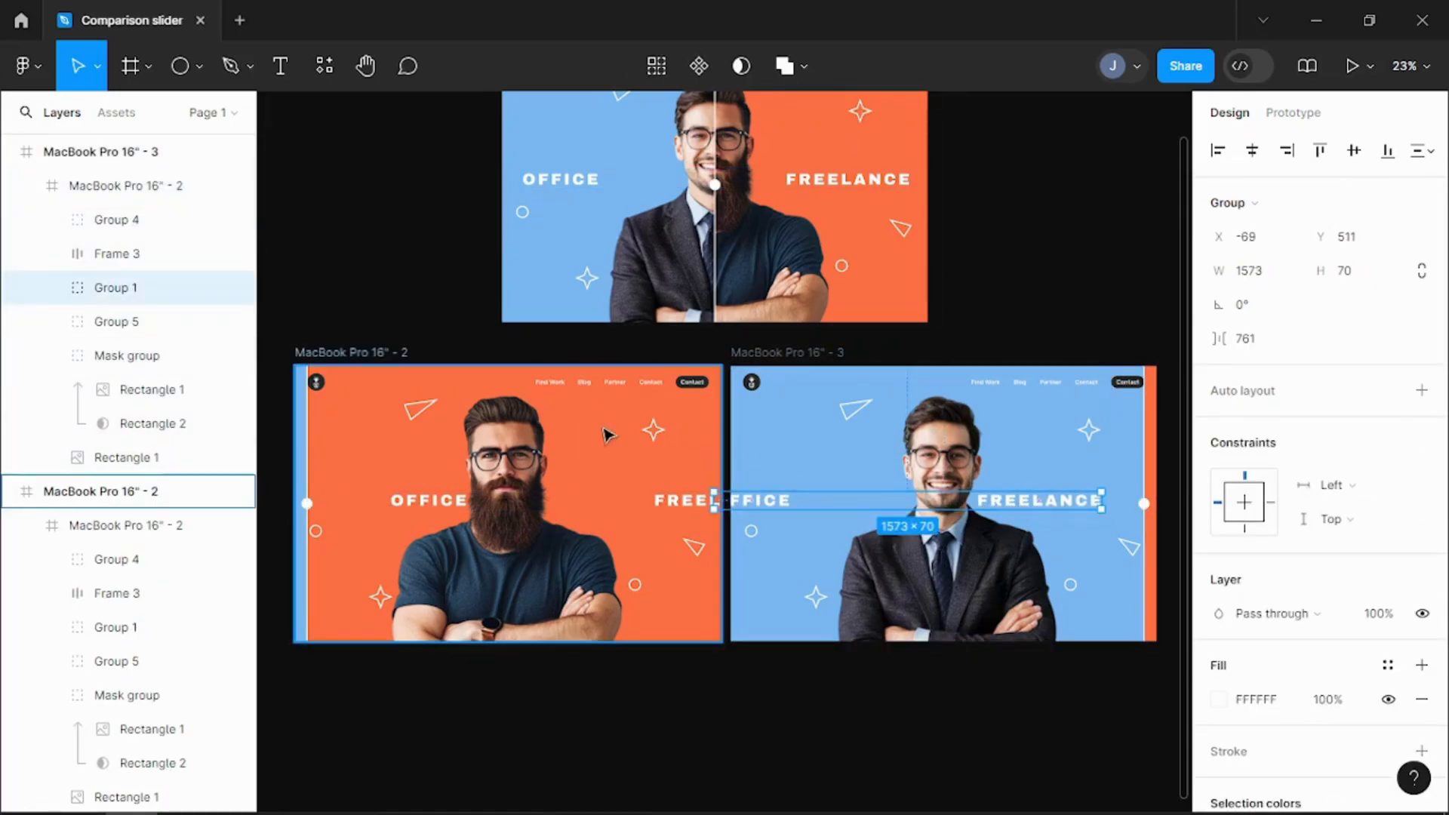
# Step: Shift the decorative shapes group left to X -122 in the second frame and to the right in the third frame
pyautogui.click(404, 421)
pyautogui.click(430, 408)
pyautogui.click(431, 410)
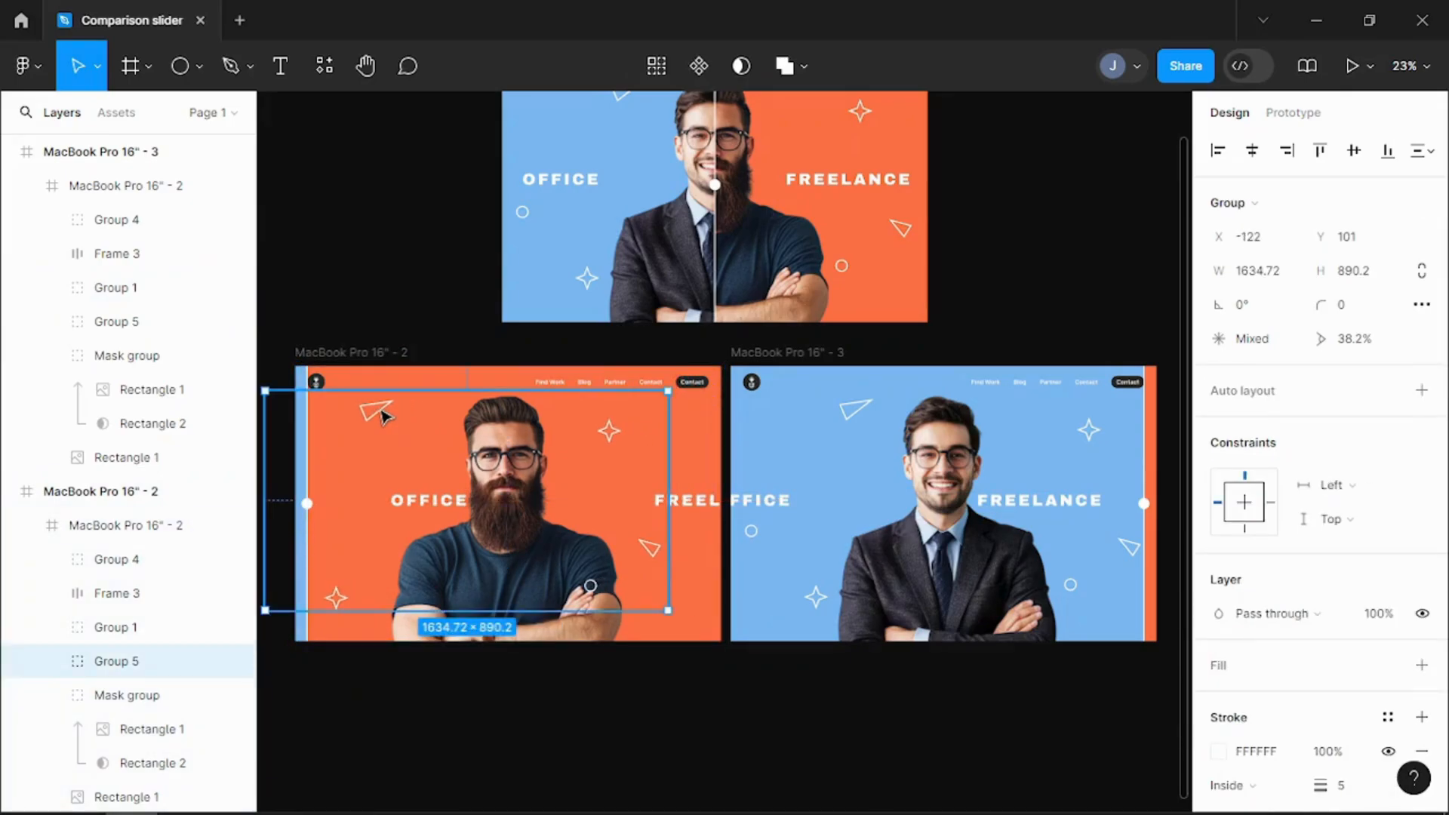
pyautogui.click(847, 446)
pyautogui.click(854, 431)
pyautogui.moveTo(858, 425); pyautogui.dragTo(879, 423)
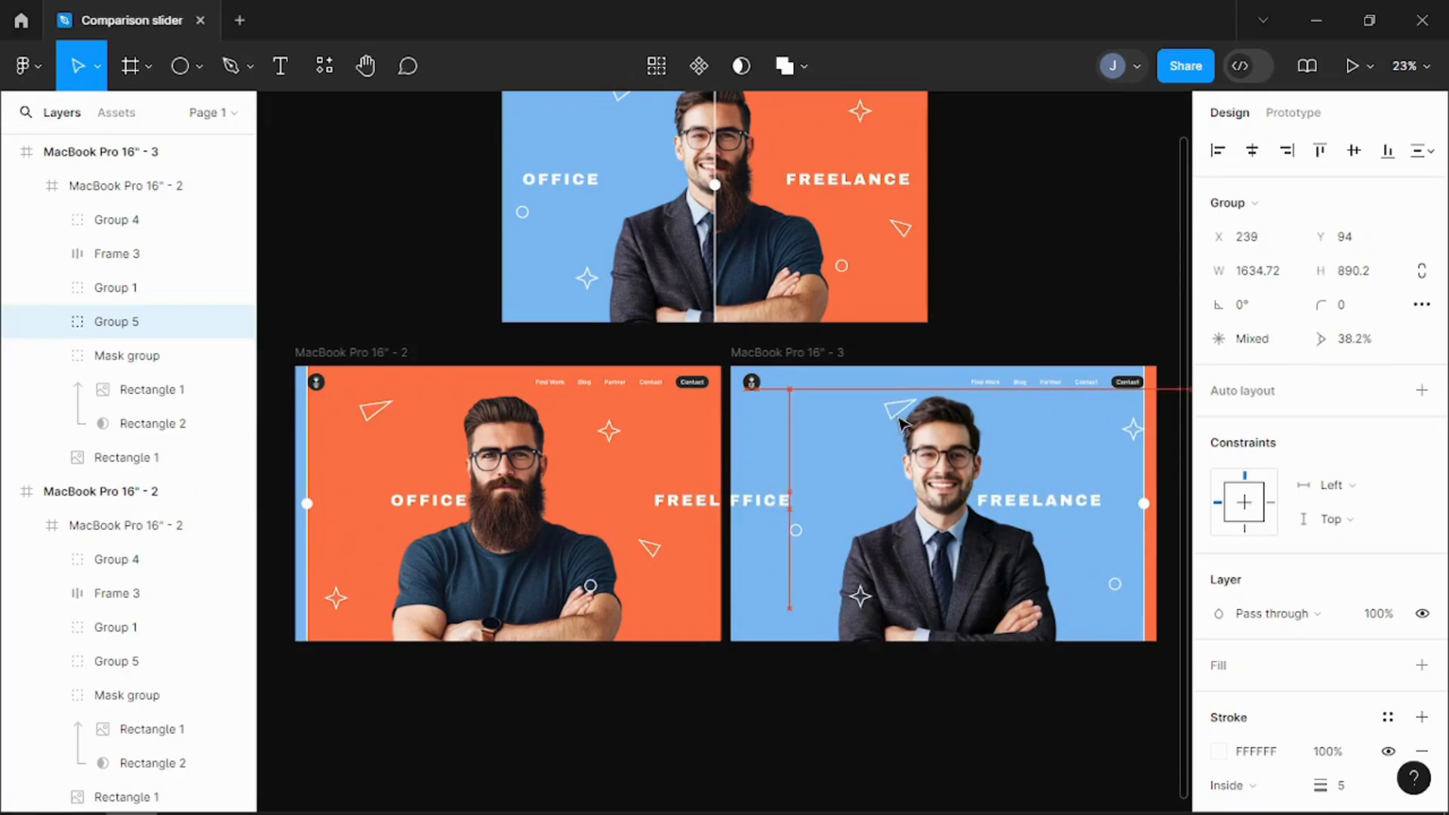
pyautogui.click(679, 696)
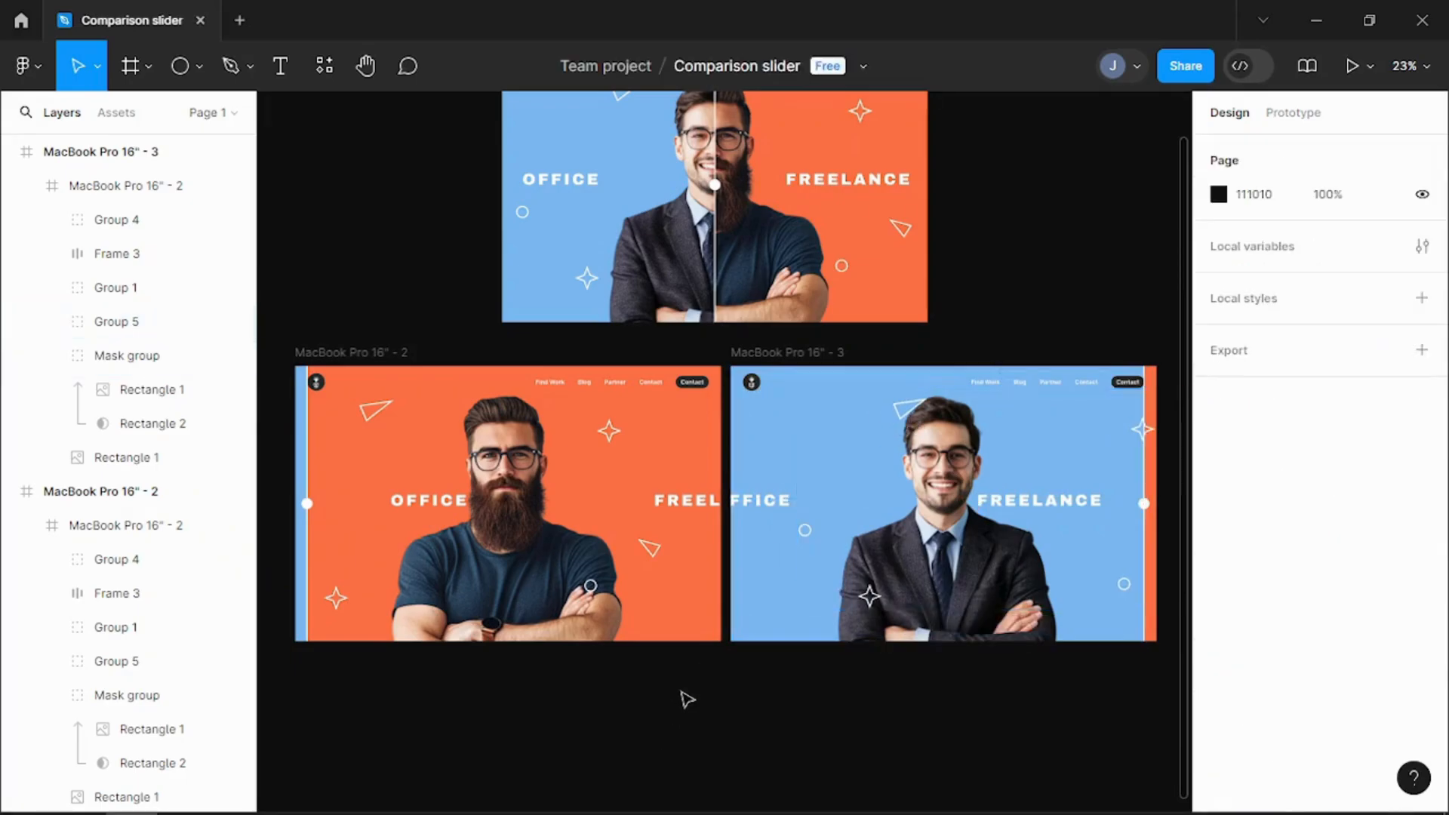
# Step: Link the first frame's divider group to MacBook Pro 16" - 3 with an On drag interaction using Smart animate, Slow, 800ms
pyautogui.scroll(5, 683, 695)
pyautogui.scroll(-2, 685, 696)
pyautogui.click(1294, 113)
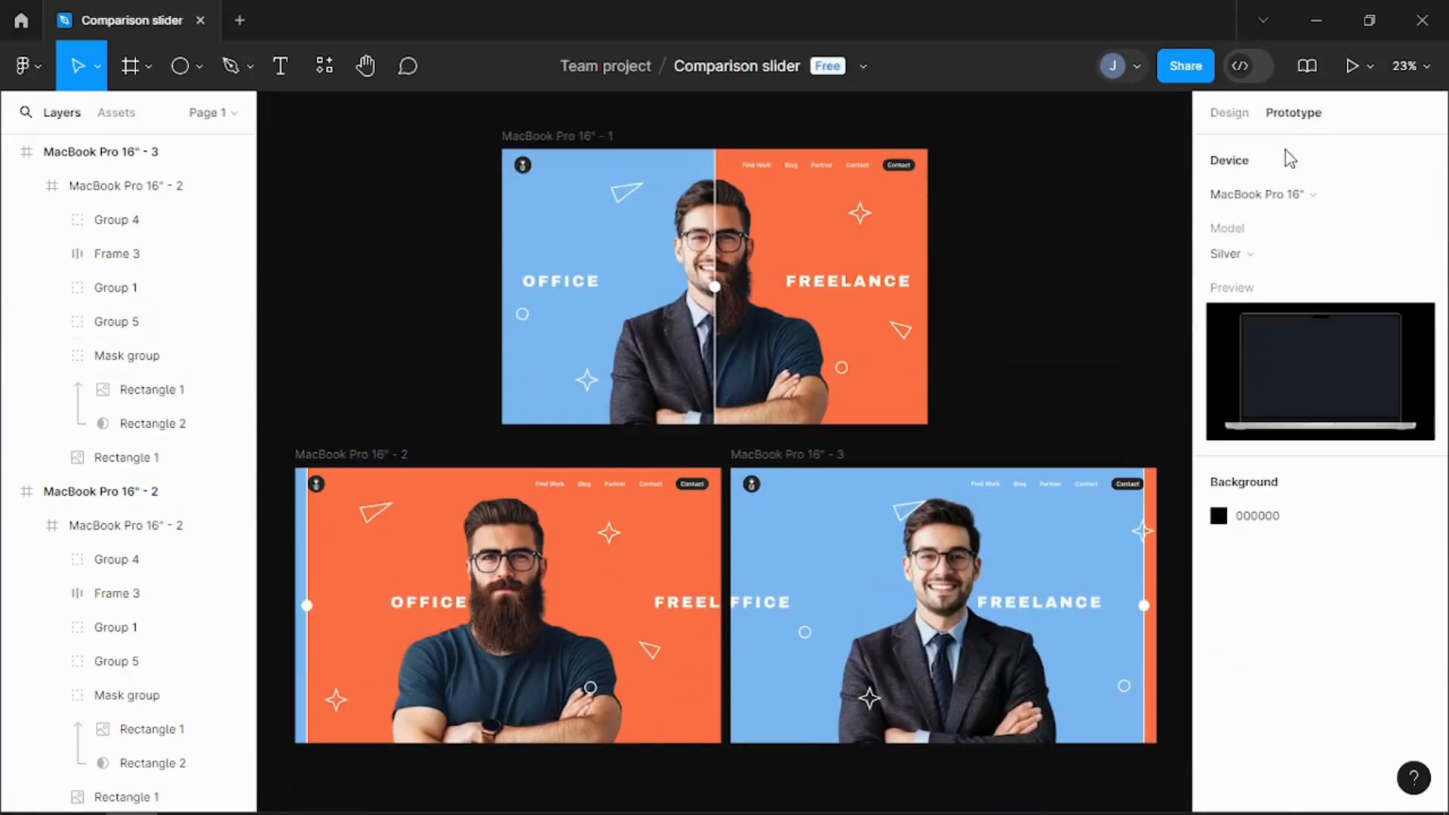
pyautogui.moveTo(721, 268); pyautogui.dragTo(938, 453)
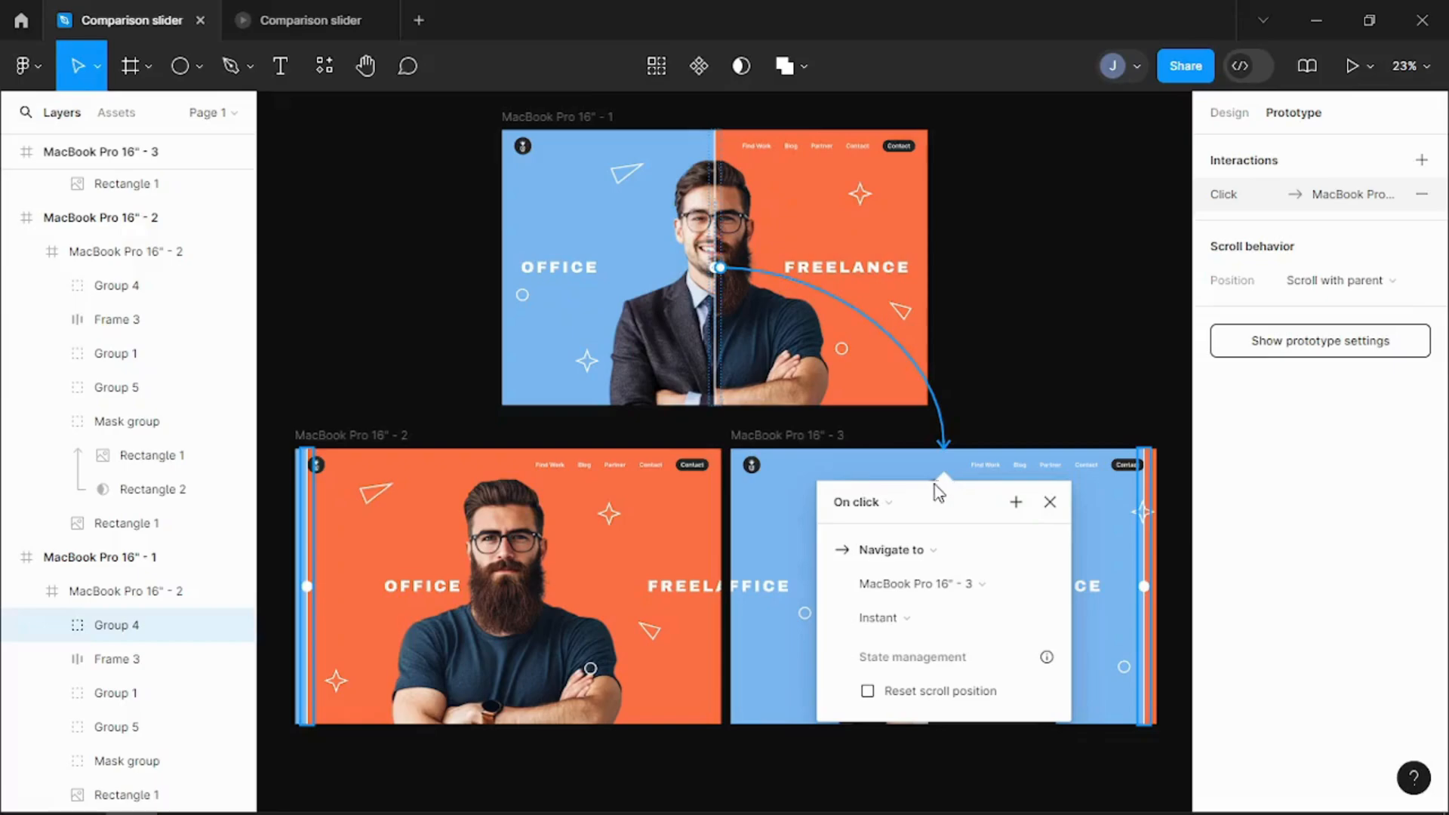
pyautogui.click(861, 502)
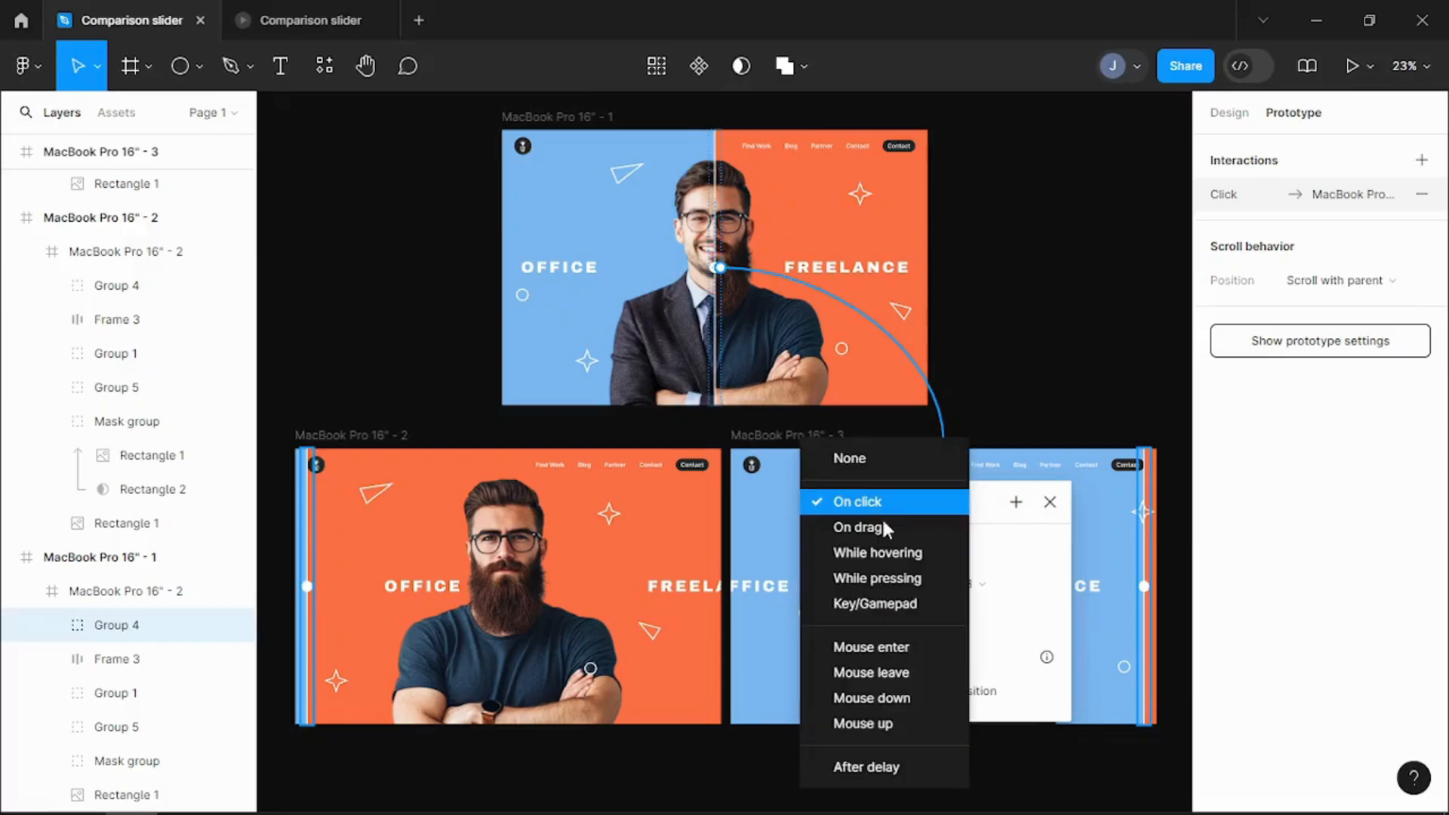
pyautogui.click(866, 524)
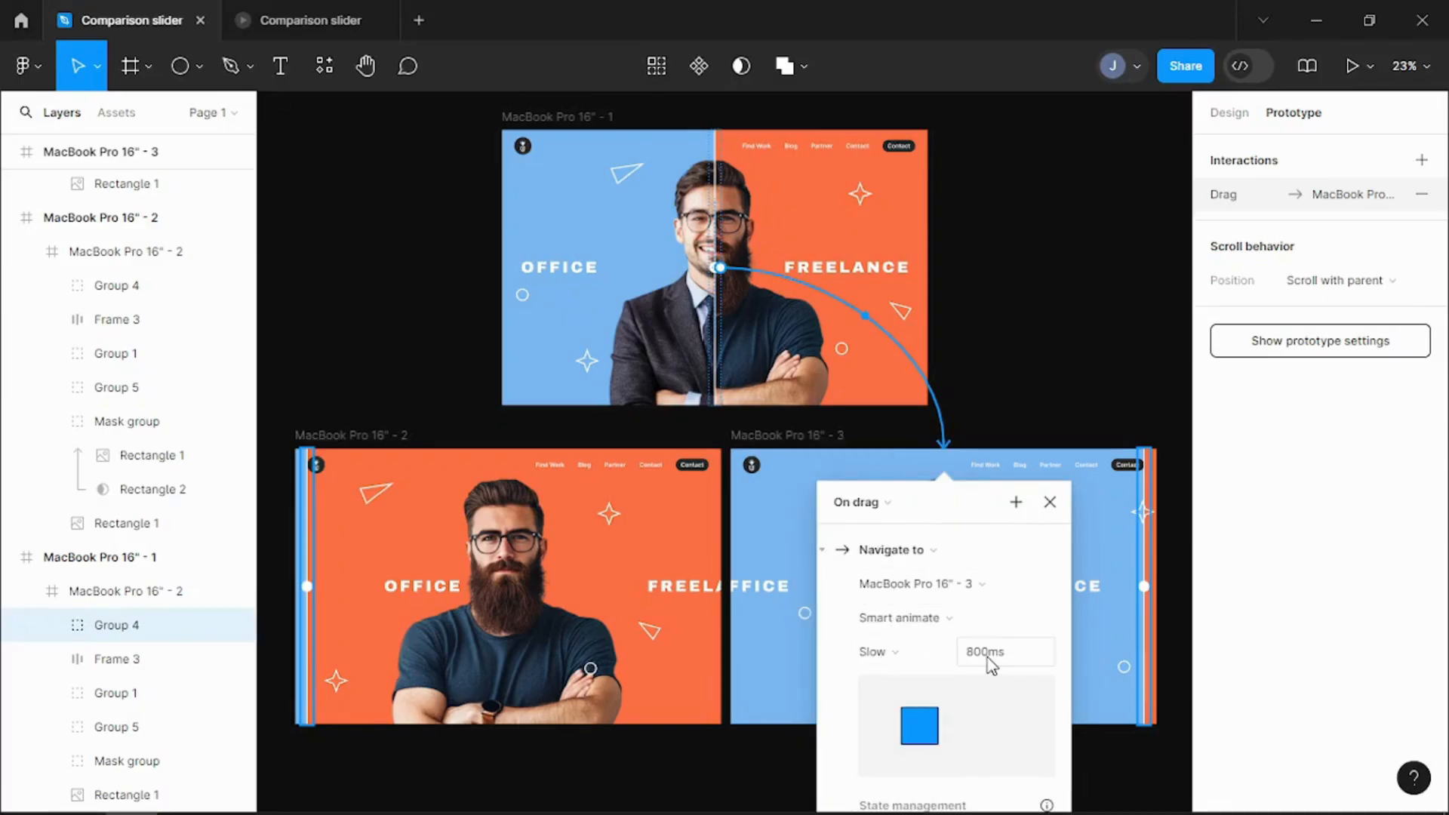
# Step: Link the first frame's divider group to MacBook Pro 16" - 2 with an On drag interaction using Smart animate, Slow, 800ms
pyautogui.moveTo(715, 406); pyautogui.dragTo(480, 487)
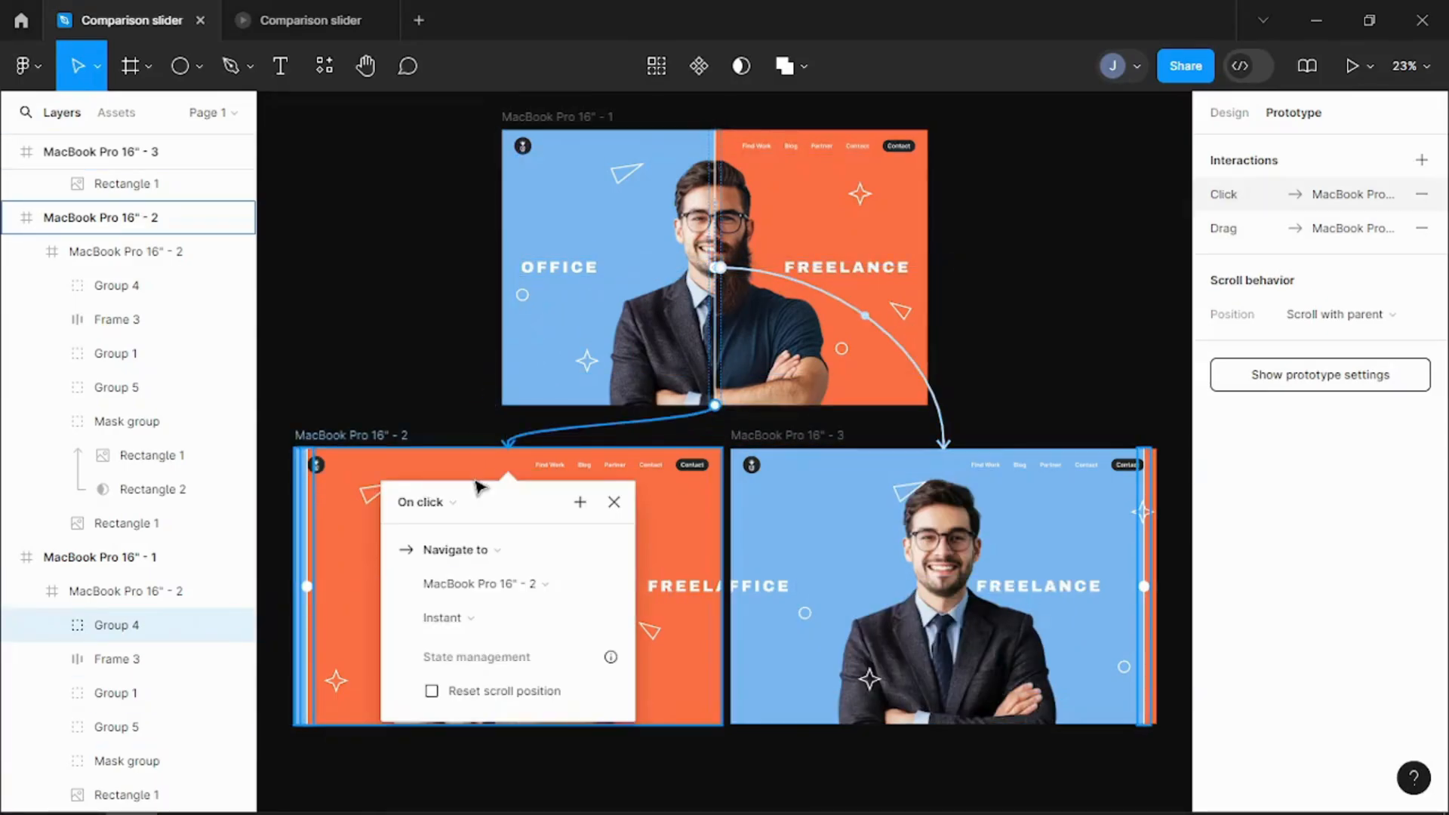
pyautogui.click(423, 502)
pyautogui.click(430, 551)
pyautogui.click(475, 502)
pyautogui.click(477, 482)
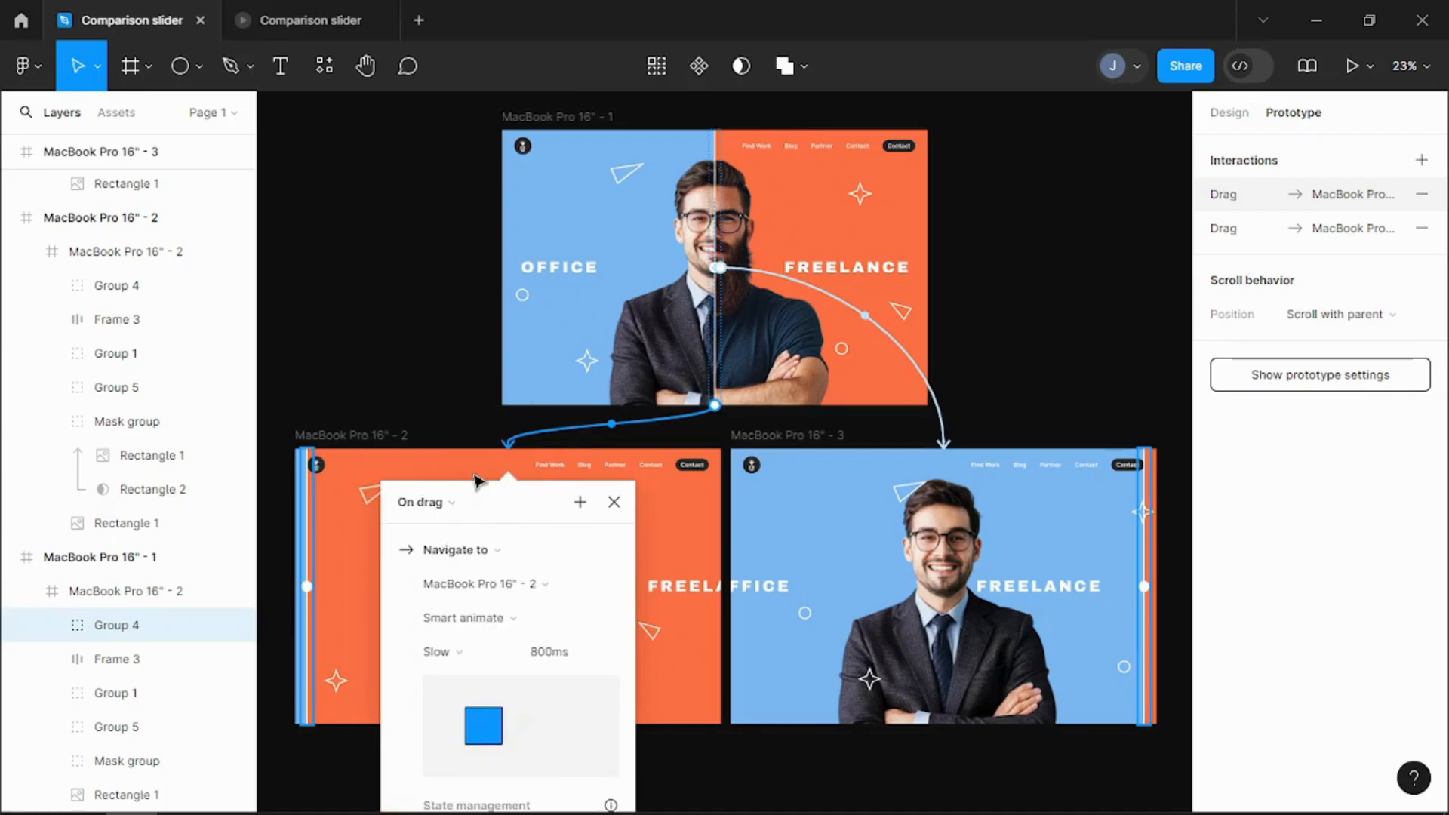
pyautogui.click(1139, 337)
# Step: Link the second frame's divider line back to MacBook Pro 16" - 1 with an On drag interaction using Smart animate, Slow, 800ms
pyautogui.click(314, 592)
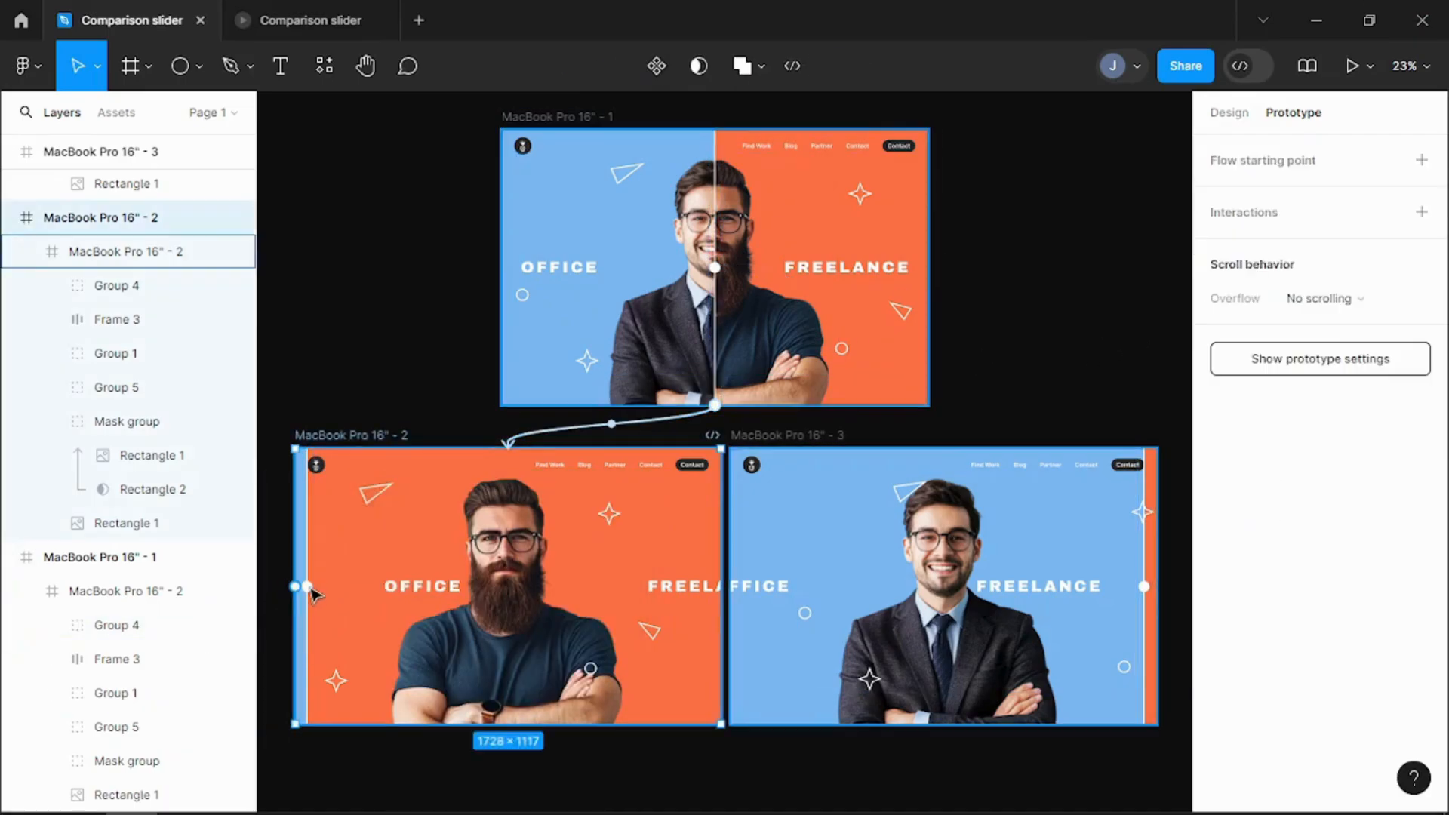
pyautogui.click(309, 593)
pyautogui.click(308, 592)
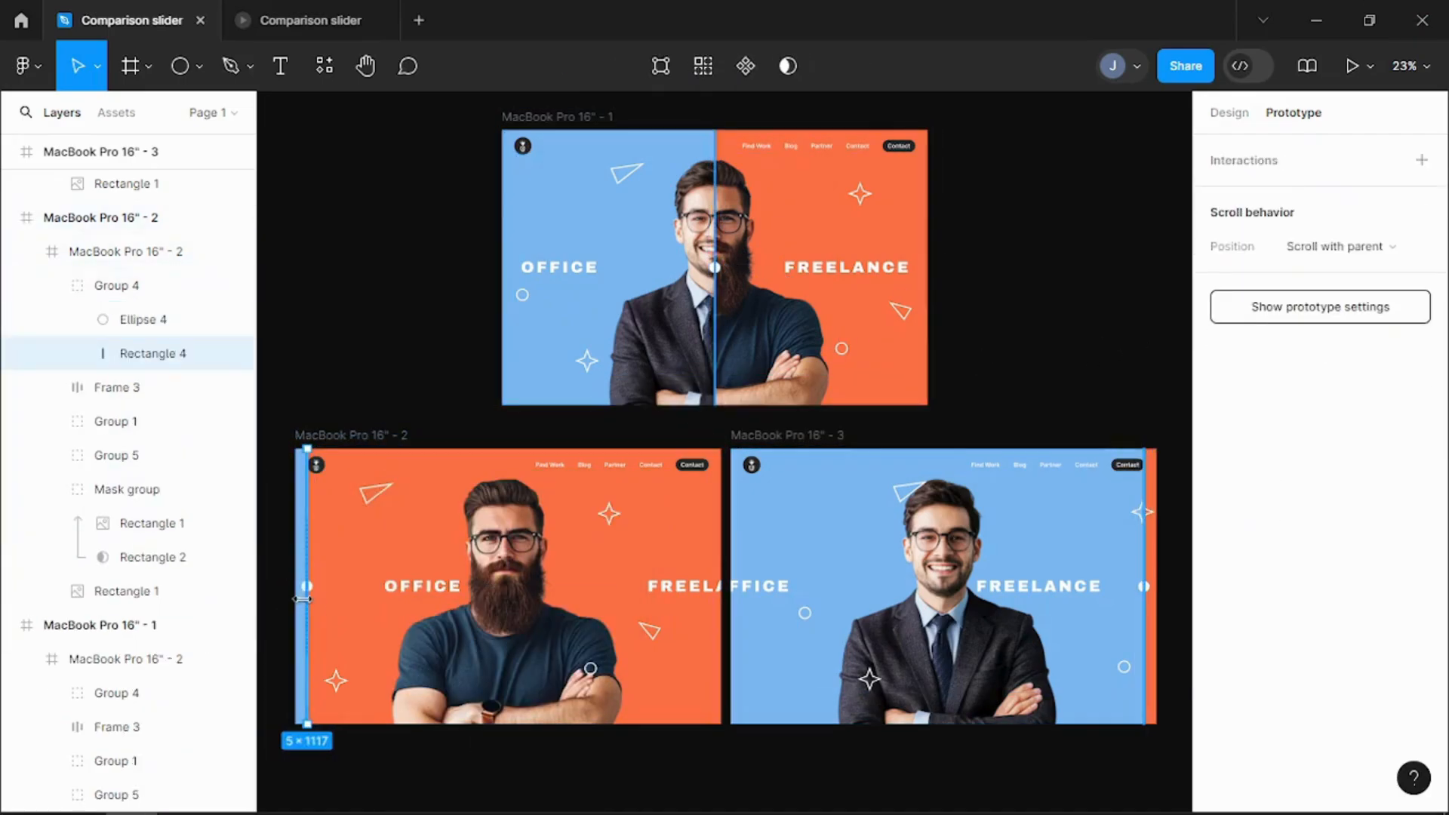
pyautogui.moveTo(307, 586); pyautogui.dragTo(714, 362)
pyautogui.click(627, 458)
pyautogui.click(648, 485)
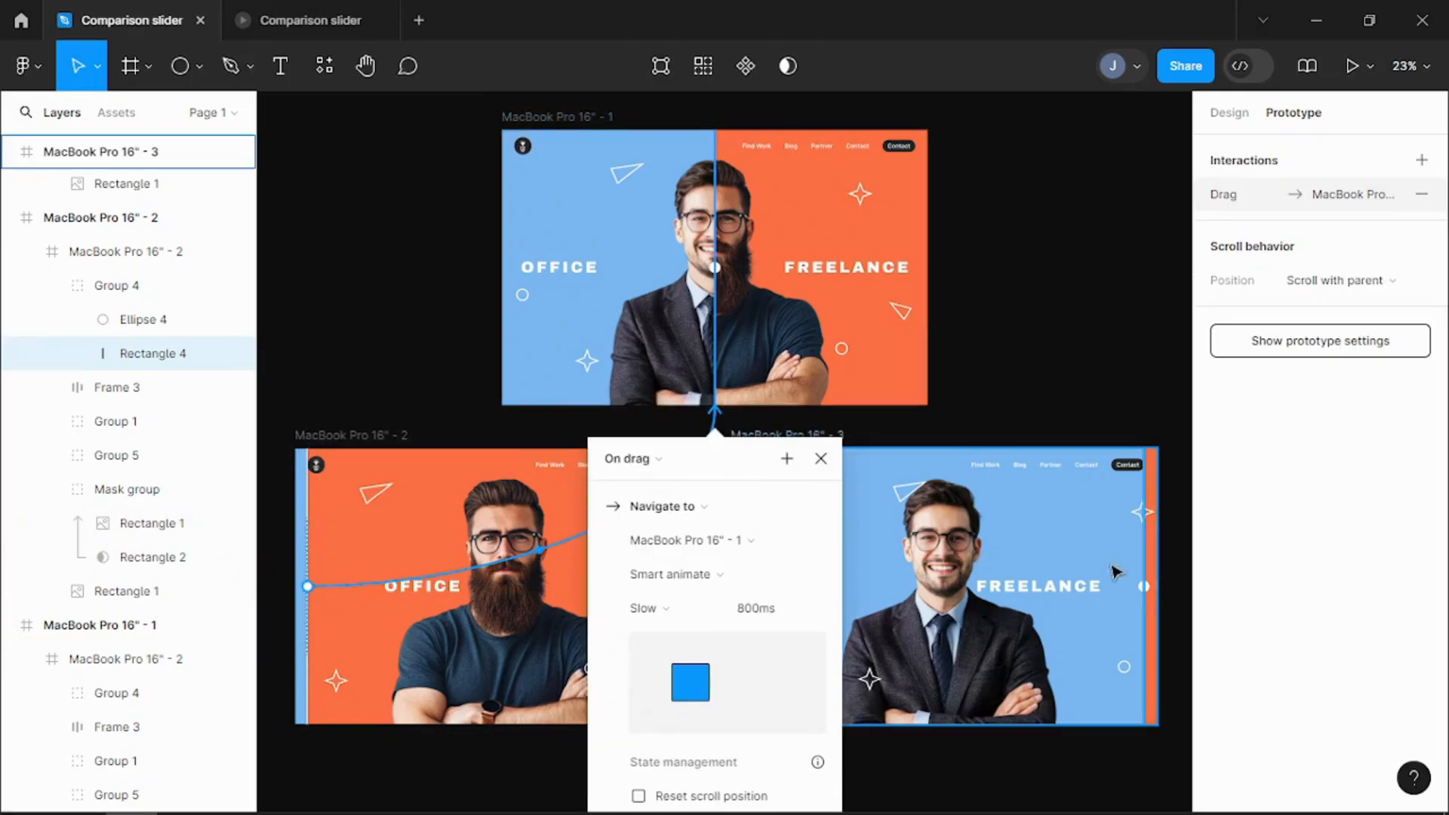
# Step: Link the third frame's divider line back to MacBook Pro 16" - 1 with an On drag interaction
pyautogui.click(1148, 589)
pyautogui.click(1148, 593)
pyautogui.click(1148, 594)
pyautogui.moveTo(1138, 587); pyautogui.dragTo(867, 401)
pyautogui.click(628, 459)
pyautogui.click(642, 486)
# Step: Present the prototype and test the comparison slider by moving its divider
pyautogui.scroll(-2, 982, 302)
pyautogui.click(1351, 66)
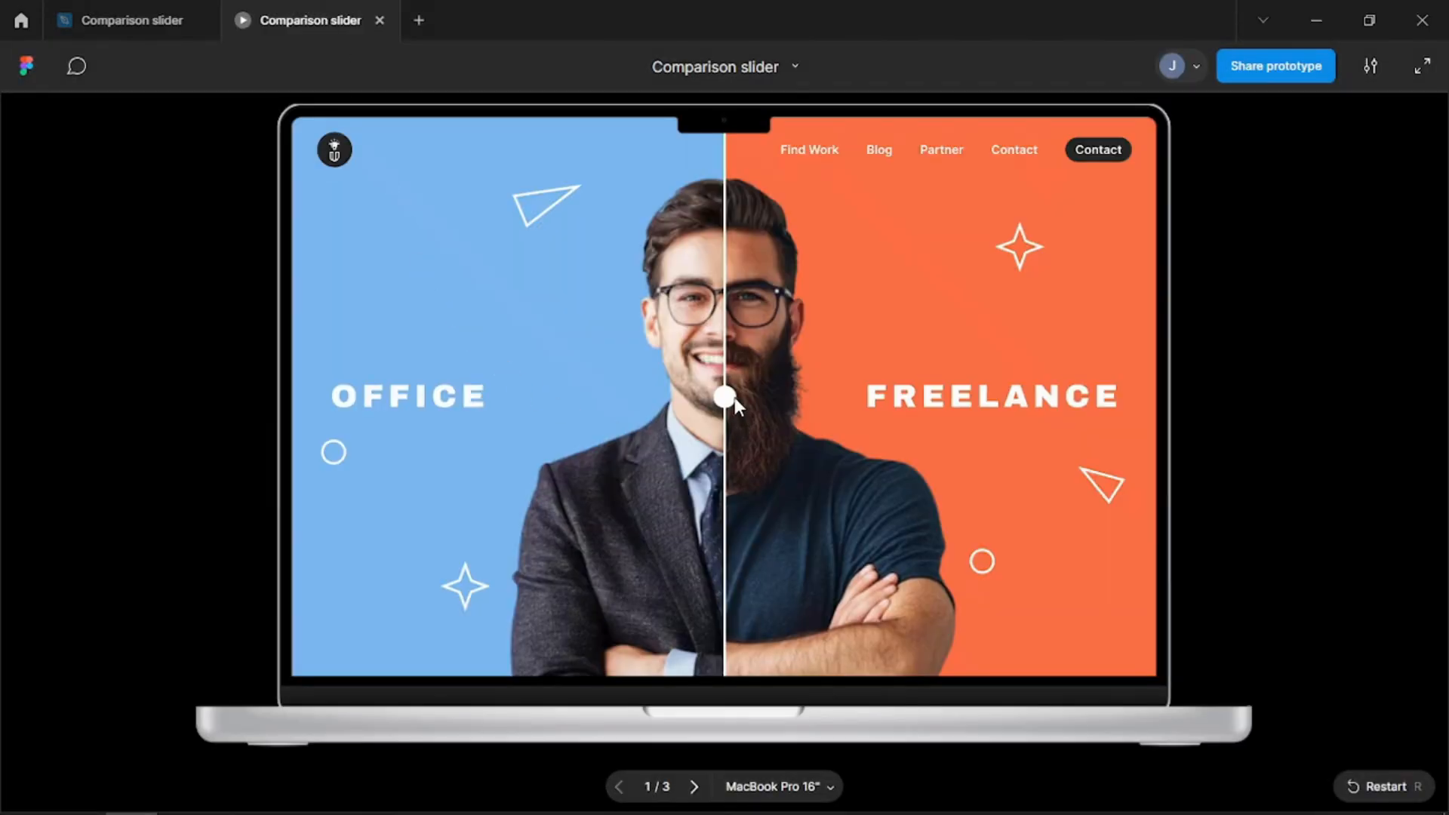
pyautogui.moveTo(735, 397)
pyautogui.mouseDown()
pyautogui.moveTo(1111, 423)
pyautogui.moveTo(402, 392)
pyautogui.moveTo(725, 396)
pyautogui.moveTo(1021, 430)
pyautogui.moveTo(720, 426)
pyautogui.moveTo(320, 394)
pyautogui.moveTo(1108, 422)
pyautogui.moveTo(486, 385)
pyautogui.moveTo(420, 395)
pyautogui.moveTo(725, 395)
pyautogui.mouseUp()
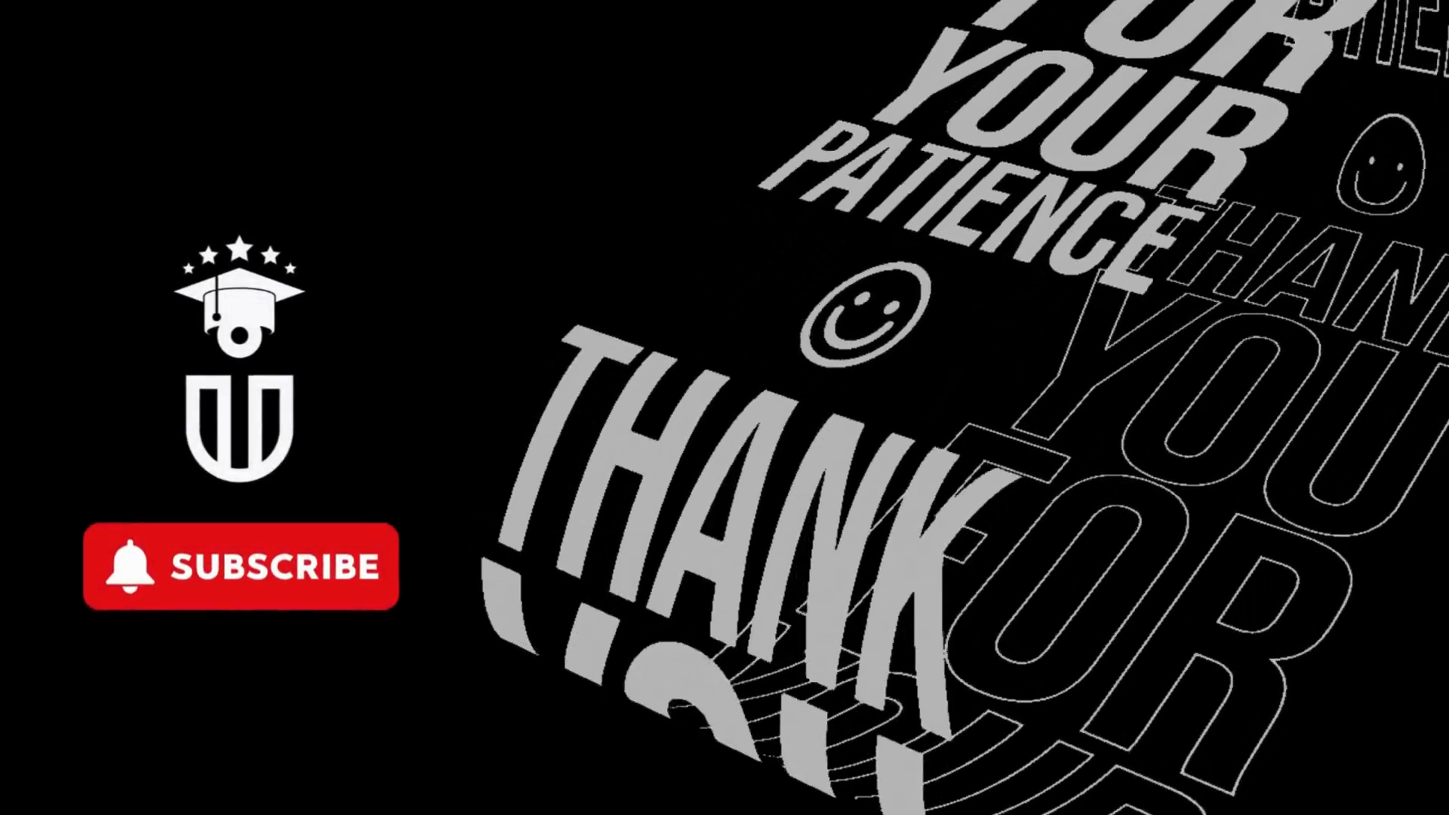